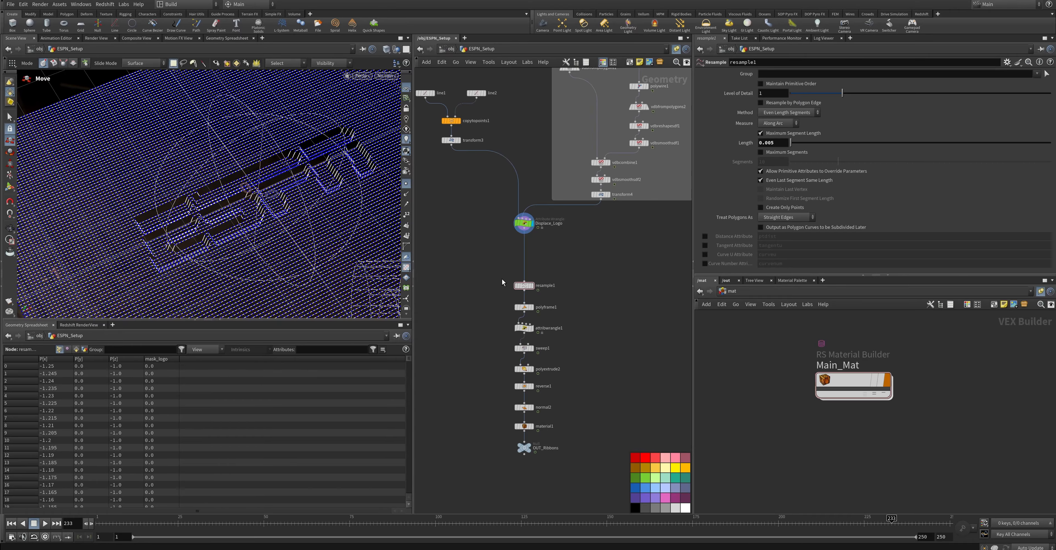
# Play the displaced logo animation from frame 1 and stop it partway to examine the motion
pyautogui.moveTo(402, 524); pyautogui.dragTo(41, 537)
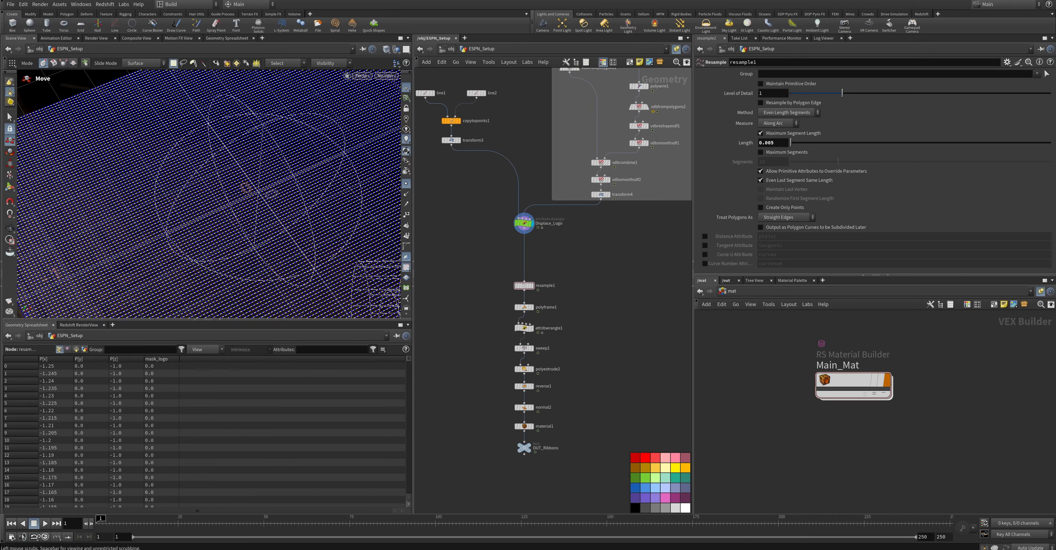
pyautogui.click(45, 524)
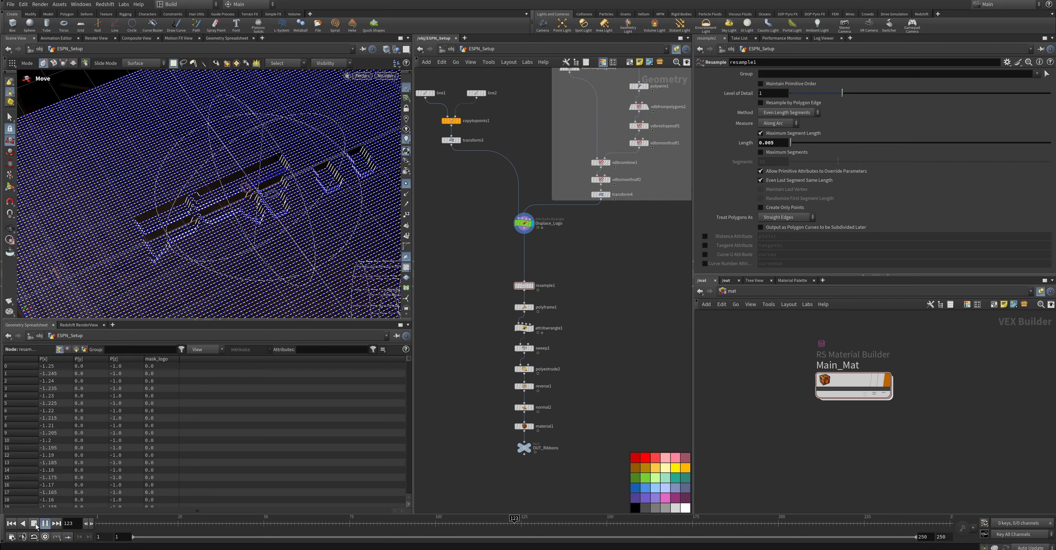
pyautogui.click(34, 523)
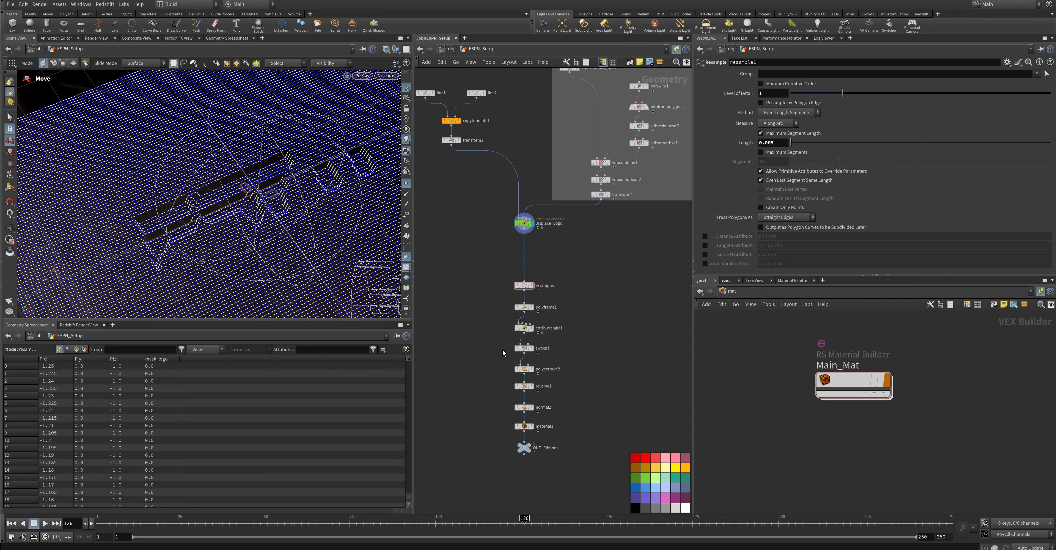
# Insert a Solver node between Displace_Logo and resample1, and return the timeline to frame 1
pyautogui.press('Tab')
pyautogui.write('solv')
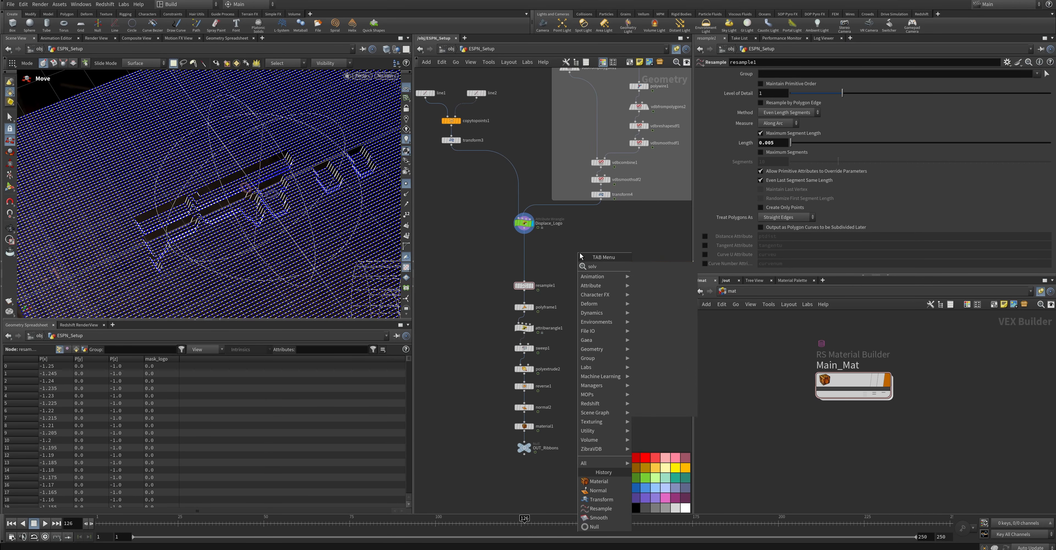
pyautogui.press('Return')
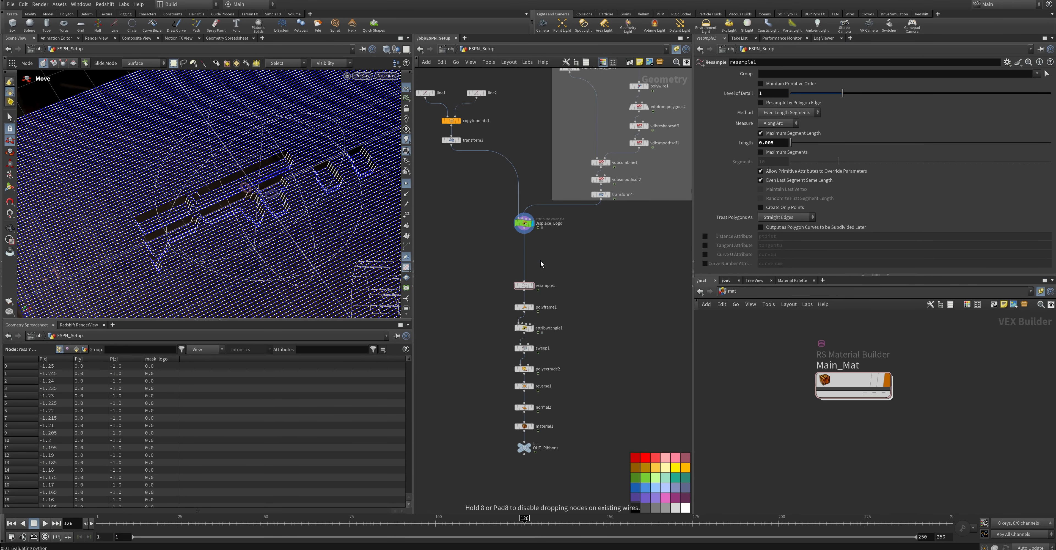
pyautogui.click(541, 261)
pyautogui.moveTo(542, 262); pyautogui.dragTo(527, 253)
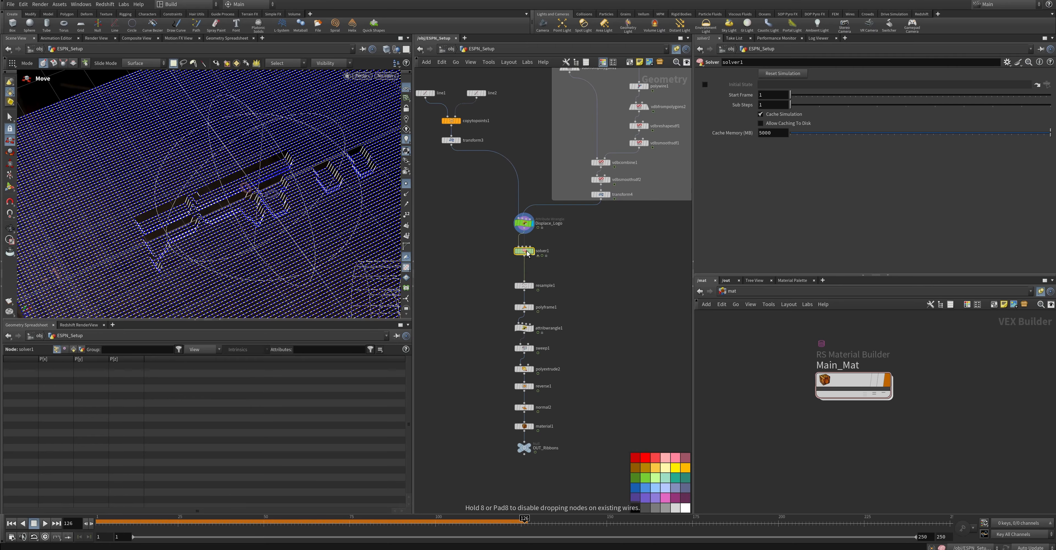
pyautogui.moveTo(507, 520); pyautogui.dragTo(85, 515)
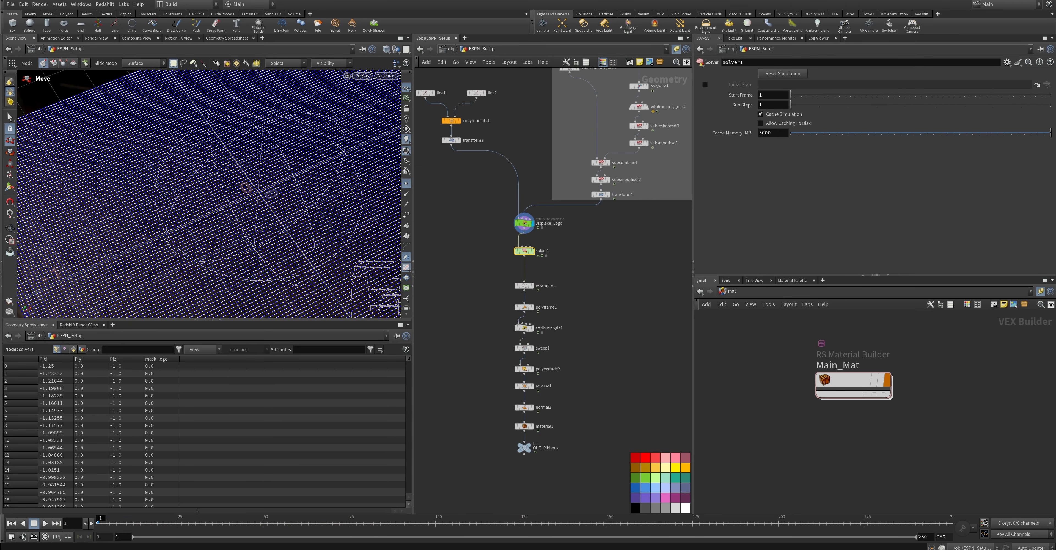
# Inside the solver network, move OUT lower and insert an Attribute Wrangle between Prev_Frame and OUT
pyautogui.doubleClick(525, 251)
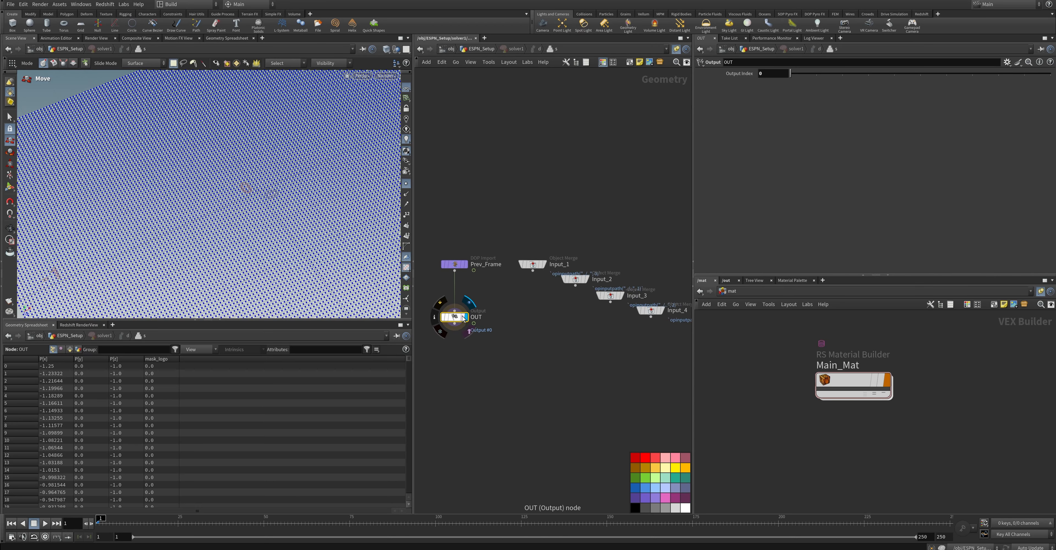
pyautogui.moveTo(457, 320); pyautogui.dragTo(456, 359)
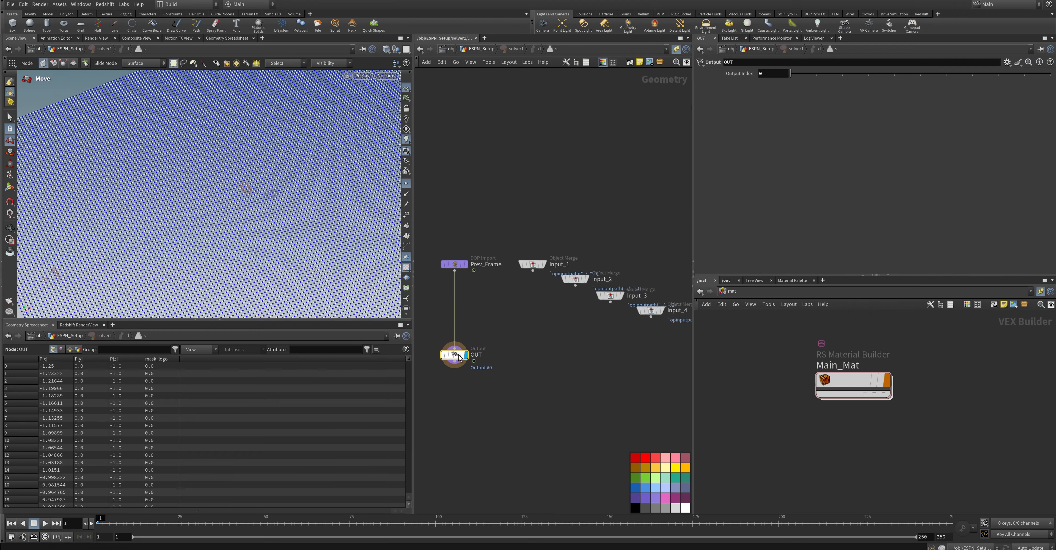
pyautogui.press('Tab')
pyautogui.write('obje')
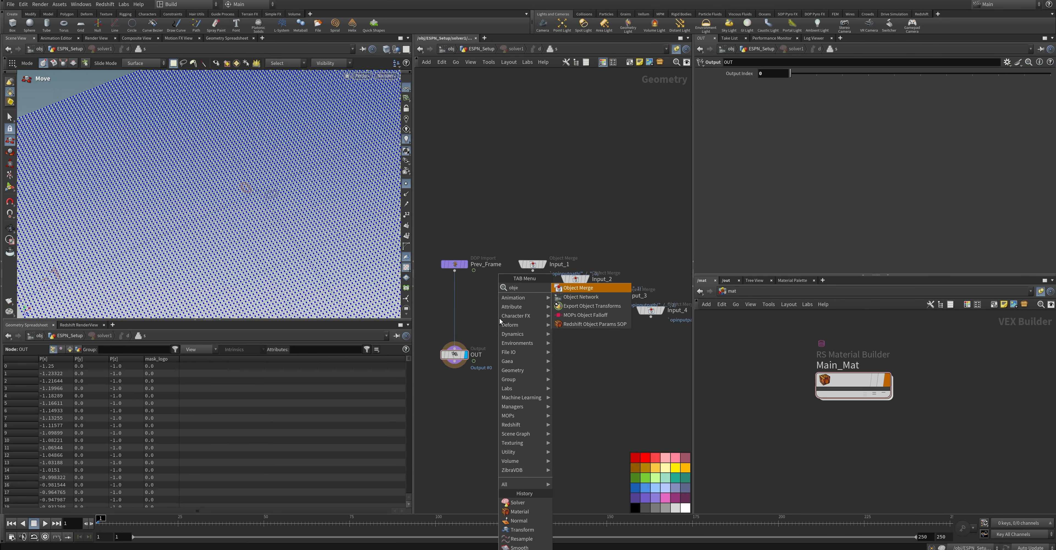
pyautogui.press('BackSpace')
pyautogui.press('BackSpace')
pyautogui.press('BackSpace')
pyautogui.press('BackSpace')
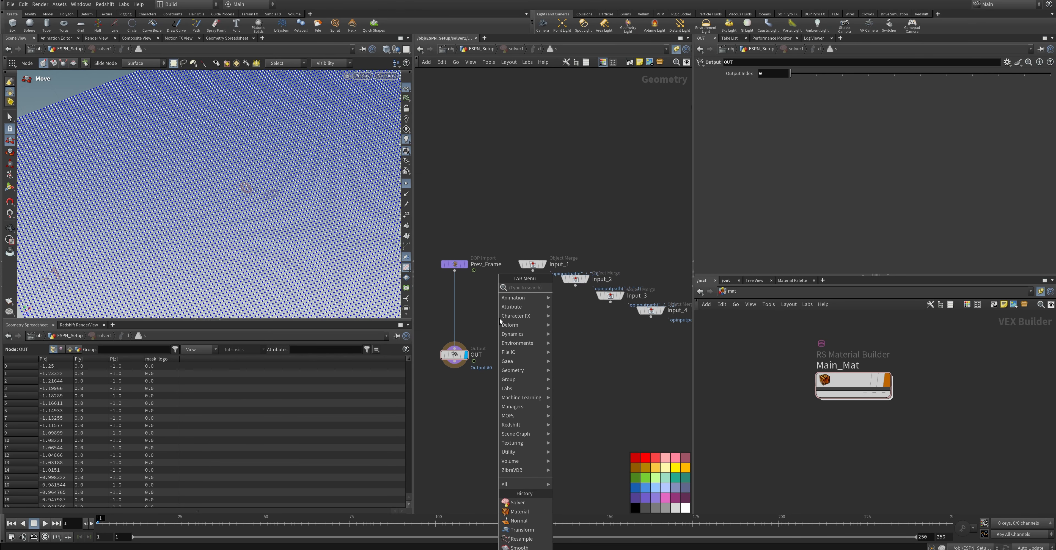
pyautogui.write('wran')
pyautogui.press('Return')
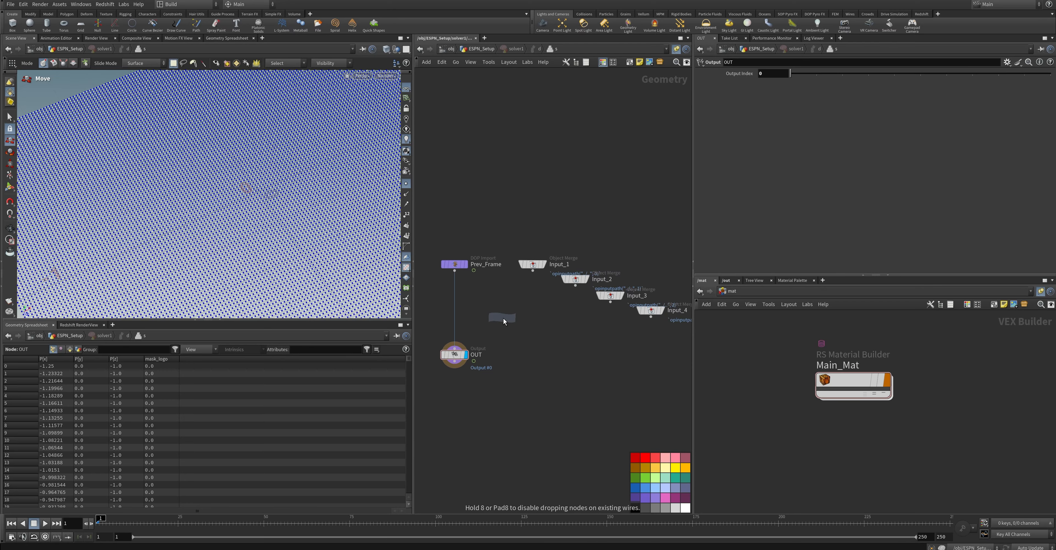
pyautogui.click(503, 320)
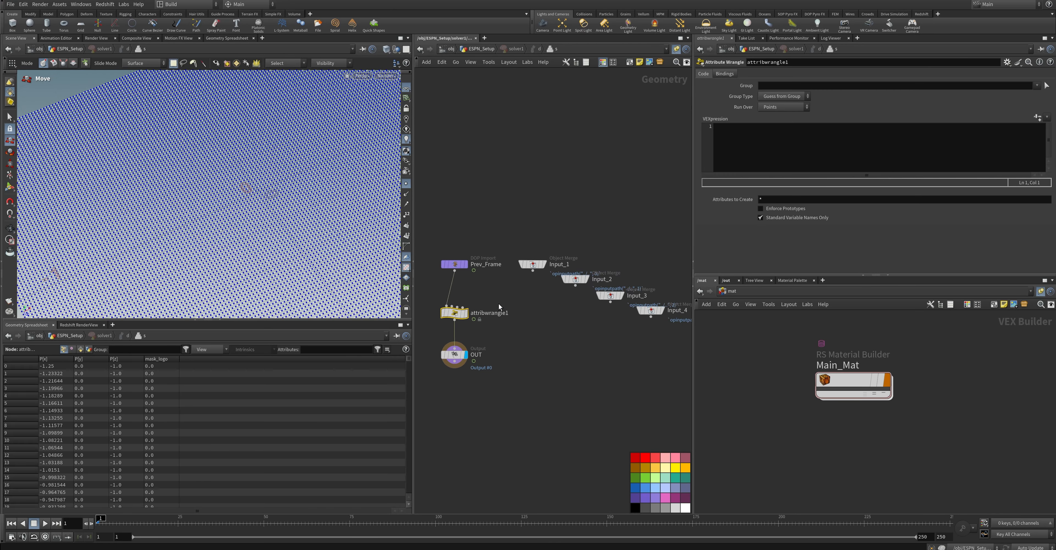
# Connect Input_1 to the wrangle's second input and enlarge the parameter area
pyautogui.moveTo(533, 271); pyautogui.dragTo(451, 306)
pyautogui.moveTo(850, 375); pyautogui.dragTo(851, 408)
pyautogui.moveTo(873, 274); pyautogui.dragTo(873, 345)
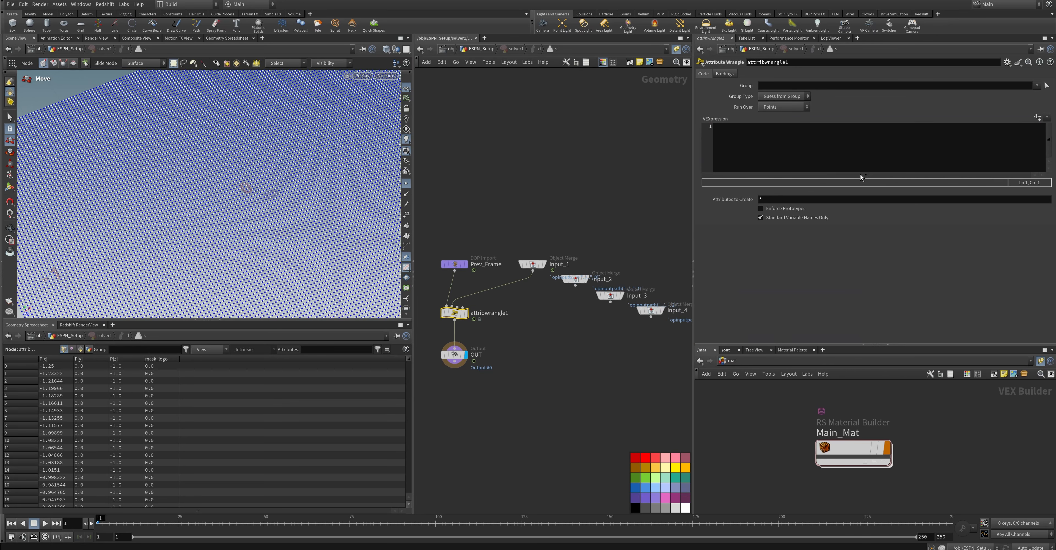
pyautogui.click(812, 146)
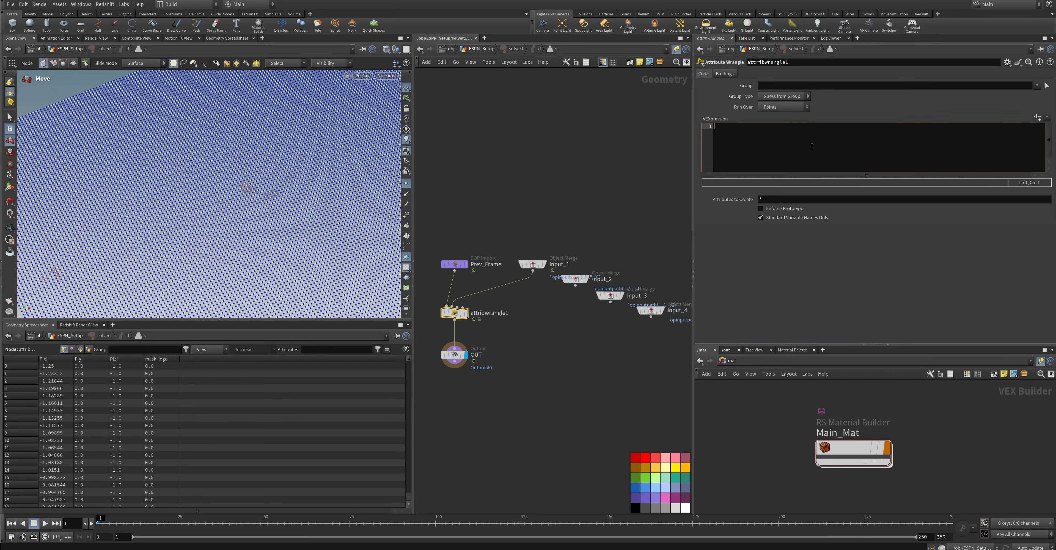
pyautogui.write('vector t')
pyautogui.write('arget_')
pyautogui.write('p = point(1')
pyautogui.write(', "P"')
pyautogui.write(', @ptnum')
pyautogui.press('Home')
pyautogui.click(865, 131)
pyautogui.press('Return')
pyautogui.write('float')
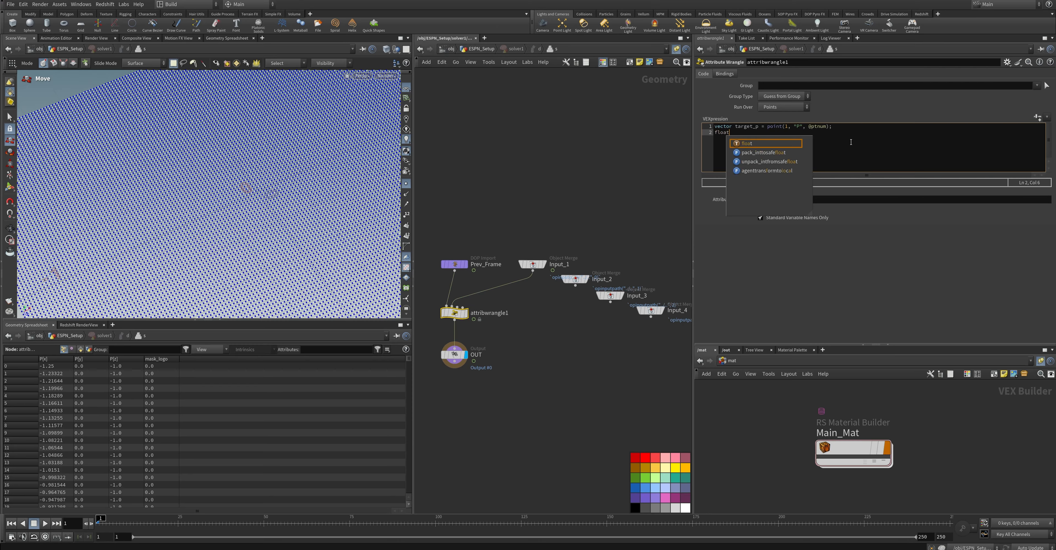
pyautogui.write(' target_')
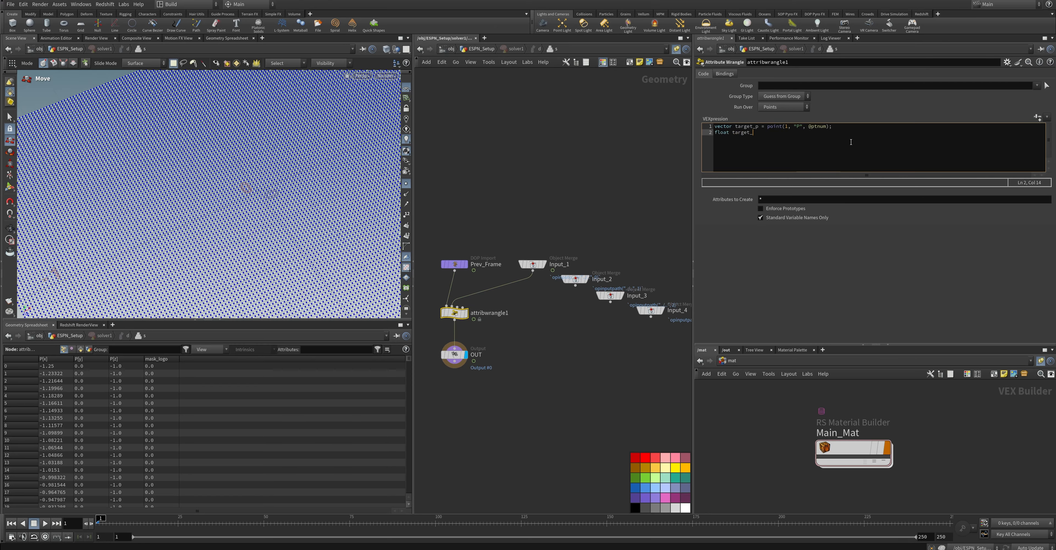
pyautogui.write('mask = poin')
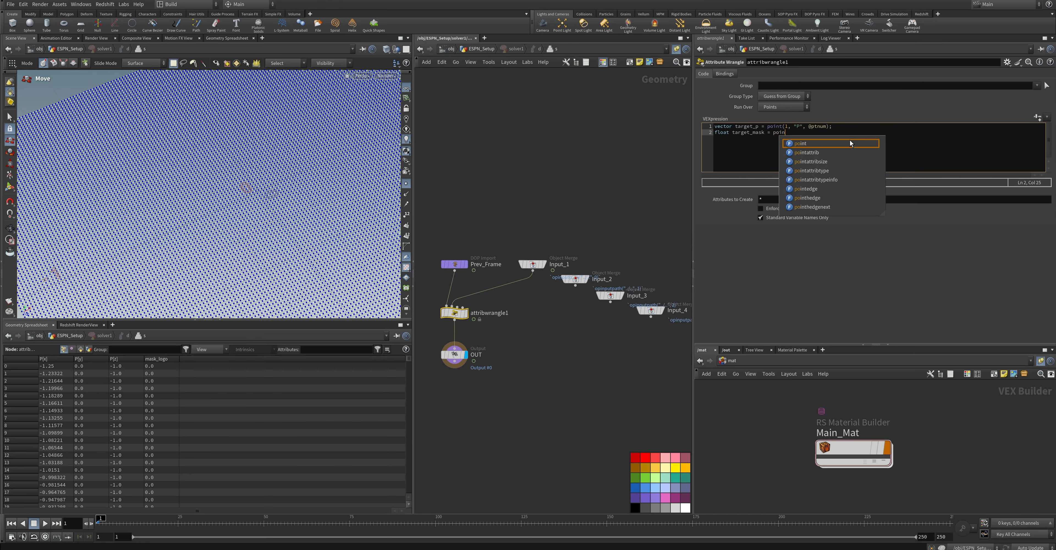
pyautogui.write('t(1, ')
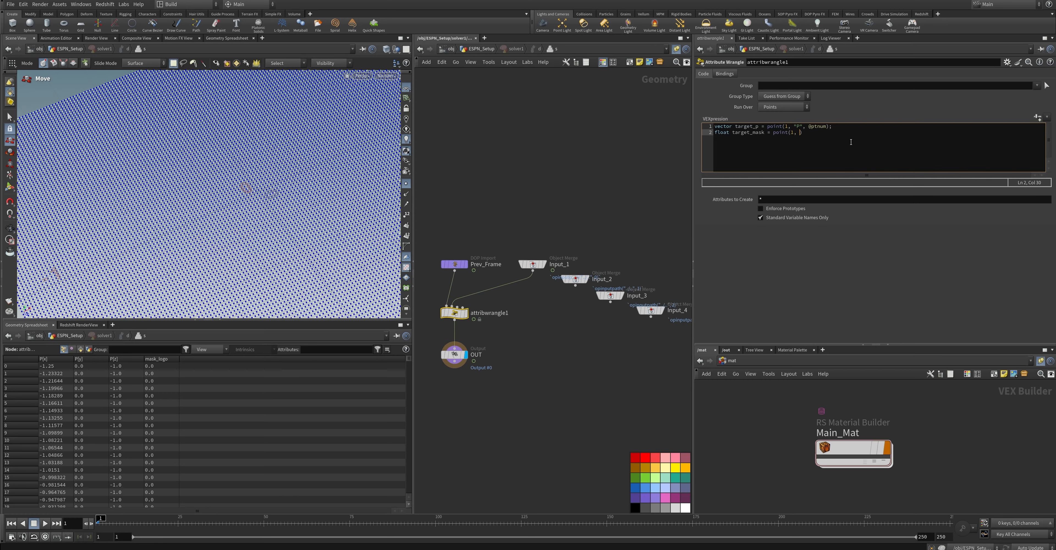
pyautogui.write('"mask_logo", @ptnum);')
# After a blank line, declare the stiffness channel with float stiffness = chf("stiffness");
pyautogui.press('Return')
pyautogui.press('Return')
pyautogui.write('float stiffness = chf("')
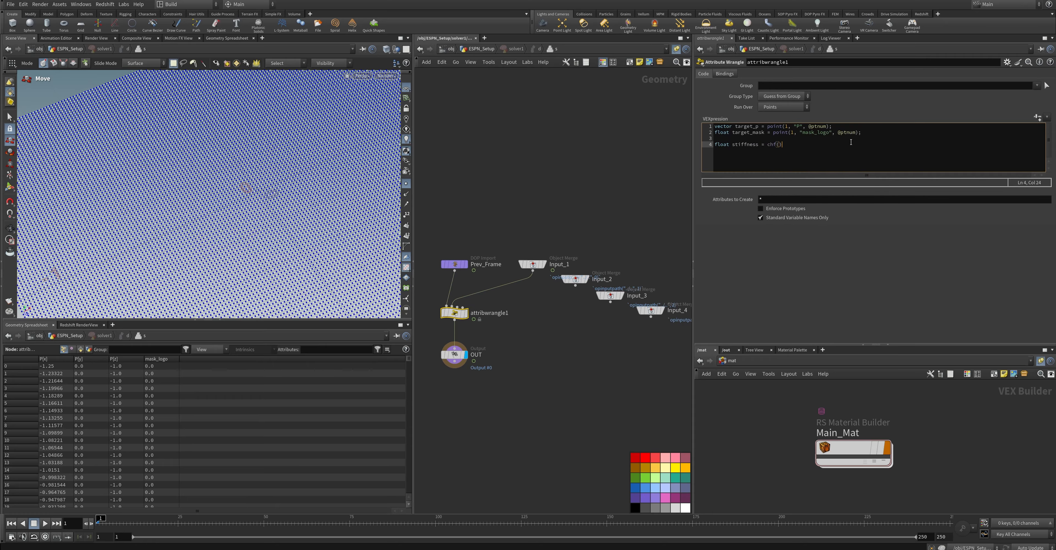
pyautogui.write('stiffness");')
# Add the spring force line vector force = (target_p - @P) * stiffness; below the stiffness declaration
pyautogui.press('Return')
pyautogui.write('vector forc')
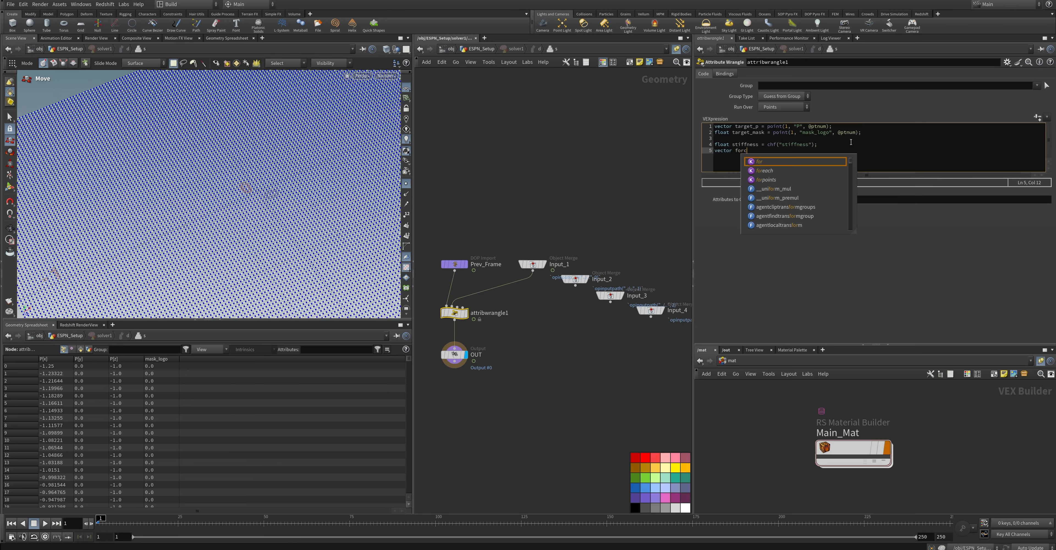
pyautogui.write('e = (')
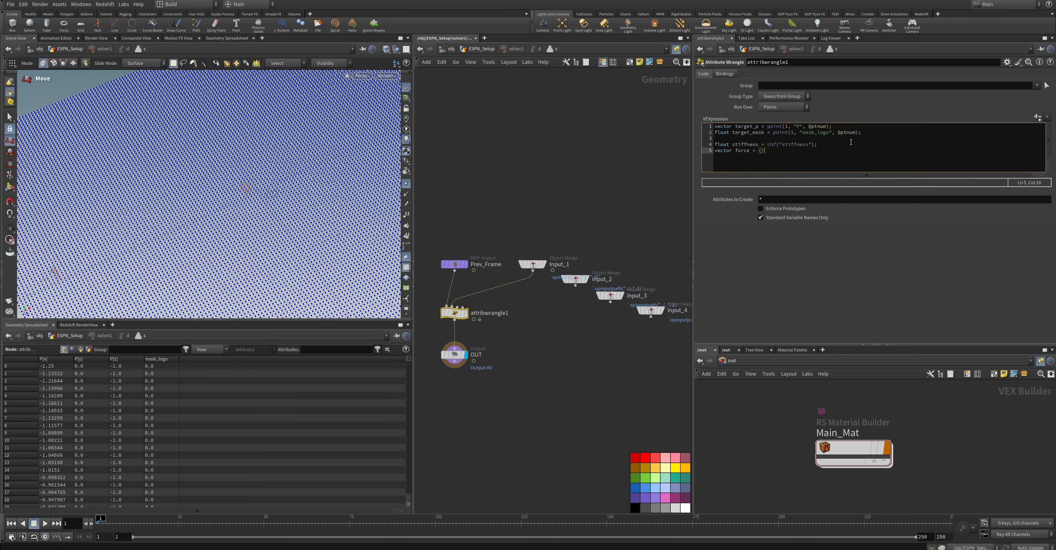
pyautogui.write('target_p - @P) * stiffne')
pyautogui.press('Return')
pyautogui.write('float prev_mask ss;')
pyautogui.write('= @mask_logo')
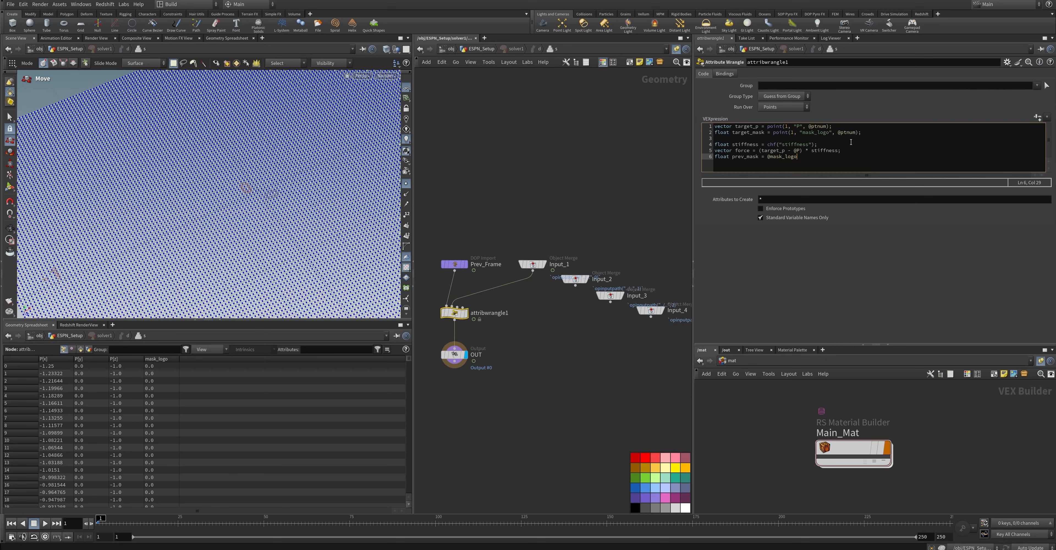
pyautogui.write(';')
# Declare the remaining channels with float blend = chf("blend"); and, after a blank line, float damping = chf("damping");
pyautogui.press('Return')
pyautogui.write('float blend = chf("blend");')
pyautogui.press('Return')
pyautogui.press('Return')
pyautogui.write('float damping = chf("damping");')
pyautogui.press('Return')
pyautogui.press('Return')
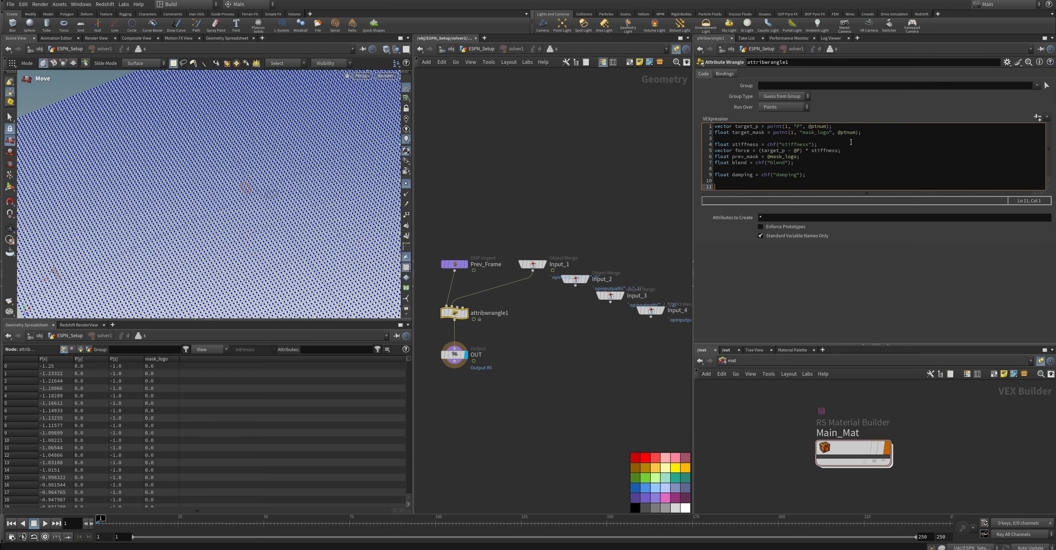
# Add the velocity update line v@v = (v@v + force) * damping; to the wrangle code
pyautogui.write('v@v = (')
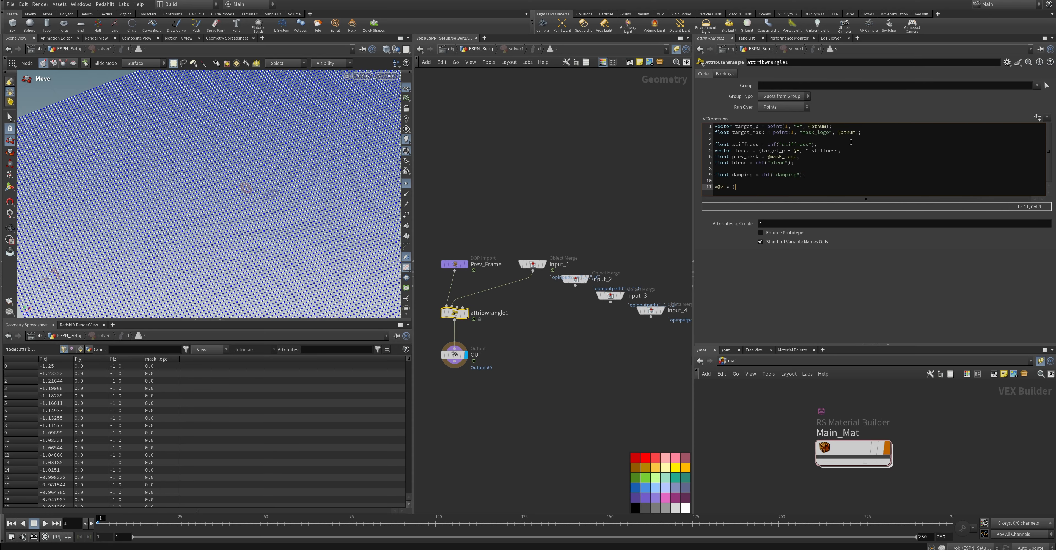
pyautogui.write('v@v + force')
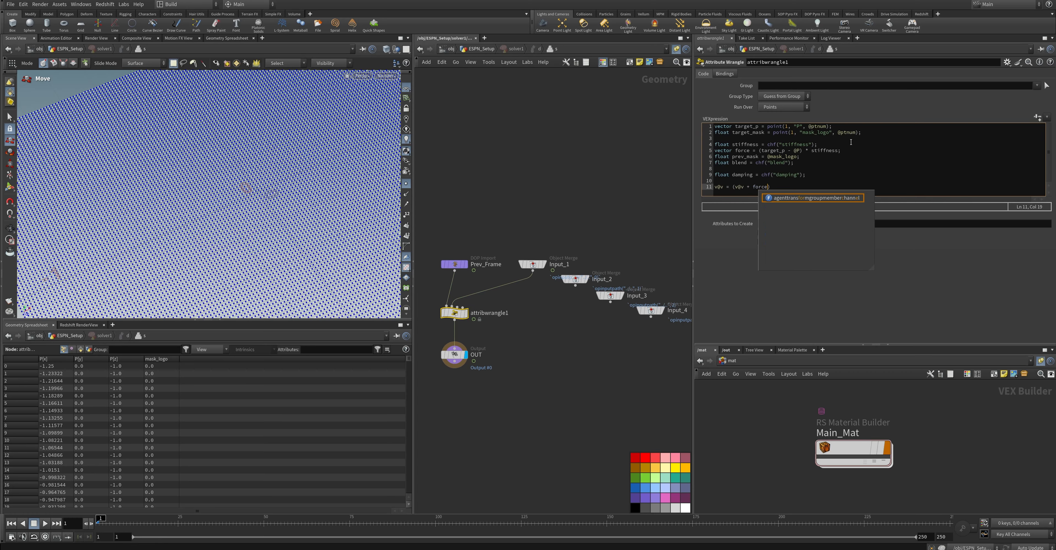
pyautogui.write(') * damping')
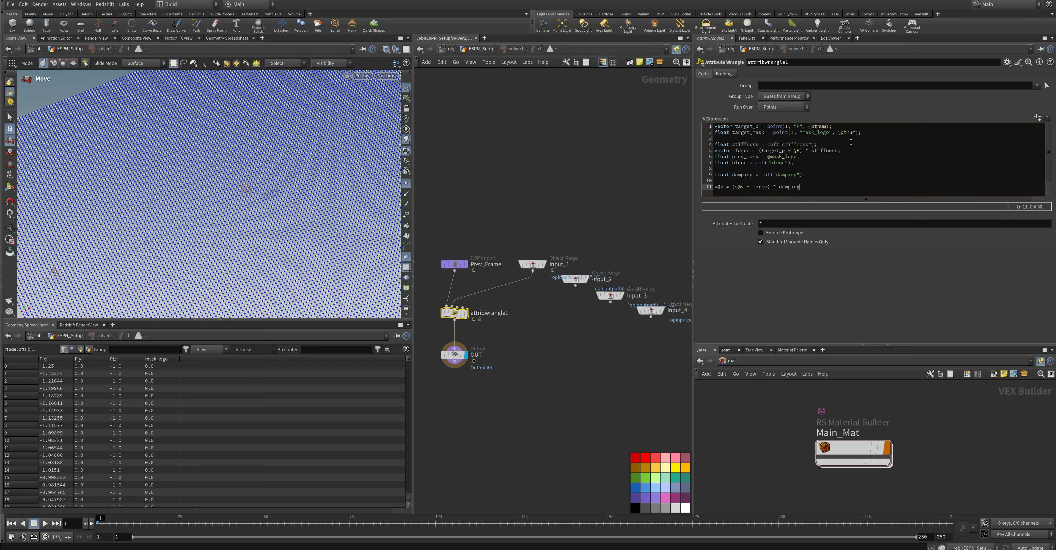
pyautogui.write(';')
pyautogui.press('Return')
pyautogui.write('@mask_L')
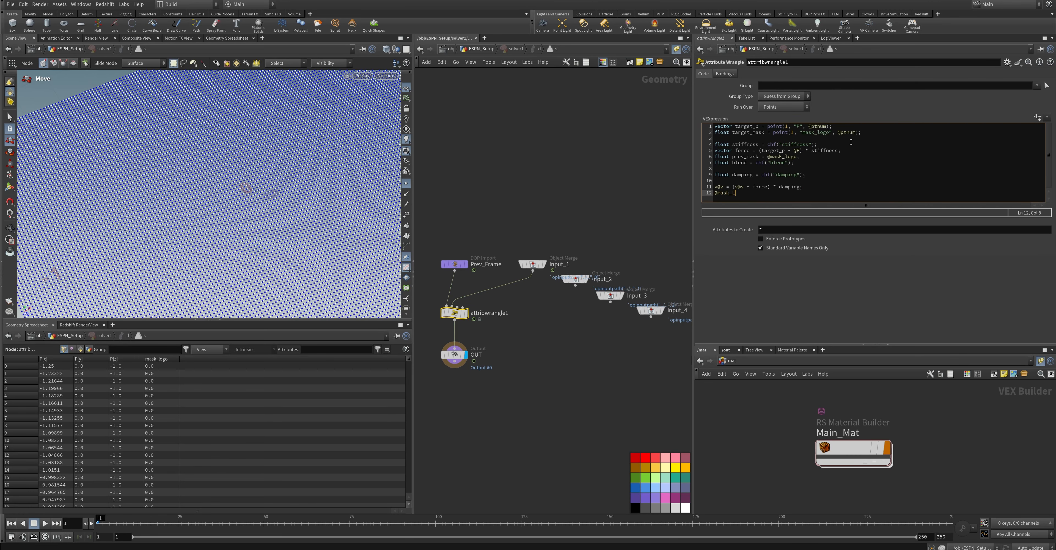
pyautogui.write('logo = lerp(prev_mask, target_')
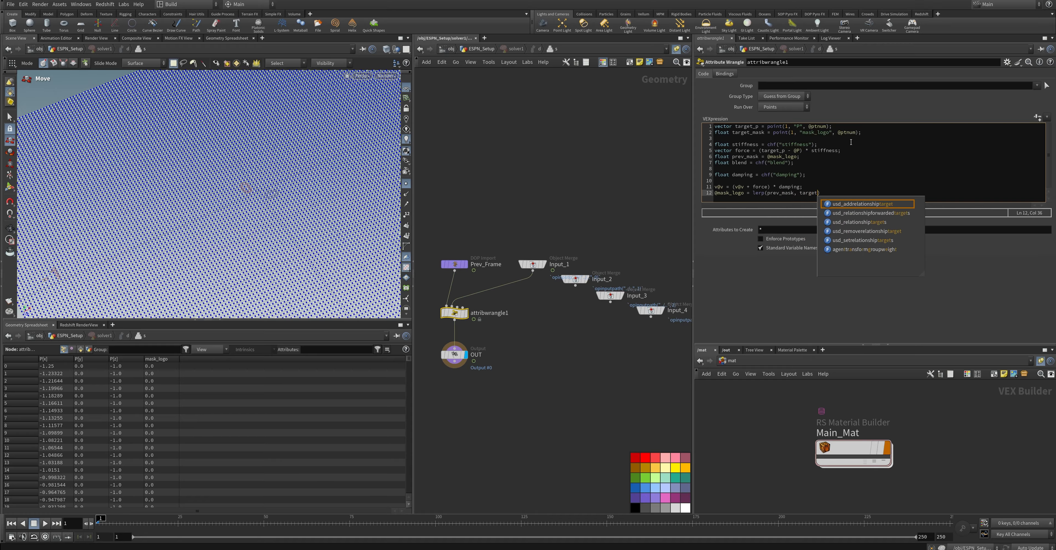
pyautogui.write('mask, ')
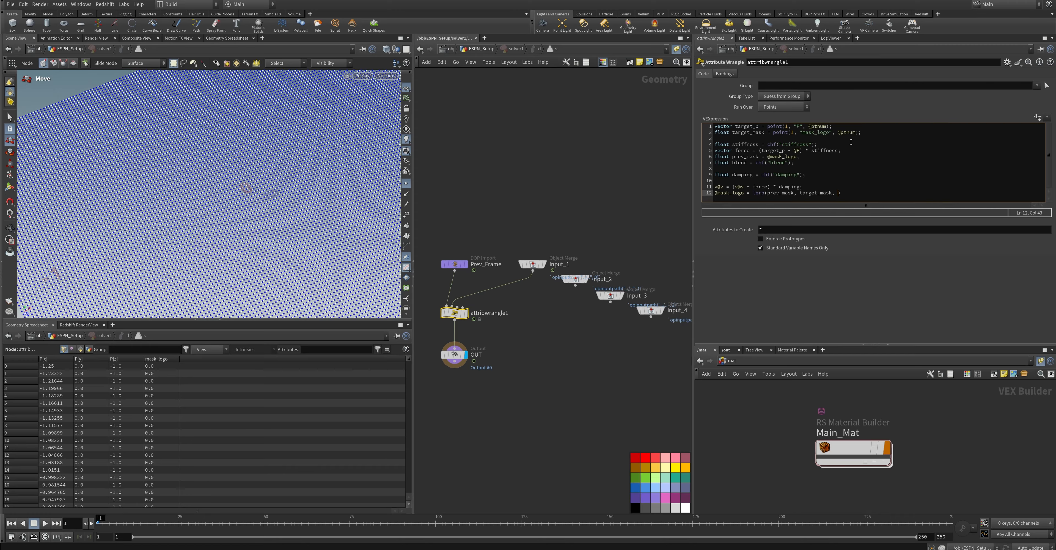
pyautogui.write('blend);')
# Finish the code with @P += v@v; after a blank line and apply the wrangle expression
pyautogui.press('Return')
pyautogui.press('Return')
pyautogui.write('@P +=')
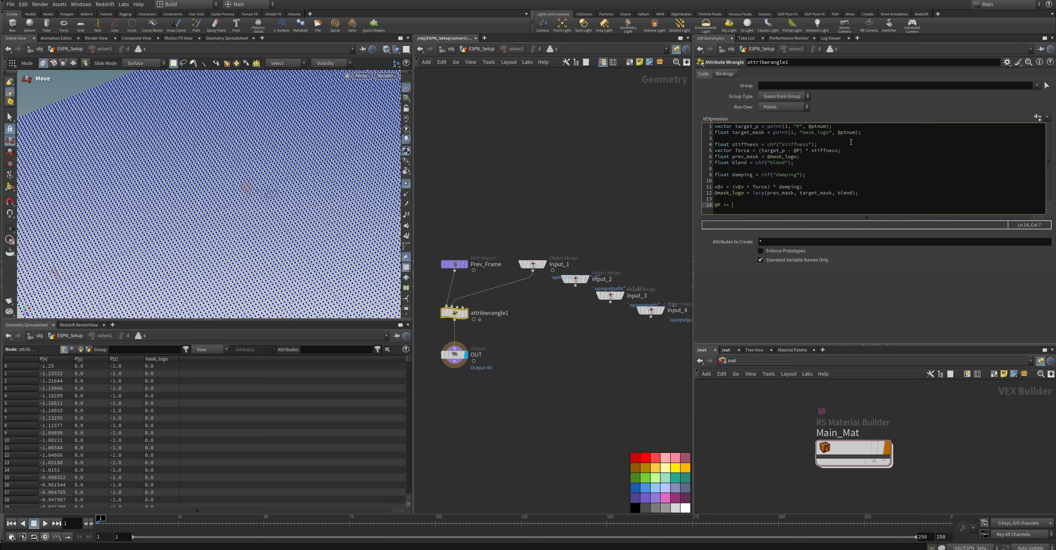
pyautogui.write(' v@v;')
pyautogui.click(591, 374)
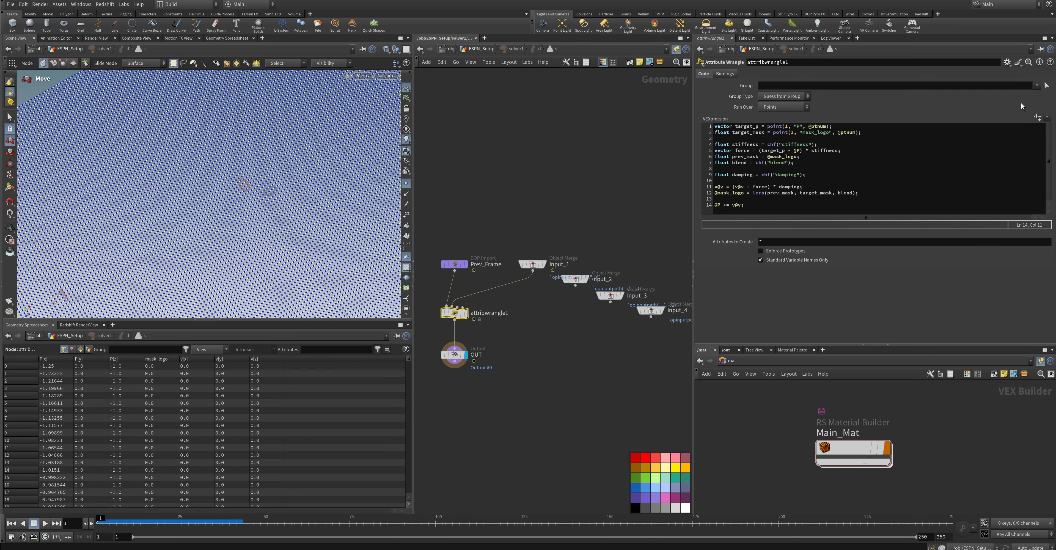
# Create the wrangle's channel parameters from the code and set Stiffness to 0.8
pyautogui.click(1037, 117)
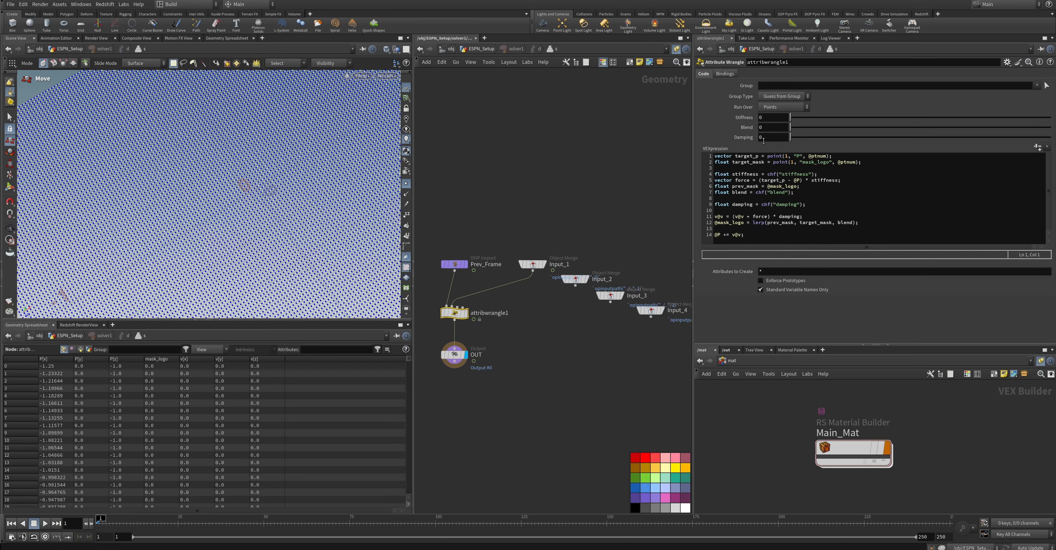
pyautogui.click(775, 108)
pyautogui.click(737, 125)
pyautogui.press('Return')
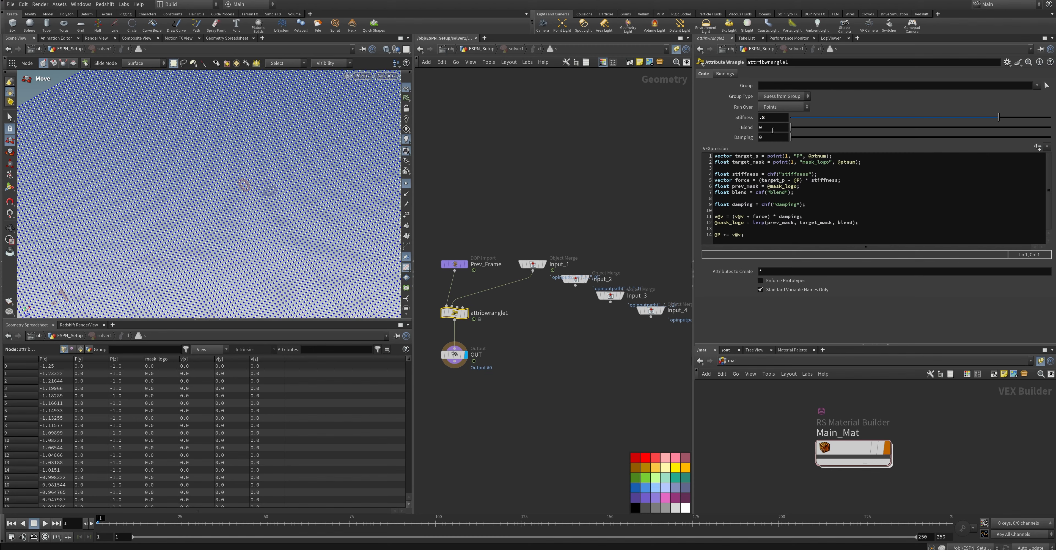
# Set Blend to 0.2 and Damping to 0.3, and return to the ESPN_Setup network
pyautogui.press('Tab')
pyautogui.write('.2')
pyautogui.press('Return')
pyautogui.click(767, 139)
pyautogui.write('.3')
pyautogui.press('Return')
pyautogui.click(482, 48)
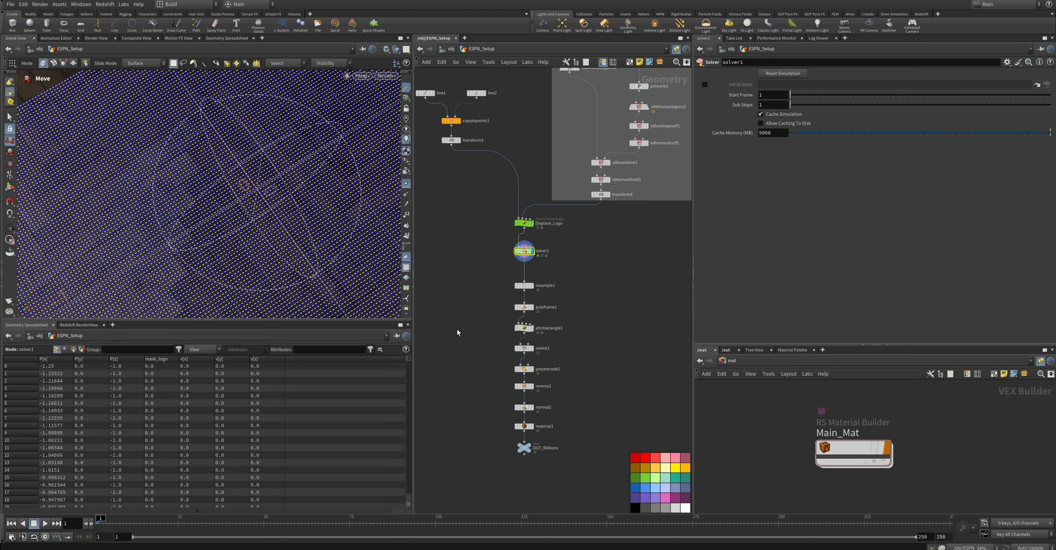
# Play the solver simulation with point display turned off, inspect the displaced lines, and return to frame 1
pyautogui.click(45, 523)
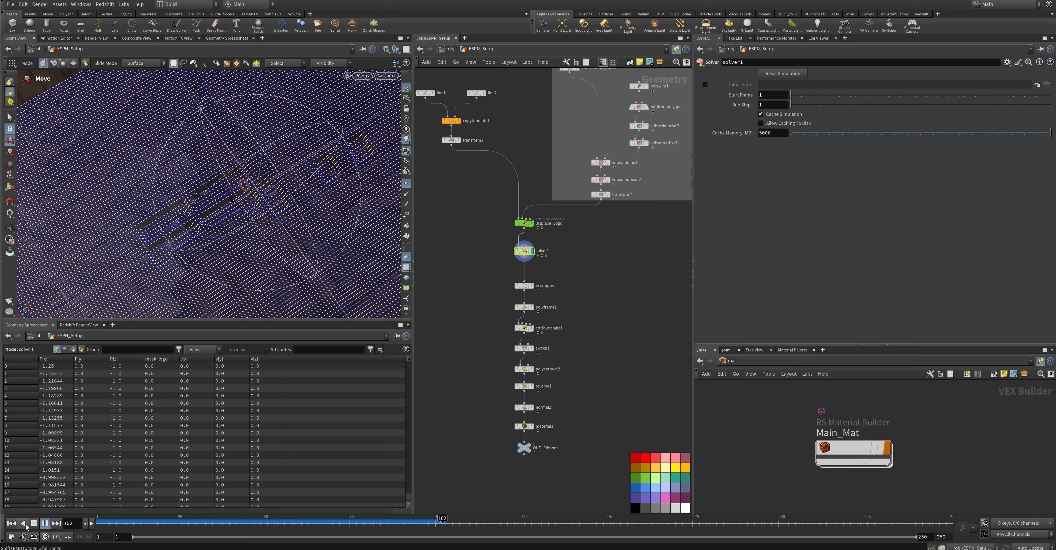
pyautogui.click(407, 184)
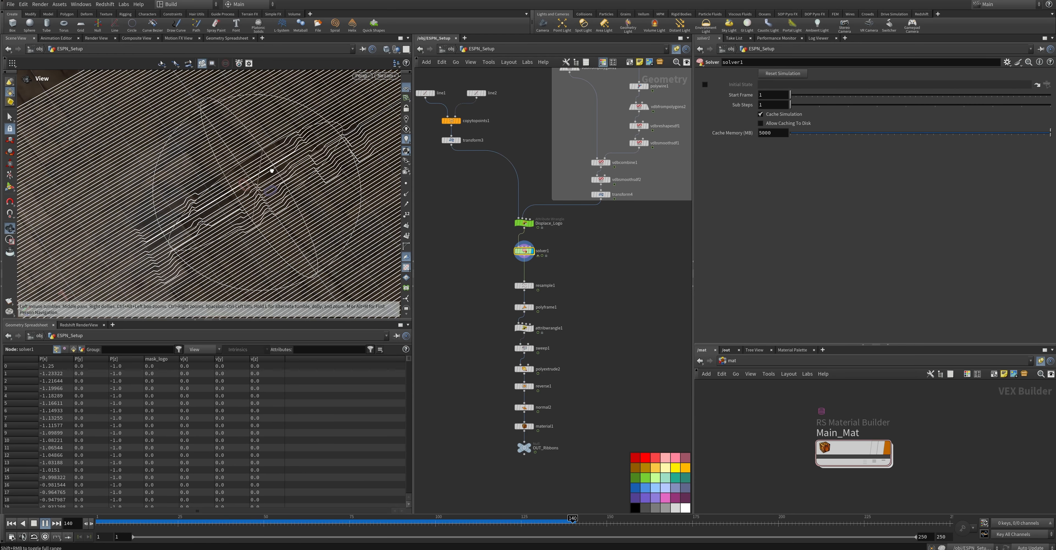
pyautogui.keyDown('alt'); pyautogui.moveTo(269, 170); pyautogui.dragTo(294, 159); pyautogui.keyUp('alt')
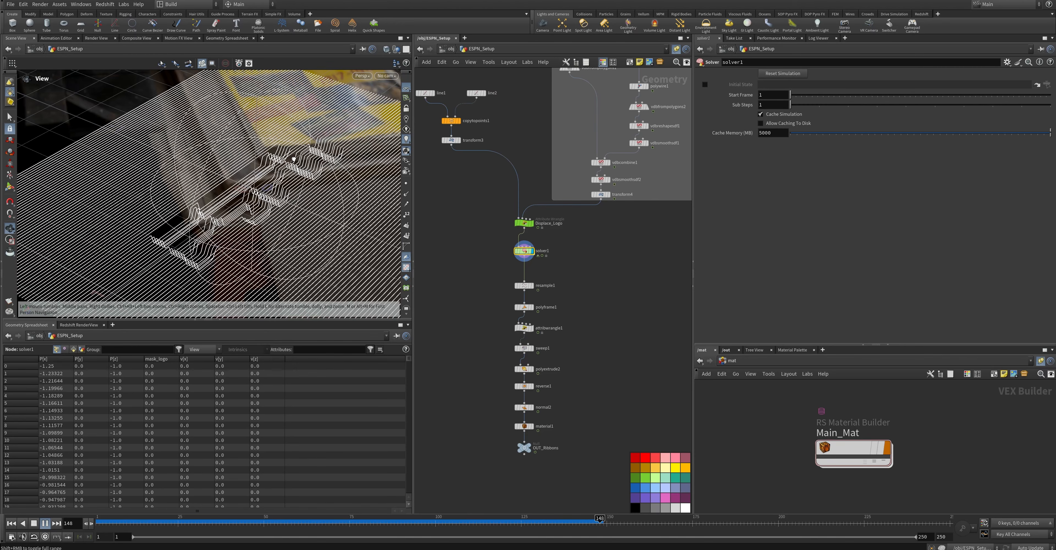
pyautogui.keyDown('alt'); pyautogui.moveTo(293, 158); pyautogui.dragTo(295, 185); pyautogui.keyUp('alt')
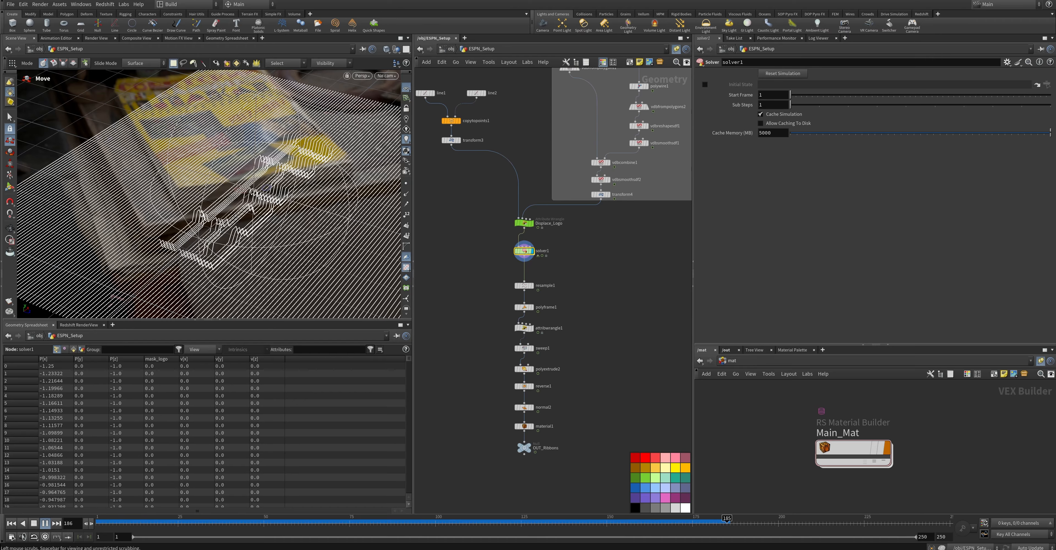
pyautogui.click(47, 525)
pyautogui.moveTo(126, 523); pyautogui.dragTo(96, 524)
# Display the OUT_Ribbons node and delete the stray edit node below the solver
pyautogui.moveTo(257, 213); pyautogui.dragTo(240, 232)
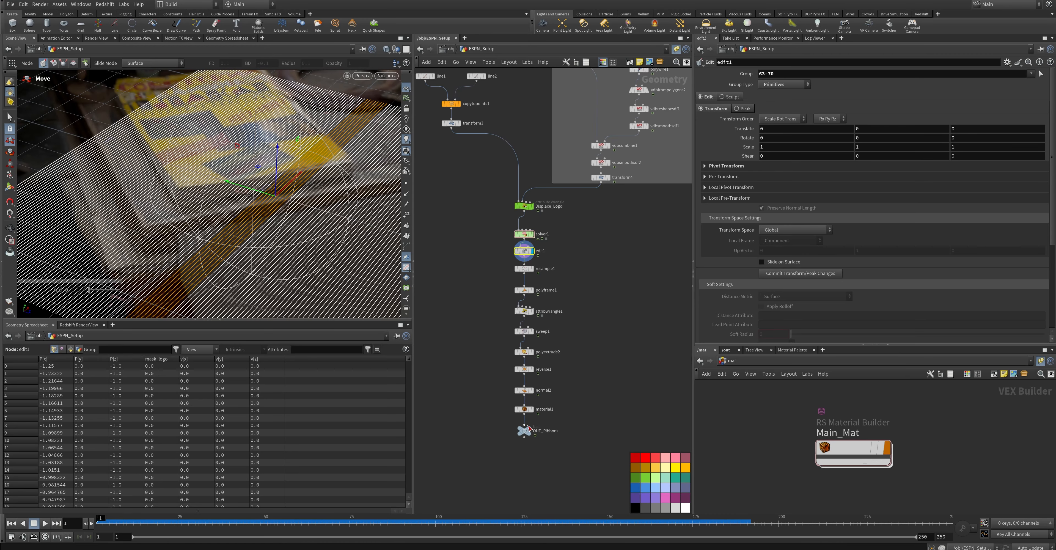
pyautogui.click(529, 429)
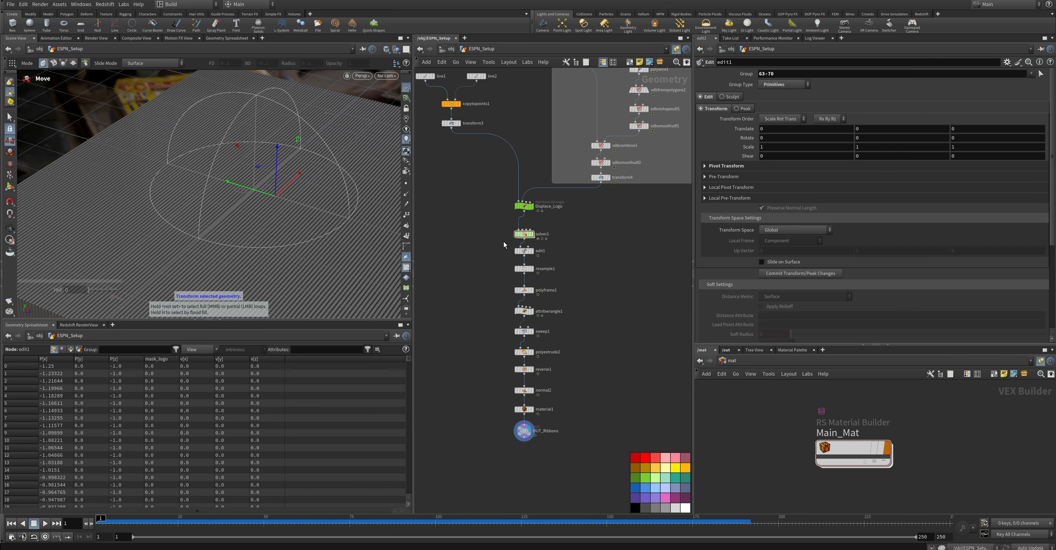
pyautogui.moveTo(504, 243); pyautogui.dragTo(551, 267)
pyautogui.press('Delete')
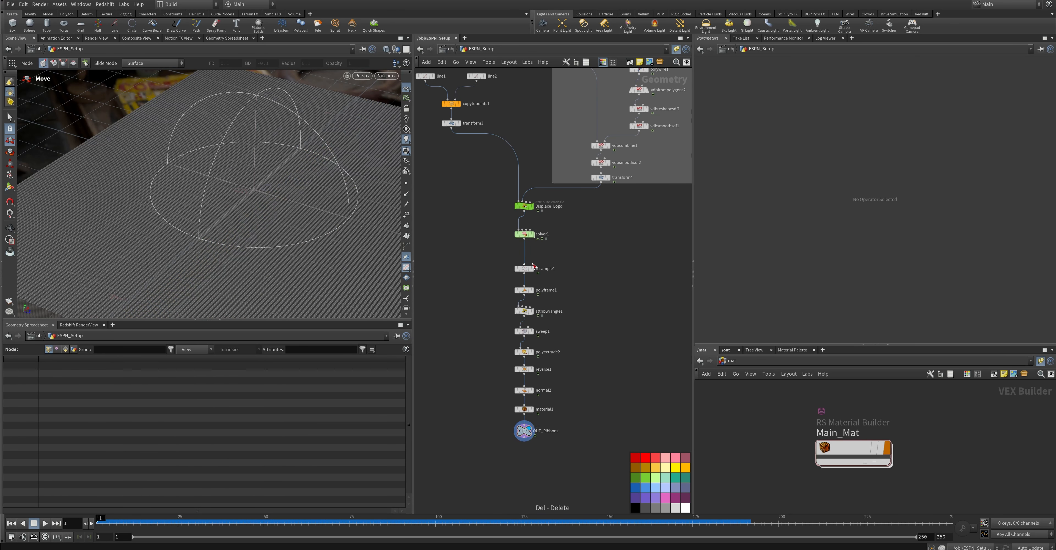
# Clear the object selection and play the animation to check the finished ribbons in motion
pyautogui.click(154, 159)
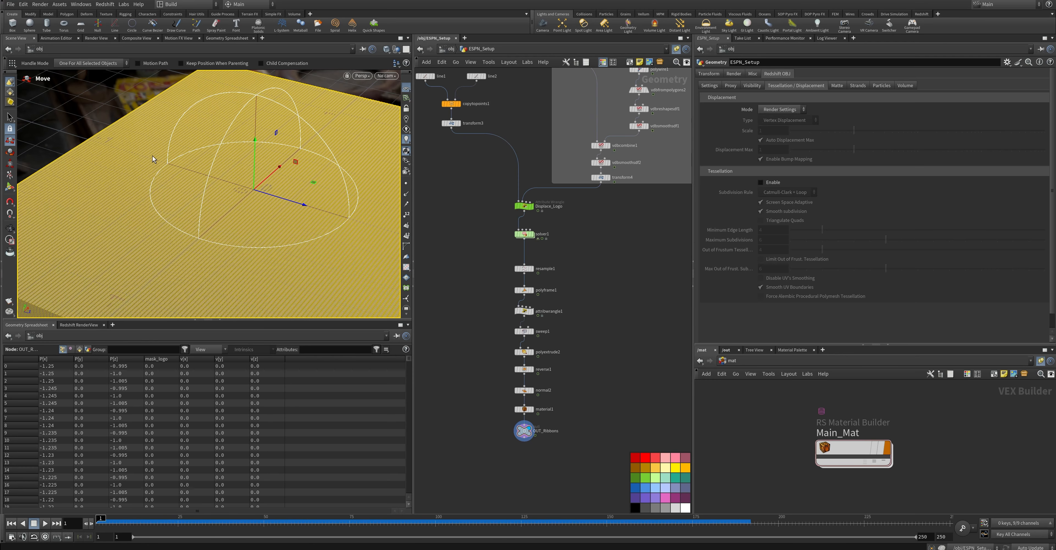
pyautogui.click(446, 188)
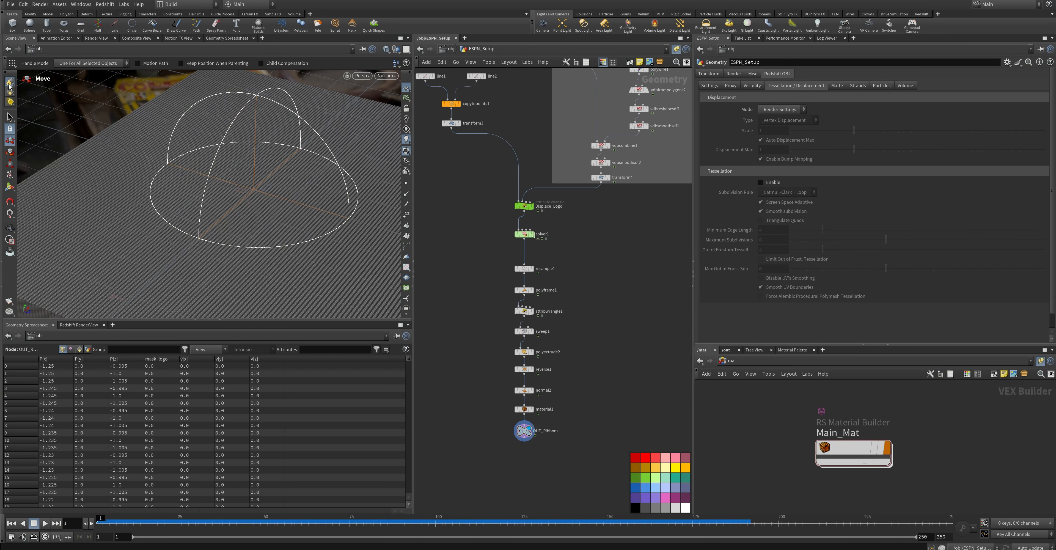
pyautogui.press('Escape')
pyautogui.keyDown('alt'); pyautogui.moveTo(214, 203); pyautogui.dragTo(206, 226); pyautogui.keyUp('alt')
pyautogui.click(42, 524)
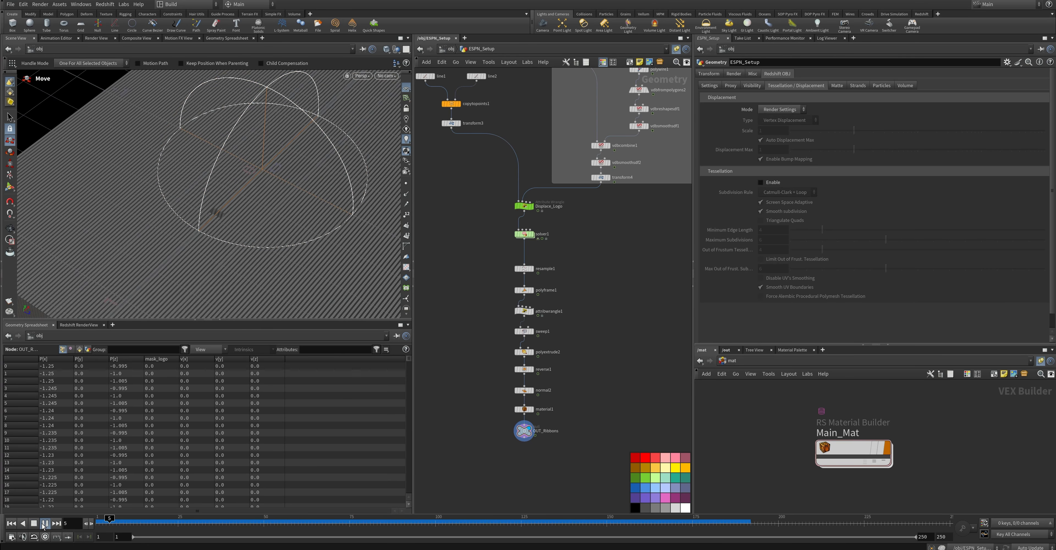
pyautogui.click(35, 524)
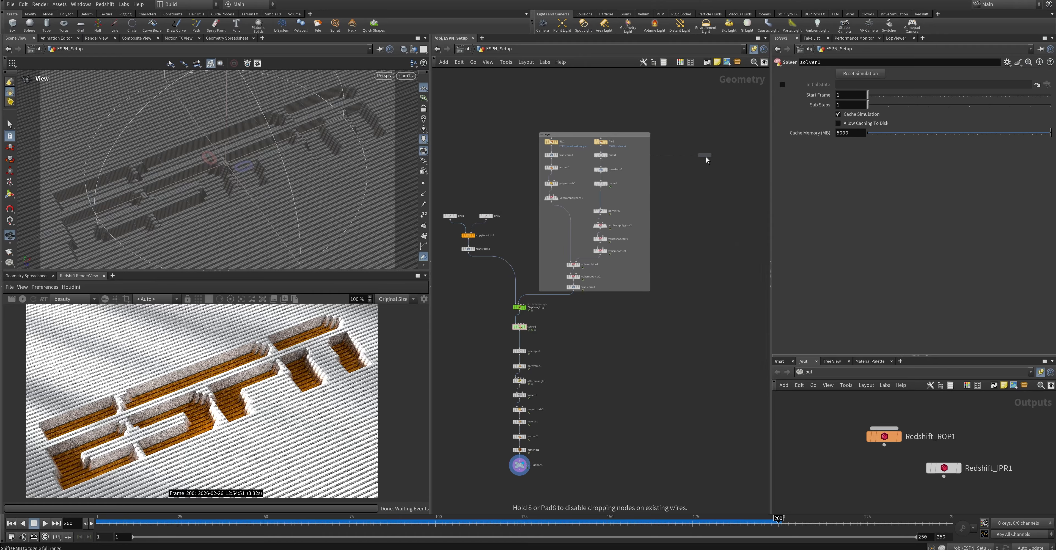
# Add a Grid node beside the logo network, set its size to 2 by 1.75, and display OUT_Ribbons again
pyautogui.click(671, 141)
pyautogui.click(677, 141)
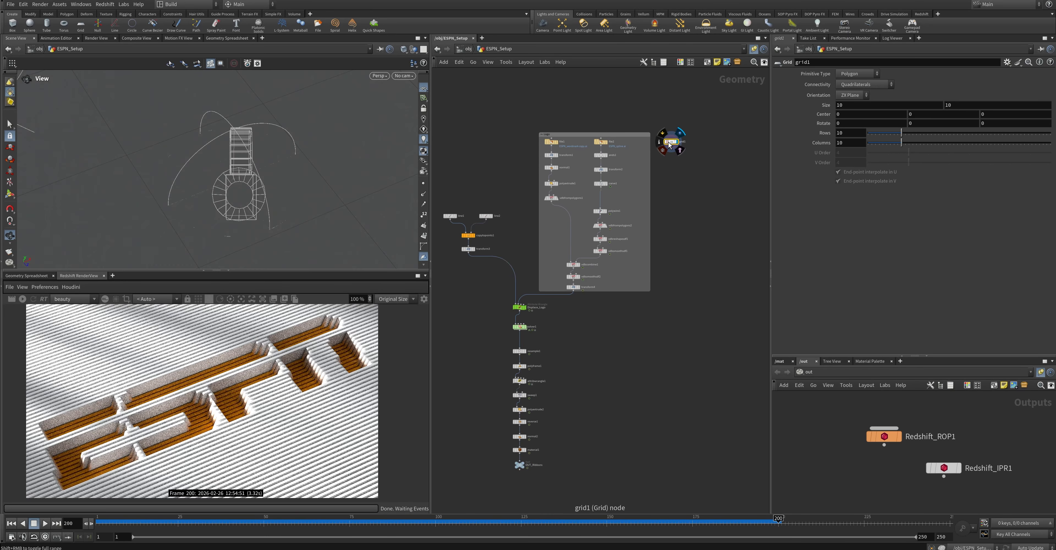
pyautogui.write('2')
pyautogui.press('Tab')
pyautogui.write('1.75')
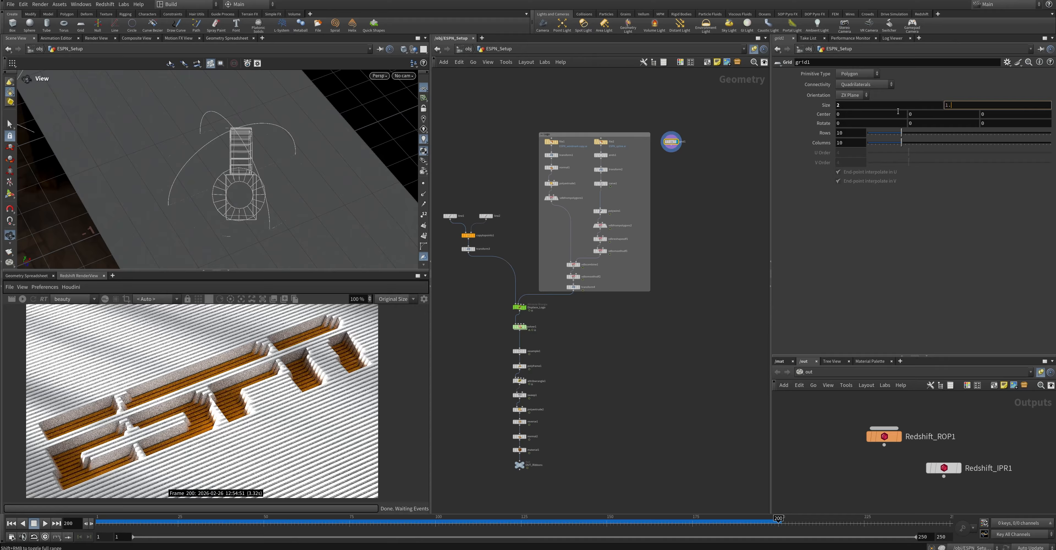
pyautogui.press('Return')
pyautogui.click(521, 464)
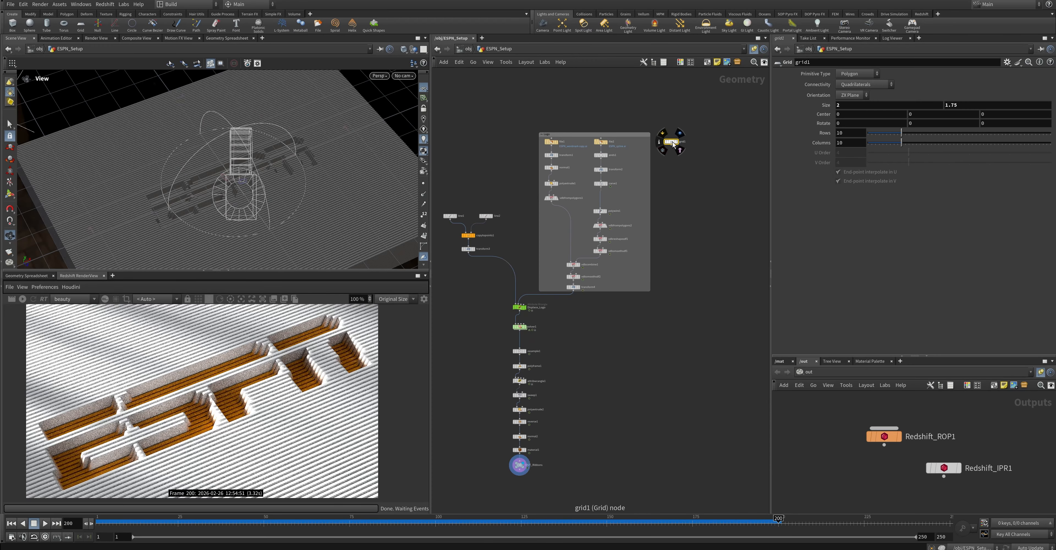
# Resize the grid to 2.5 by 1.8 to fit the ribbon surface
pyautogui.write('.5')
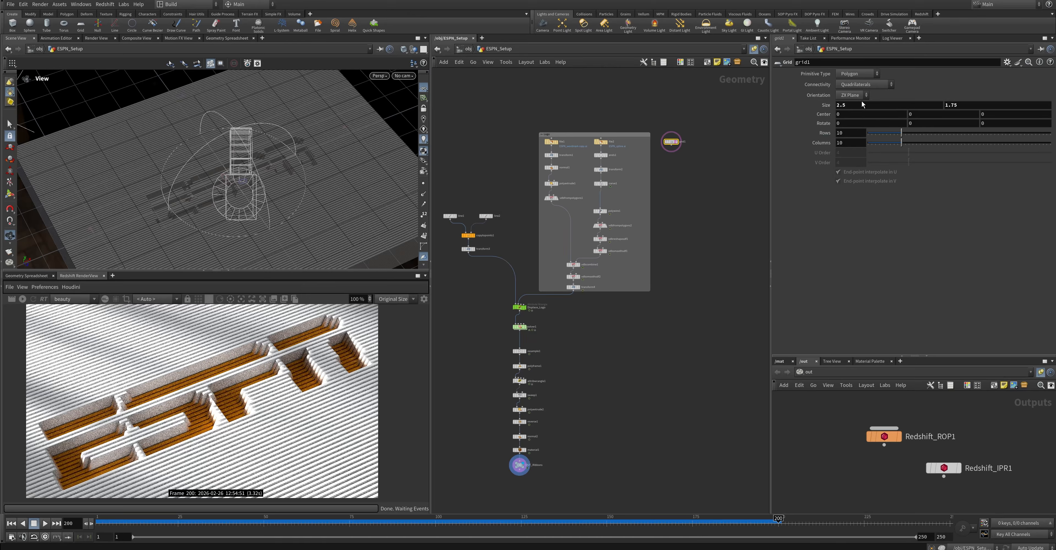
pyautogui.press('Tab')
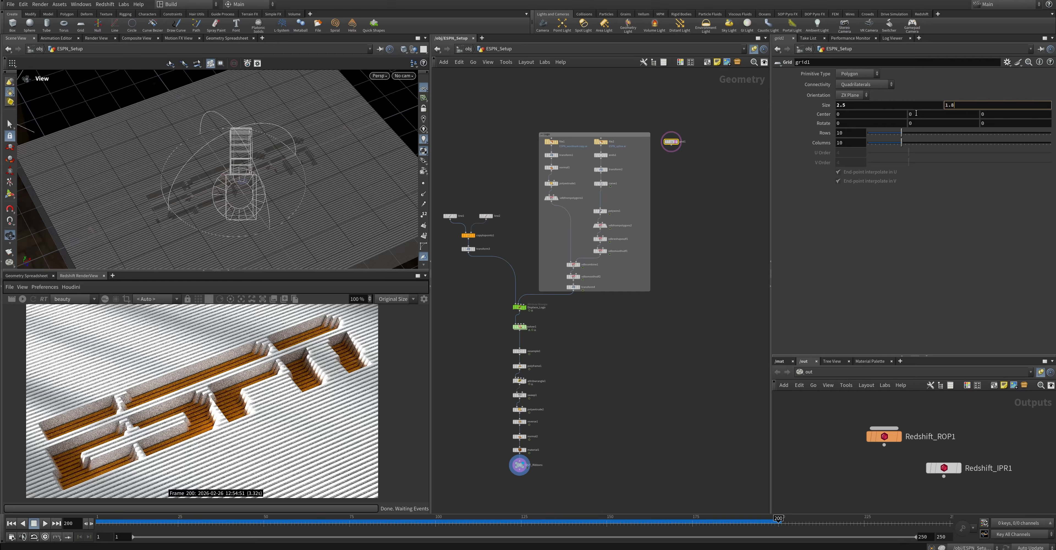
pyautogui.write('1.8')
pyautogui.moveTo(958, 106); pyautogui.dragTo(1041, 117, button='middle')
pyautogui.moveTo(852, 106)
pyautogui.mouseDown(button='middle')
pyautogui.moveTo(852, 119)
pyautogui.moveTo(782, 127)
pyautogui.moveTo(856, 106)
pyautogui.mouseUp(button='middle')
# Add a Scatter node below the grid, connect it to the grid and display it
pyautogui.moveTo(671, 141); pyautogui.dragTo(668, 154)
pyautogui.click(678, 159)
pyautogui.press('Tab')
pyautogui.write('sca')
pyautogui.press('Return')
pyautogui.click(668, 187)
pyautogui.click(676, 194)
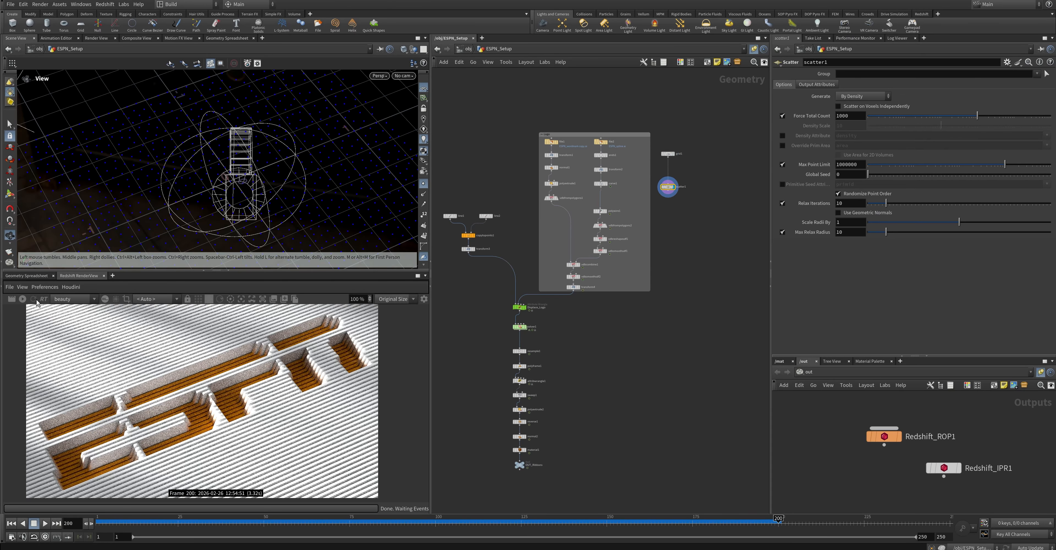
# Enlarge the viewport, lower the Scatter node's relax iterations and set its Force Total Count to 20
pyautogui.moveTo(213, 270); pyautogui.dragTo(213, 434)
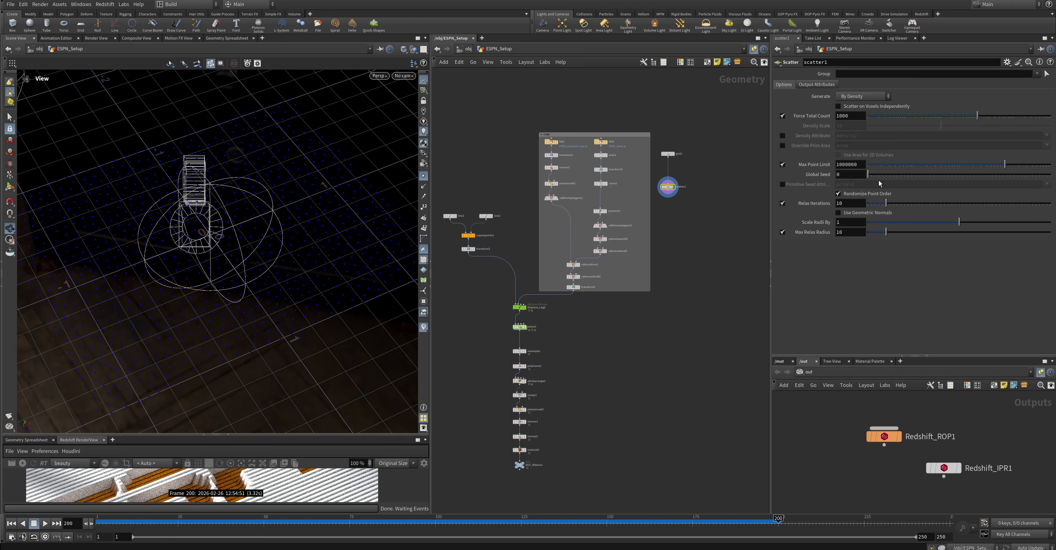
pyautogui.moveTo(885, 203); pyautogui.dragTo(870, 204)
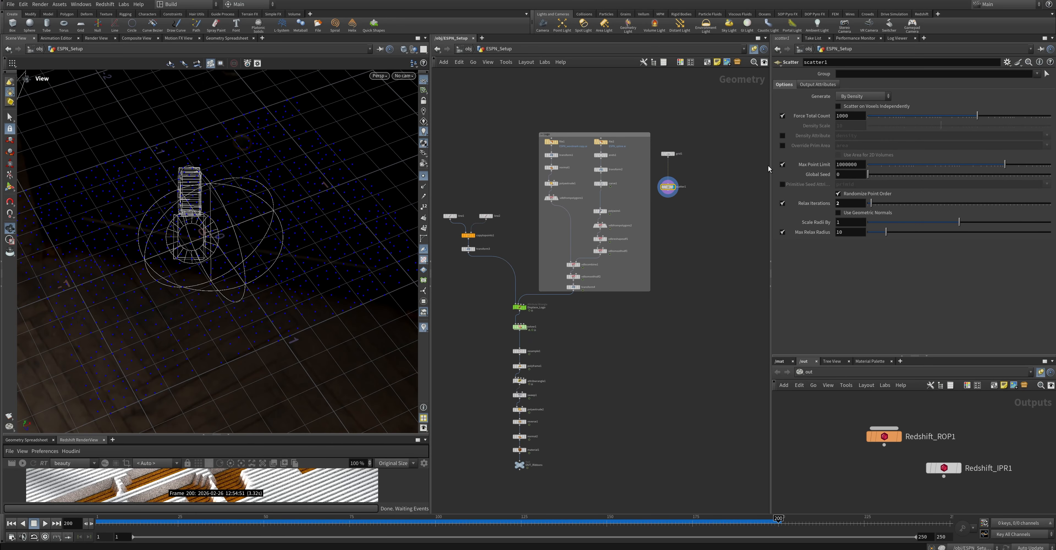
pyautogui.write('20')
pyautogui.press('Return')
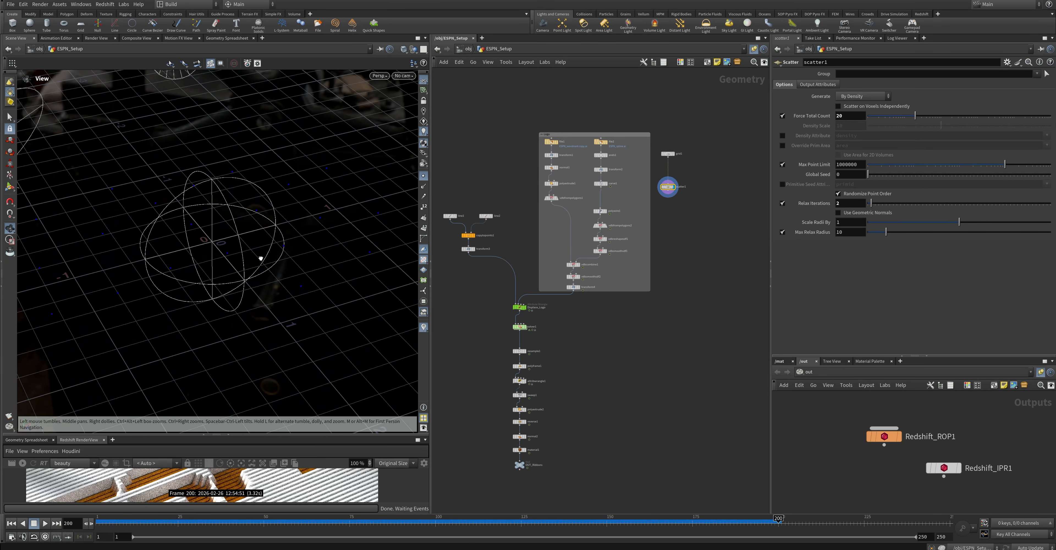
pyautogui.moveTo(669, 191); pyautogui.dragTo(669, 173)
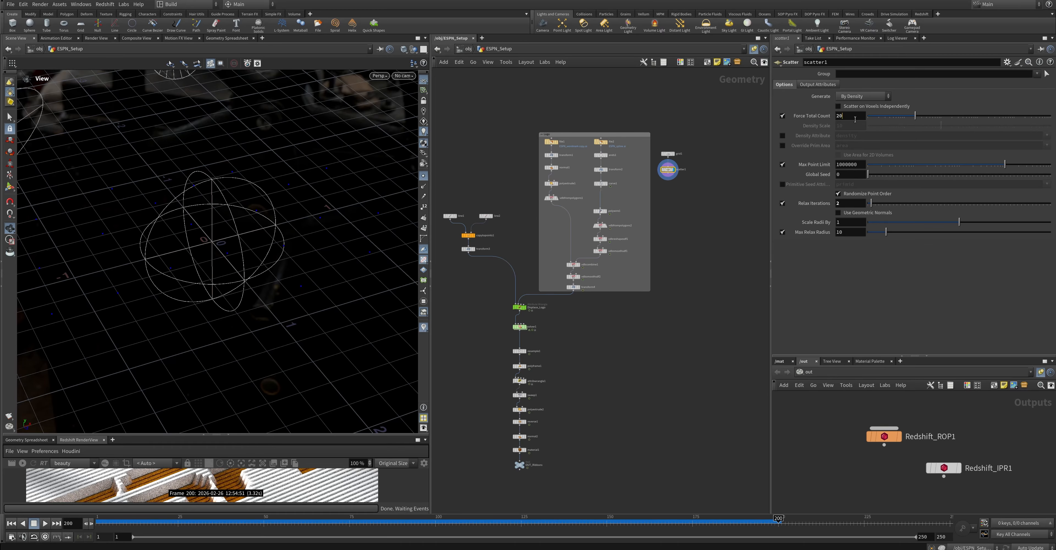
# Raise the Scatter node's Force Total Count to 35
pyautogui.doubleClick(841, 116)
pyautogui.write('35')
pyautogui.press('Return')
pyautogui.moveTo(289, 226); pyautogui.dragTo(287, 273)
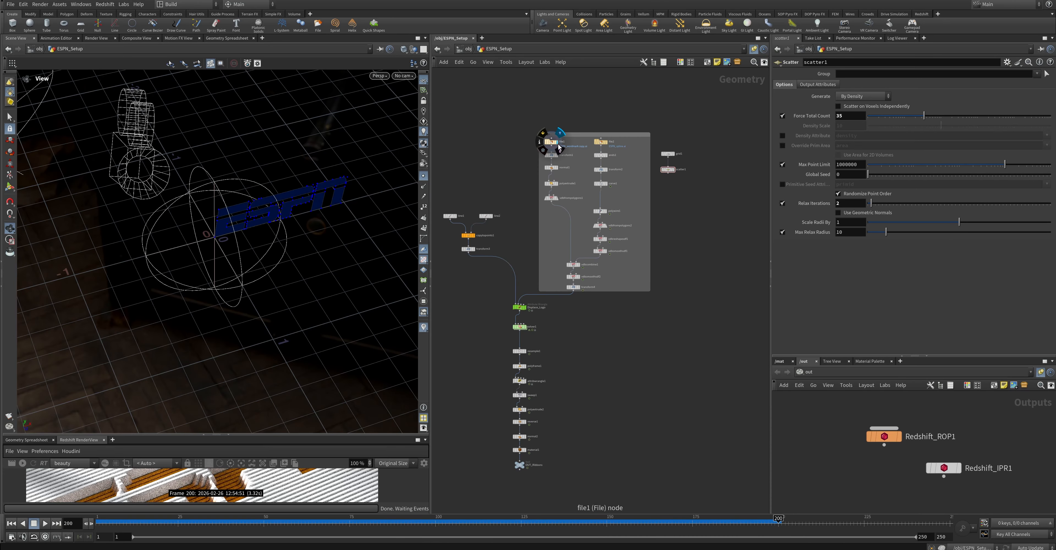
# Display the logo's final transform and add a Box node that encloses the ESPN logo
pyautogui.click(582, 290)
pyautogui.press('Tab')
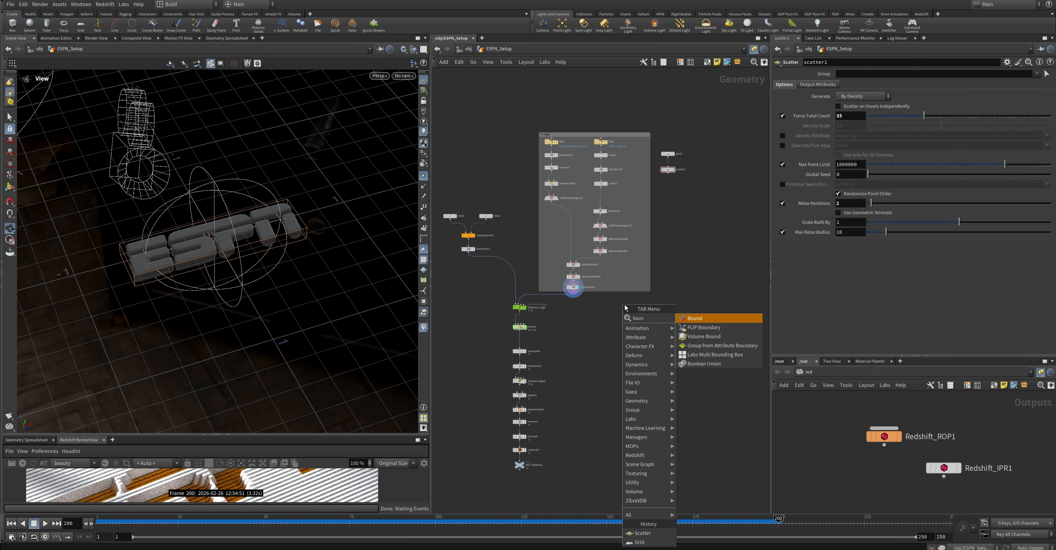
pyautogui.press('Tab')
pyautogui.write('box')
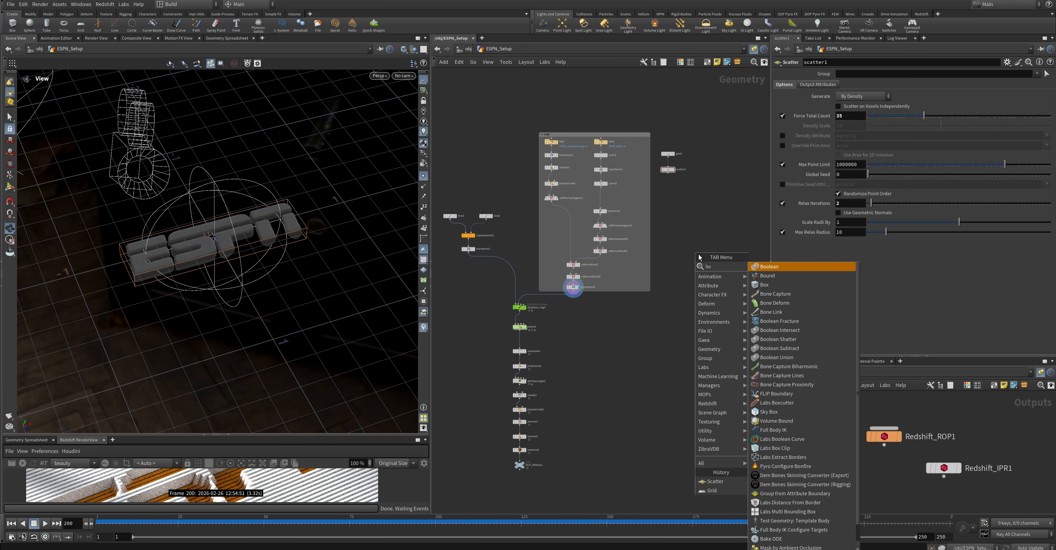
pyautogui.press('Return')
pyautogui.click(582, 318)
pyautogui.moveTo(574, 292); pyautogui.dragTo(688, 190)
# Add a Group node with the scattered points and the box as its inputs, and display it
pyautogui.click(589, 319)
pyautogui.press('Tab')
pyautogui.write('group')
pyautogui.press('Return')
pyautogui.click(691, 194)
pyautogui.press('Tab')
pyautogui.press('Escape')
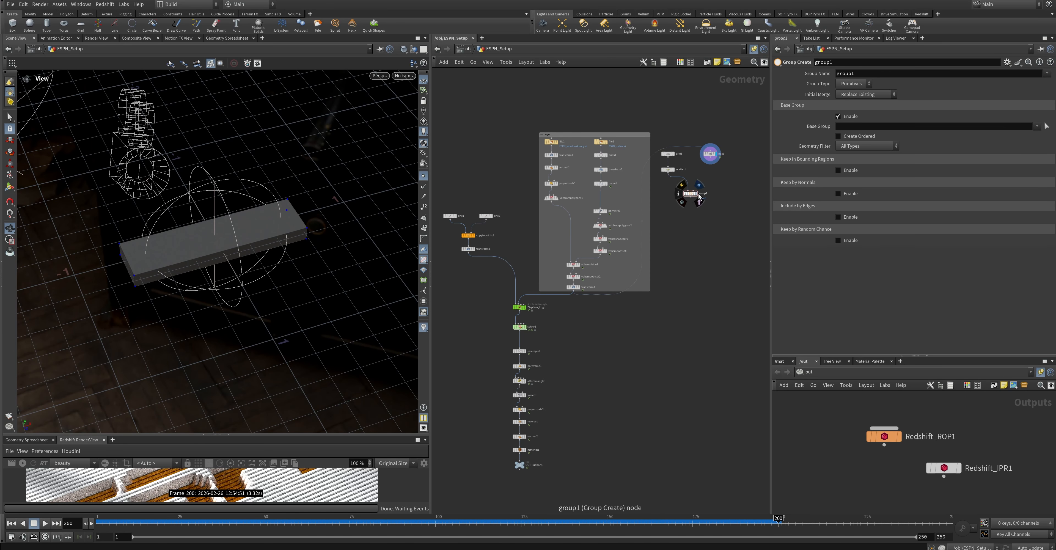
pyautogui.moveTo(710, 158); pyautogui.dragTo(693, 191)
pyautogui.click(697, 193)
# Keep points in a bounding region of type Bounding Object, set the group type to Points and name the group toKill
pyautogui.click(838, 170)
pyautogui.click(890, 180)
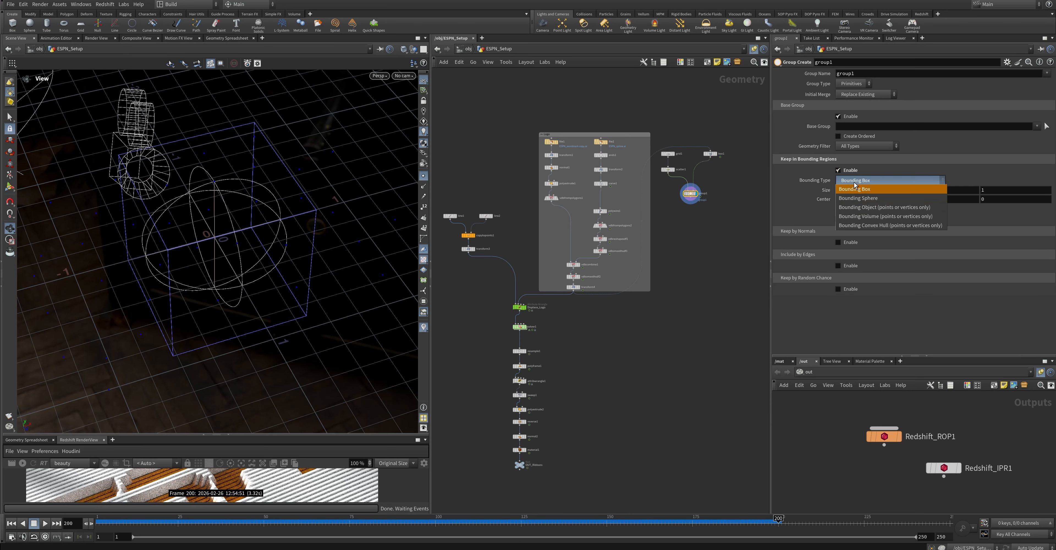
pyautogui.click(881, 207)
pyautogui.click(852, 83)
pyautogui.click(851, 103)
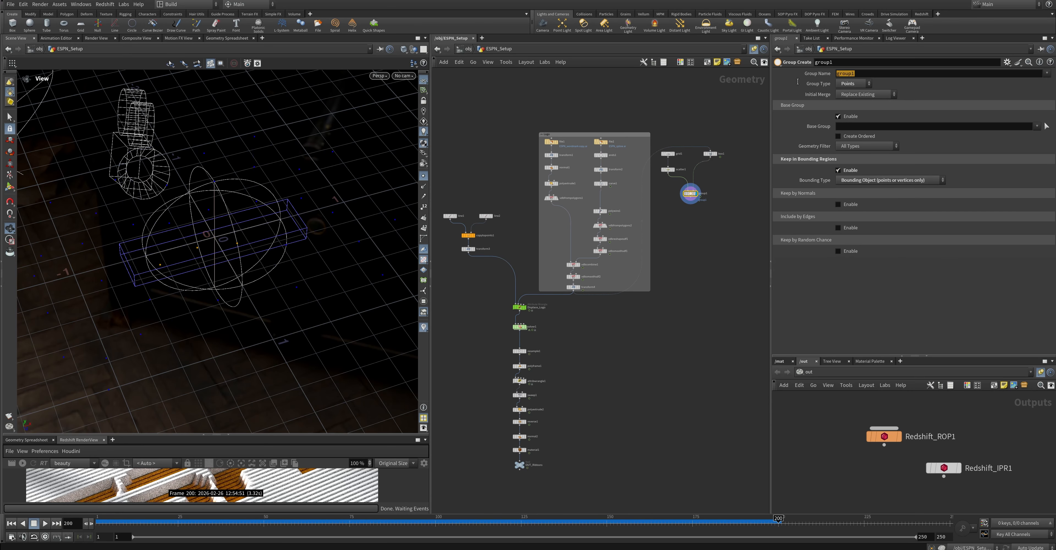
pyautogui.write('toKill')
pyautogui.press('Return')
pyautogui.press('Tab')
pyautogui.write('dele')
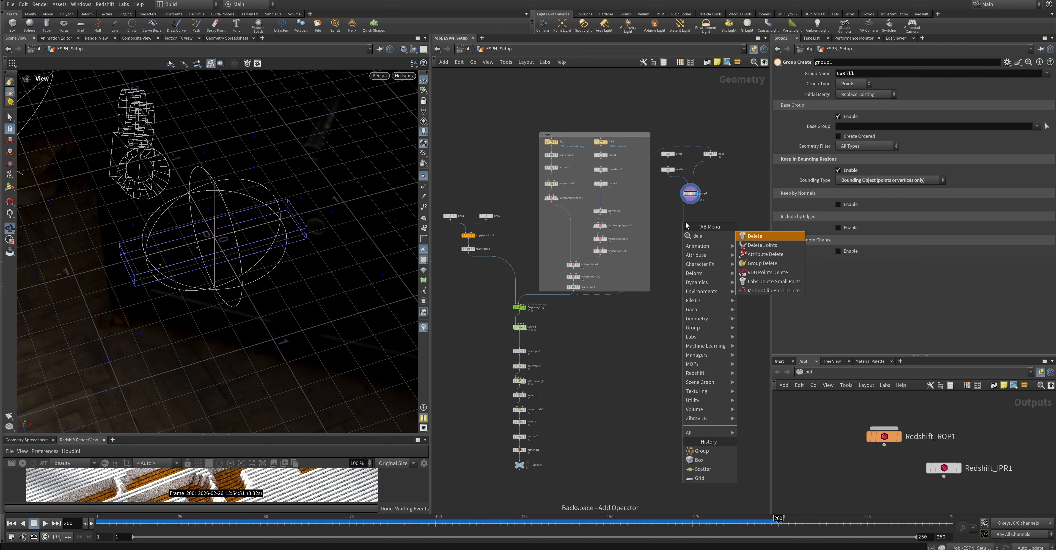
pyautogui.click(761, 235)
# Add a Blast node below the group node, set its group to toKill and display it
pyautogui.click(690, 197)
pyautogui.press('Tab')
pyautogui.write('bla')
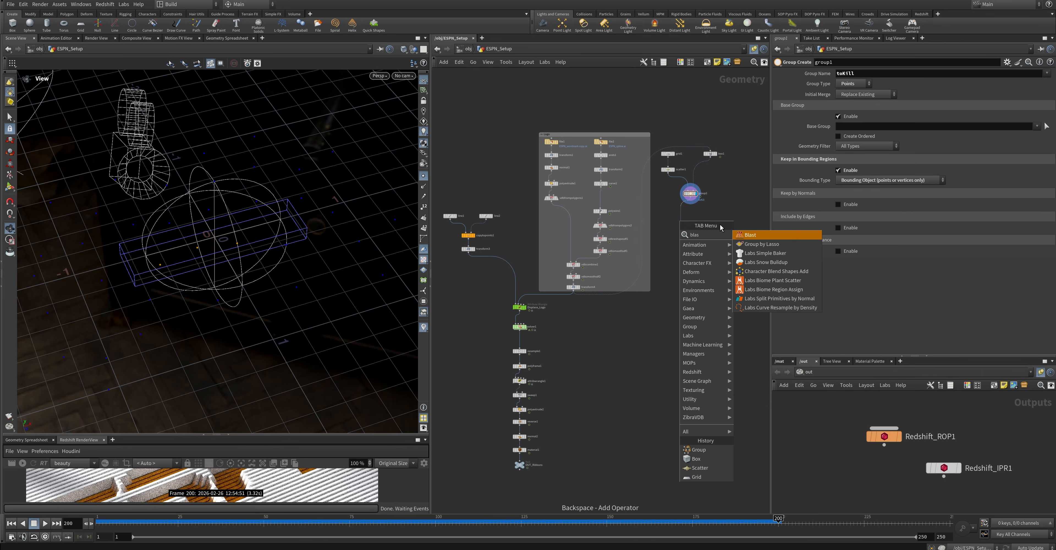
pyautogui.press('Return')
pyautogui.press('Return')
pyautogui.moveTo(683, 222); pyautogui.dragTo(691, 208)
pyautogui.click(1037, 74)
pyautogui.click(1041, 83)
pyautogui.click(696, 208)
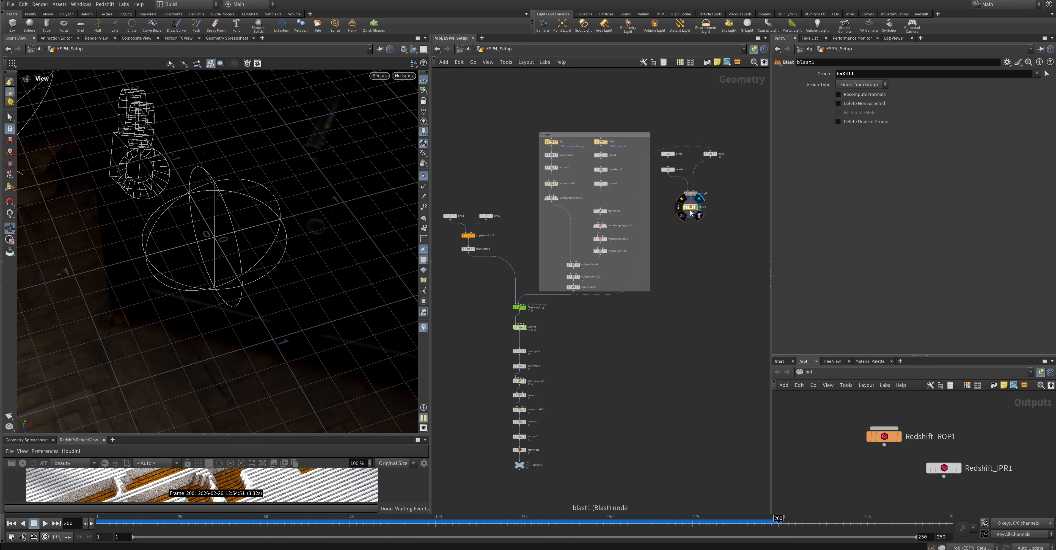
# Add an Attribute Noise node below the Blast node and display it
pyautogui.press('Tab')
pyautogui.write('attn')
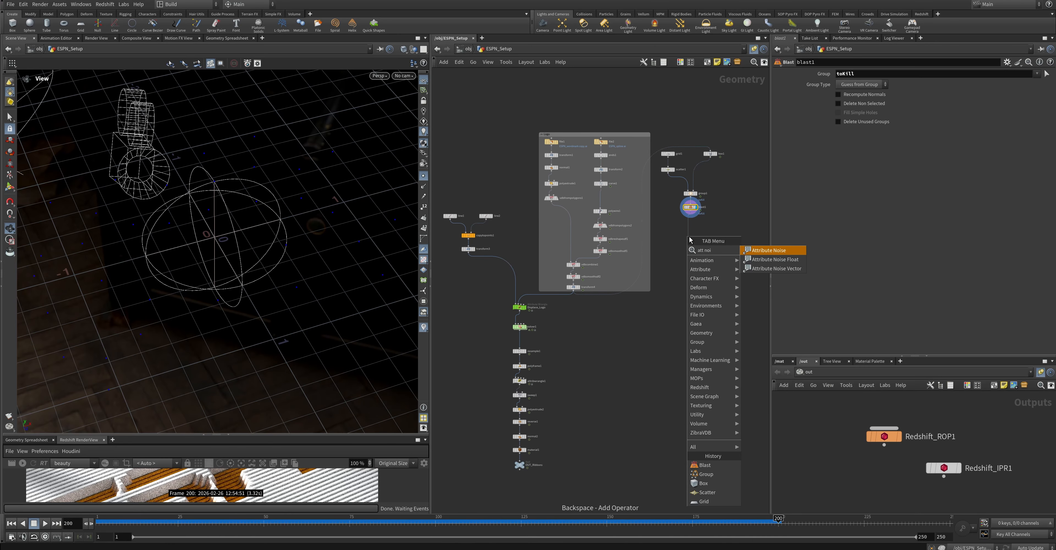
pyautogui.press('Return')
pyautogui.press('Return')
pyautogui.click(696, 230)
pyautogui.moveTo(689, 239); pyautogui.dragTo(691, 223)
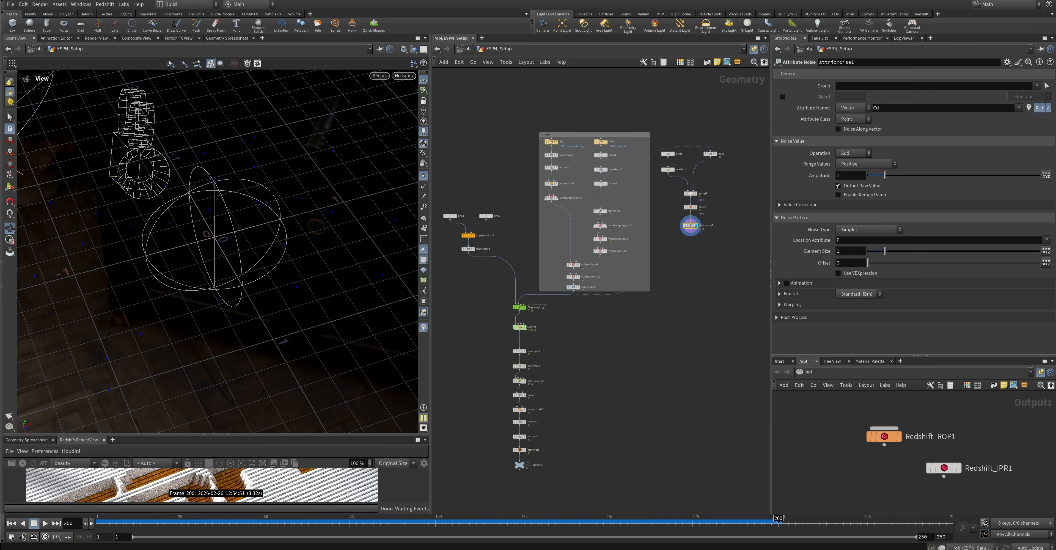
# Apply the noise to the vector attribute scale, with operation Set and range values Min/Max
pyautogui.doubleClick(876, 107)
pyautogui.write('scale')
pyautogui.press('Return')
pyautogui.click(853, 153)
pyautogui.click(850, 149)
pyautogui.click(865, 163)
pyautogui.click(850, 182)
# Set the scale noise's Min Value to -0.25 and reveal the per-axis scales for both the minimum and maximum values
pyautogui.doubleClick(841, 176)
pyautogui.write('-.25')
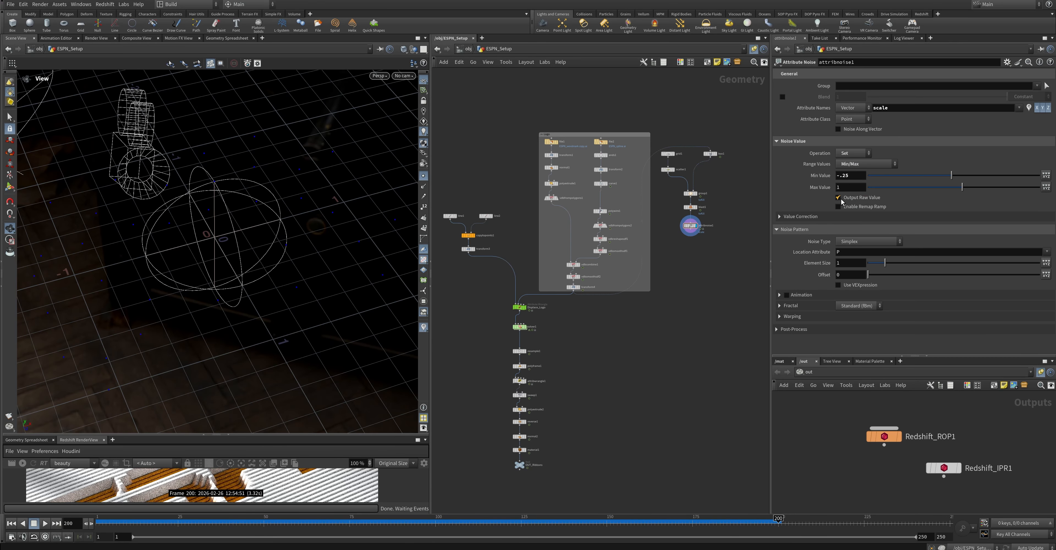
pyautogui.click(1045, 187)
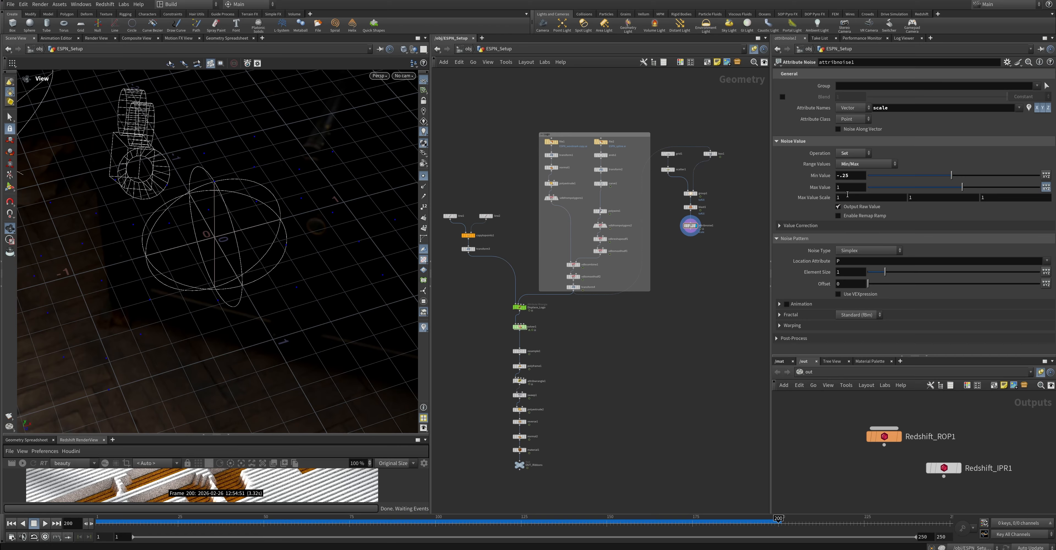
pyautogui.click(1046, 187)
pyautogui.click(1046, 175)
pyautogui.click(1046, 196)
# Set the scale noise's Min Value Scale to 0.5, 0.5 and 0.2
pyautogui.moveTo(916, 187); pyautogui.dragTo(891, 189)
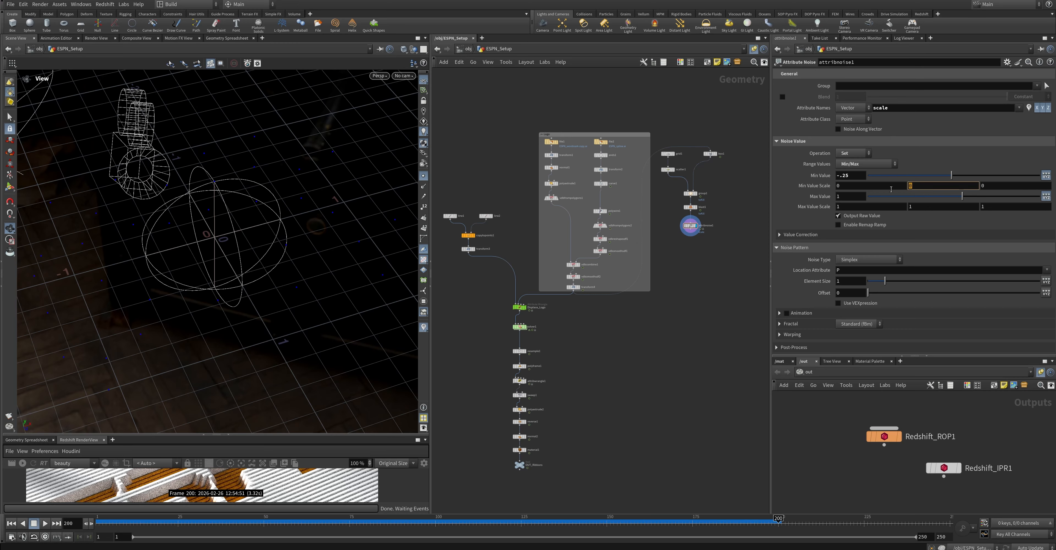
pyautogui.write('.5')
pyautogui.press('Return')
pyautogui.moveTo(989, 187); pyautogui.dragTo(938, 193)
pyautogui.write('.2')
pyautogui.press('Return')
pyautogui.moveTo(844, 187); pyautogui.dragTo(788, 192)
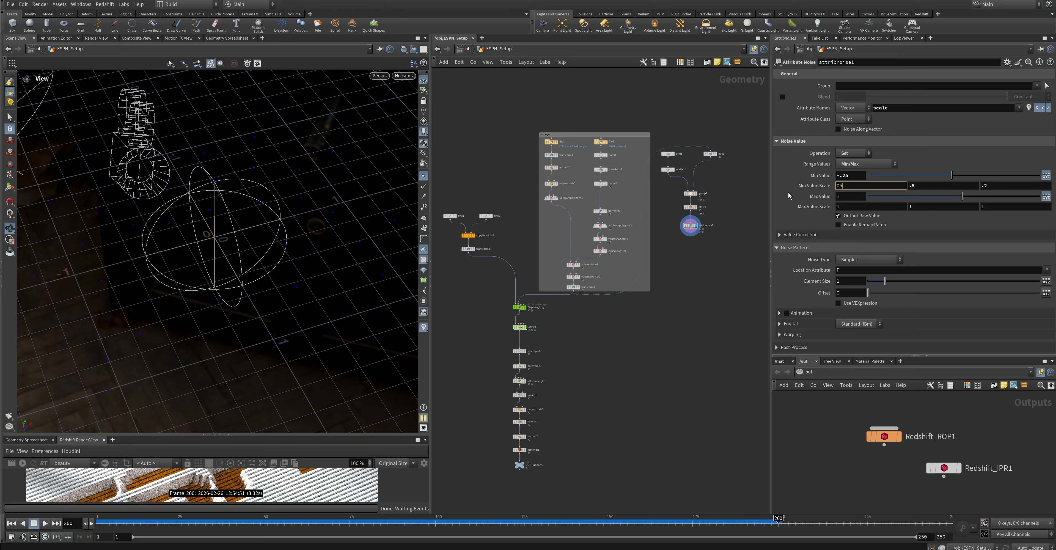
pyautogui.write('.5')
pyautogui.press('Return')
# Add a second Attribute Noise node below the scale noise, display it and apply it to the vector attribute P
pyautogui.click(690, 231)
pyautogui.press('Tab')
pyautogui.write('attribnoise')
pyautogui.press('Return')
pyautogui.click(690, 244)
pyautogui.click(696, 244)
pyautogui.moveTo(880, 108); pyautogui.dragTo(861, 109)
pyautogui.write('P')
pyautogui.press('Tab')
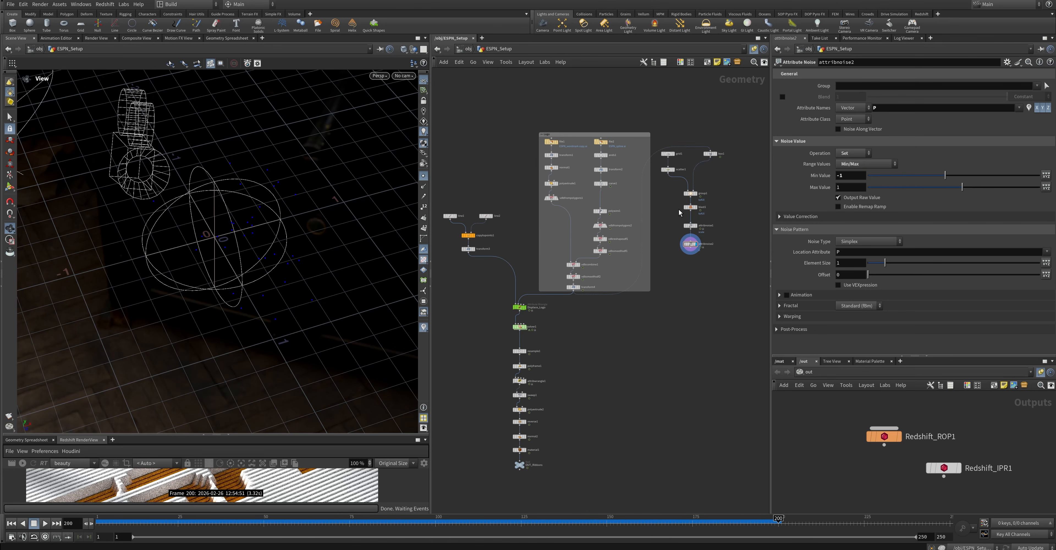
# Rename the position noise node as Animation
pyautogui.scroll(5, 708, 251)
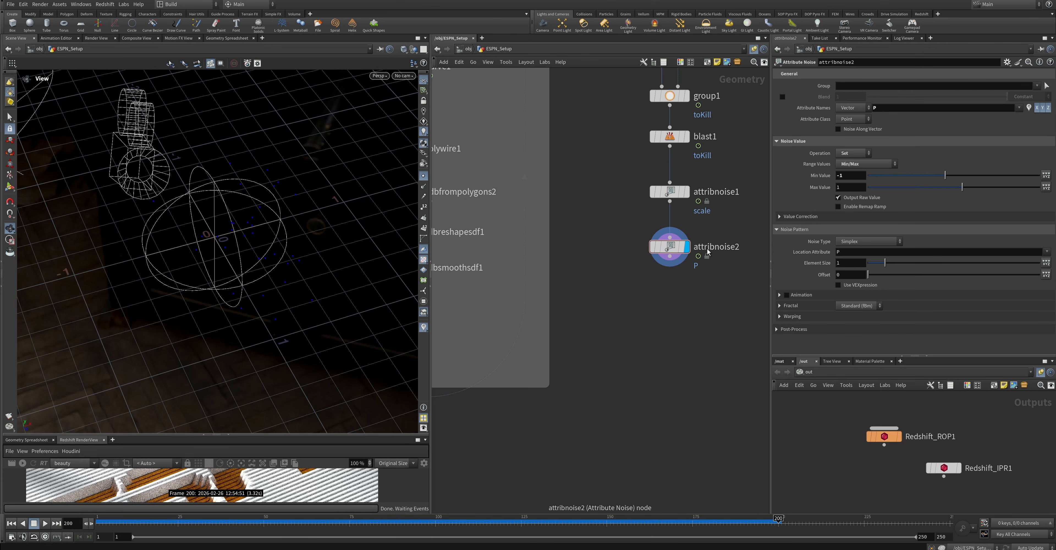
pyautogui.doubleClick(708, 248)
pyautogui.write('Animation')
pyautogui.press('Return')
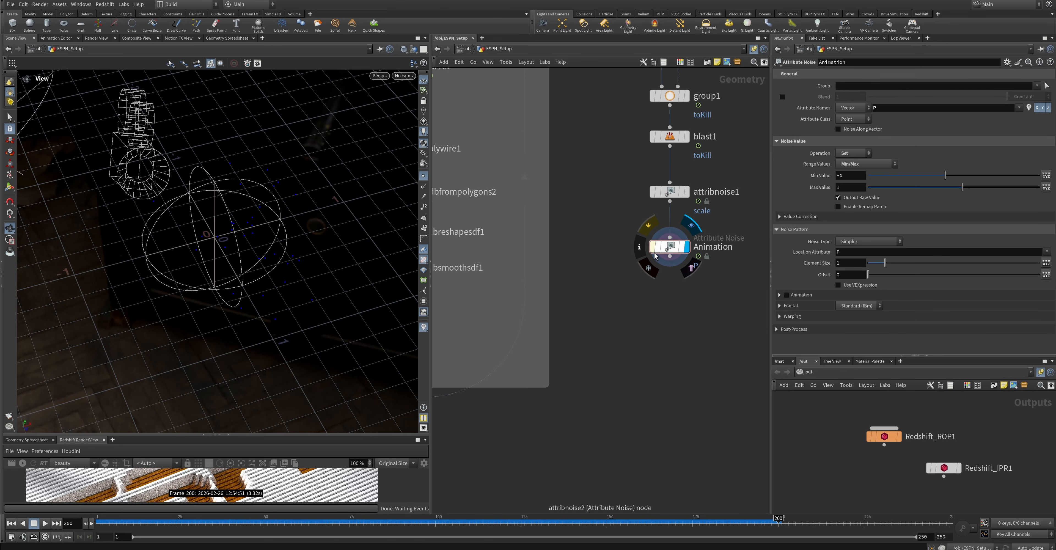
pyautogui.scroll(-3, 615, 266)
pyautogui.scroll(2, 614, 265)
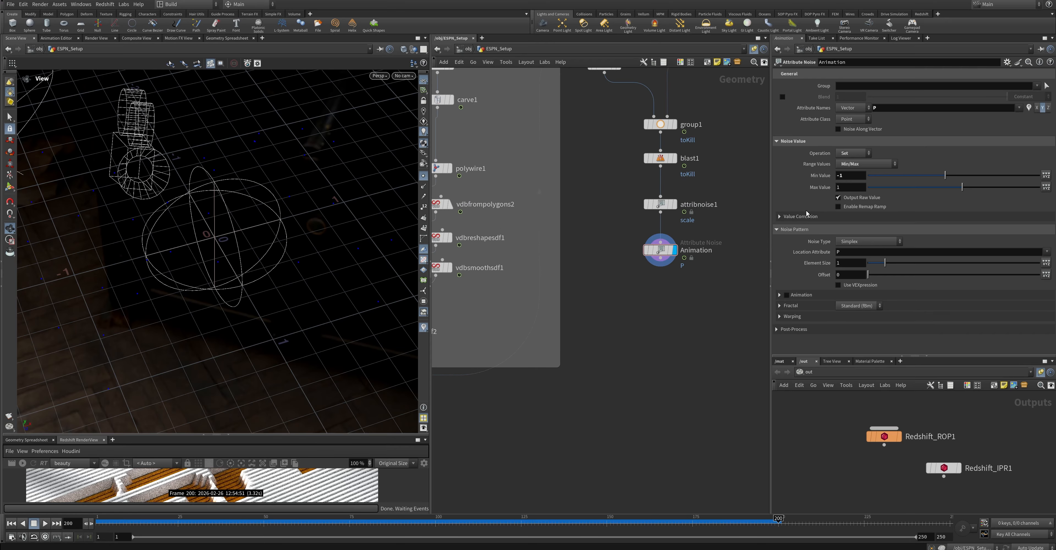
# Set the Animation noise's element size to 3.75 and offset to 17.71, adjust the affected P components, and enable noise animation
pyautogui.moveTo(884, 263); pyautogui.dragTo(930, 280)
pyautogui.click(1043, 108)
pyautogui.click(1048, 108)
pyautogui.click(1045, 109)
pyautogui.click(787, 294)
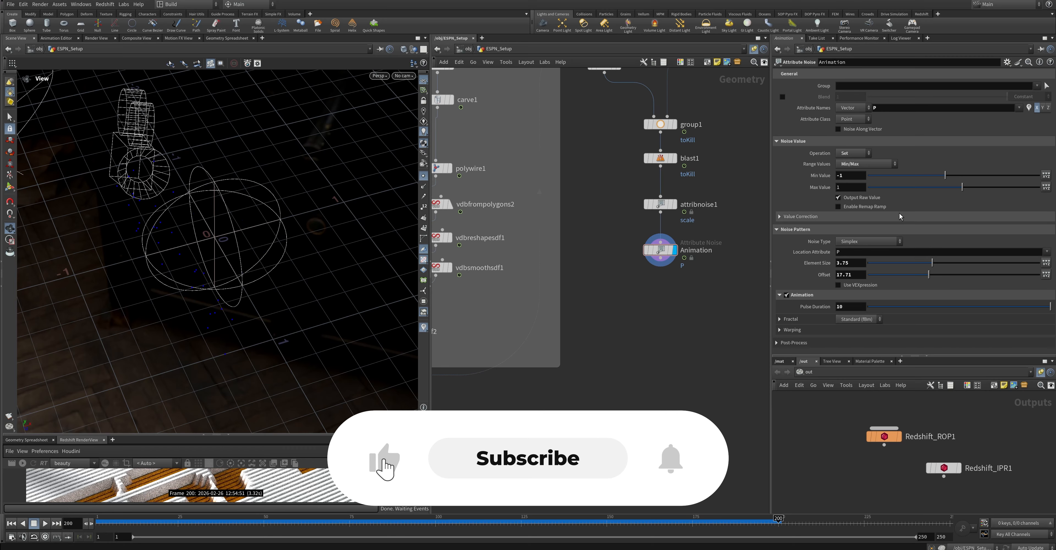
# Set the Animation noise to type Perlin with element size 0.1 and operation Multiply, and display the node
pyautogui.moveTo(932, 262); pyautogui.dragTo(792, 272)
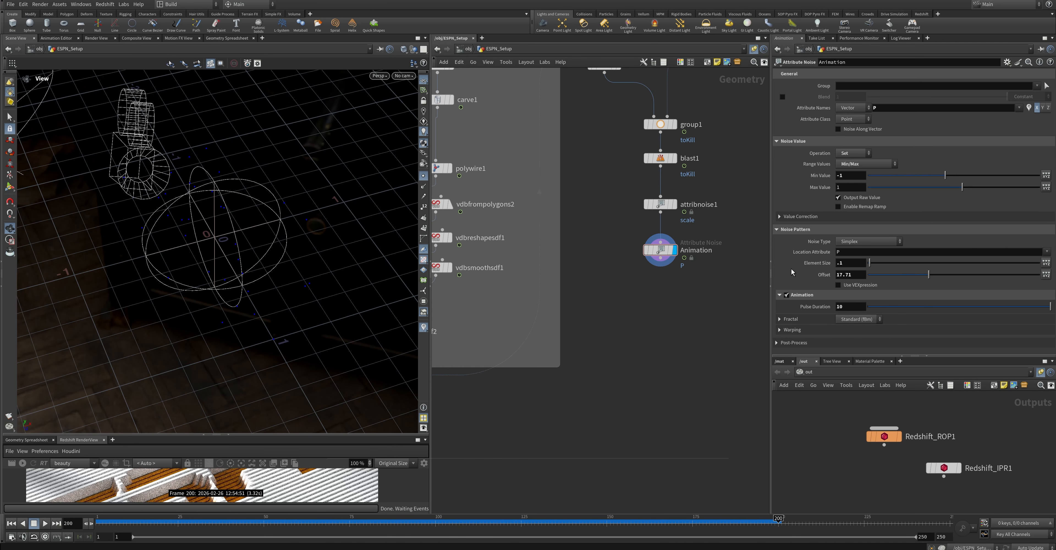
pyautogui.click(868, 241)
pyautogui.click(857, 236)
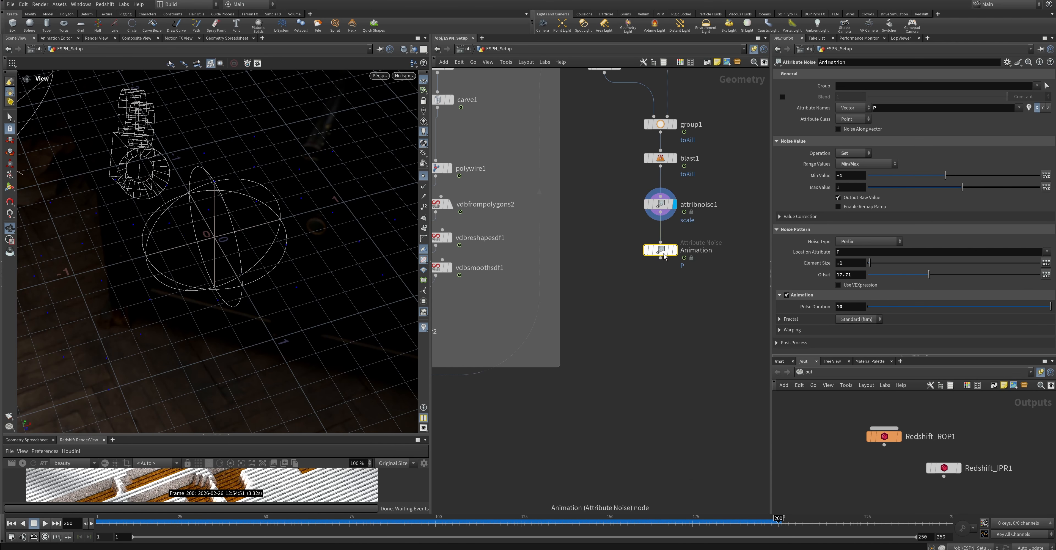
pyautogui.click(863, 153)
pyautogui.click(855, 190)
pyautogui.click(674, 250)
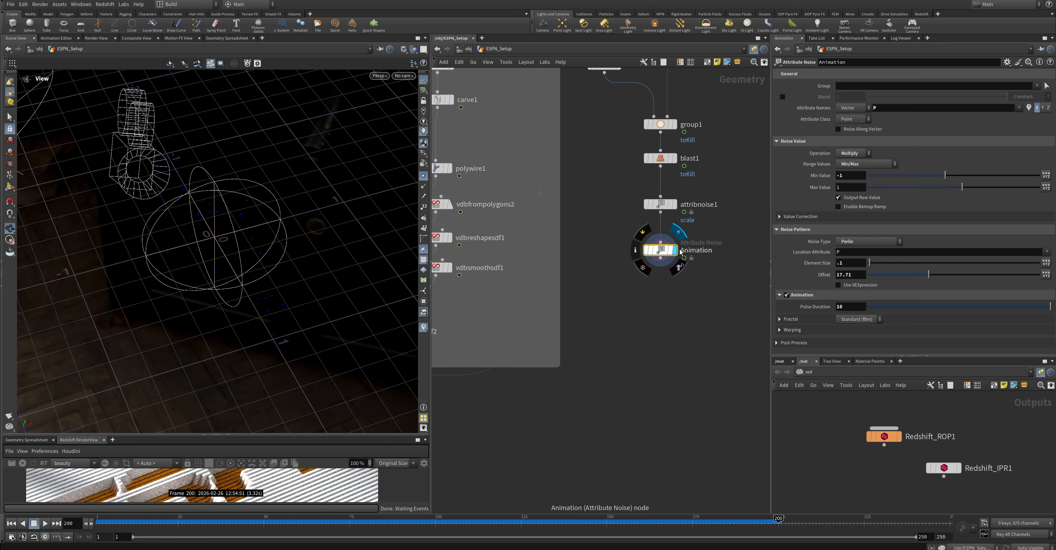
# Compare against the scale noise node, set the Animation noise's element size to 5 and scrub the timeline to preview the motion
pyautogui.click(660, 204)
pyautogui.click(660, 245)
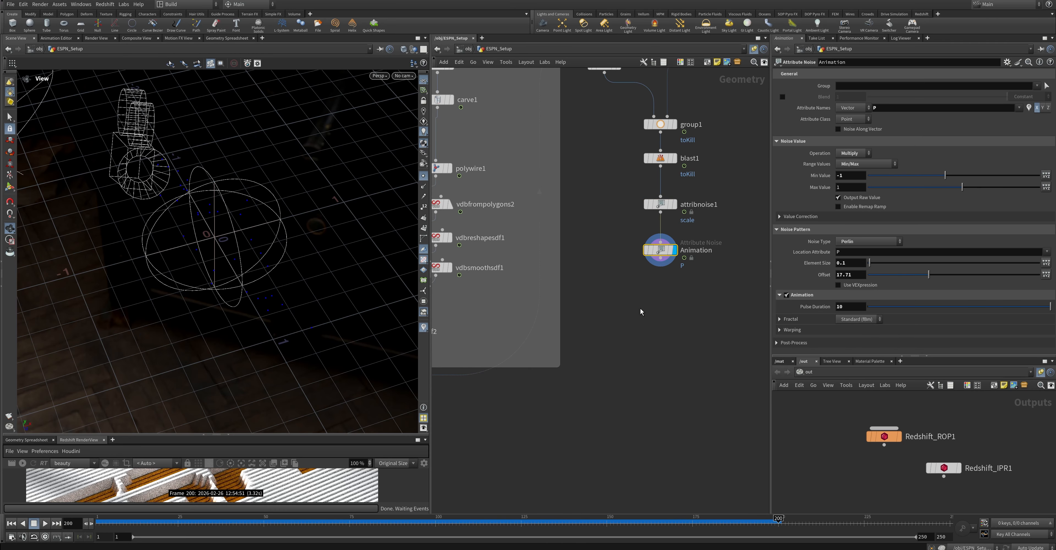
pyautogui.doubleClick(851, 262)
pyautogui.write('5')
pyautogui.press('Return')
pyautogui.moveTo(600, 518); pyautogui.dragTo(776, 517)
pyautogui.moveTo(651, 325); pyautogui.dragTo(662, 306, button='middle')
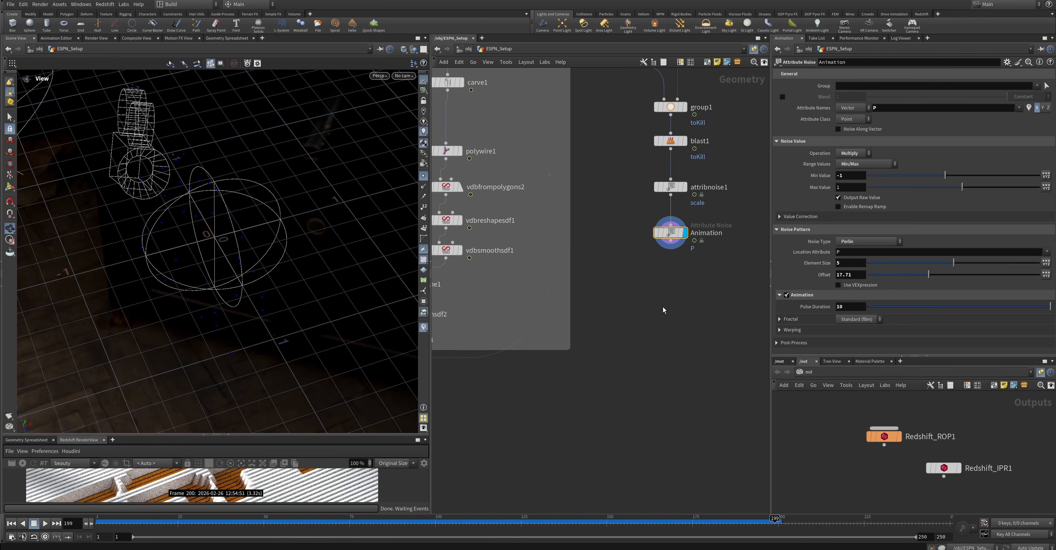
# Add a Copy to Points node below the Animation node
pyautogui.press('Tab')
pyautogui.write('copy to')
pyautogui.click(722, 297)
pyautogui.click(646, 275)
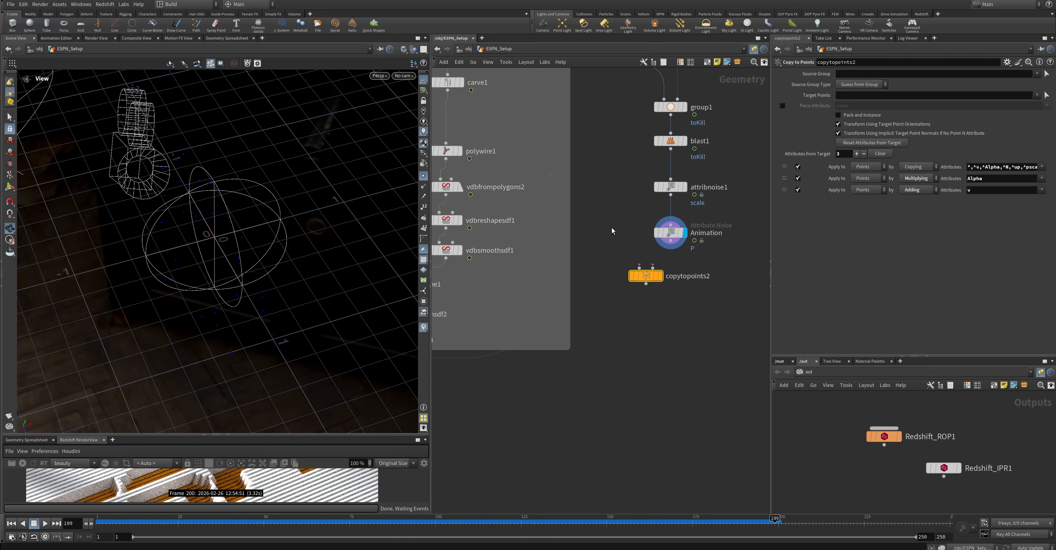
# Add a Box, wire it as the copy source with the Animation node as target points, and display the Copy to Points node
pyautogui.press('Tab')
pyautogui.write('box')
pyautogui.press('Return')
pyautogui.click(606, 232)
pyautogui.moveTo(606, 241); pyautogui.dragTo(639, 268)
pyautogui.moveTo(653, 268); pyautogui.dragTo(674, 242)
pyautogui.click(660, 276)
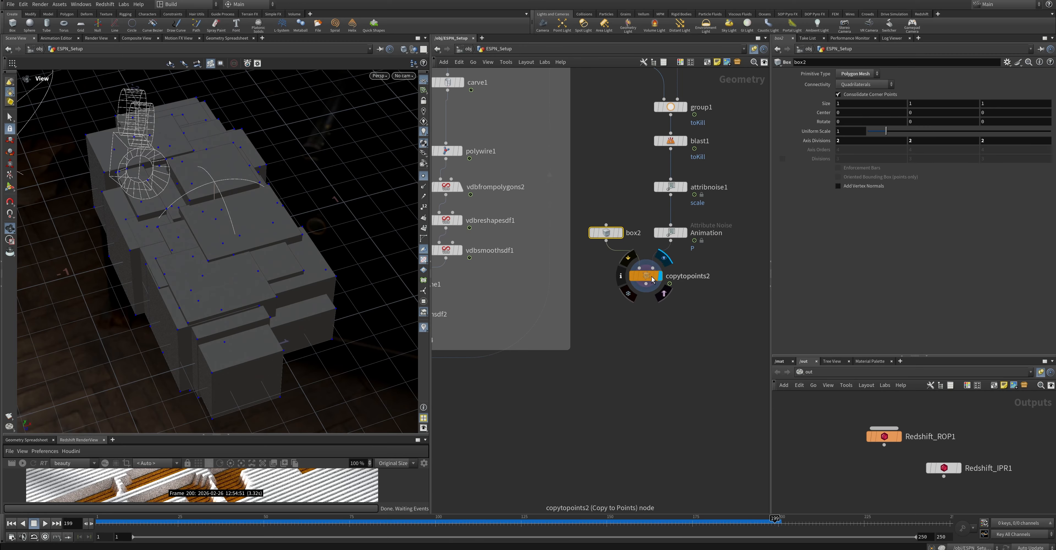
# Set the copied box's size to 0.5, 0.25 and 0.25
pyautogui.moveTo(815, 105); pyautogui.dragTo(718, 131, button='middle')
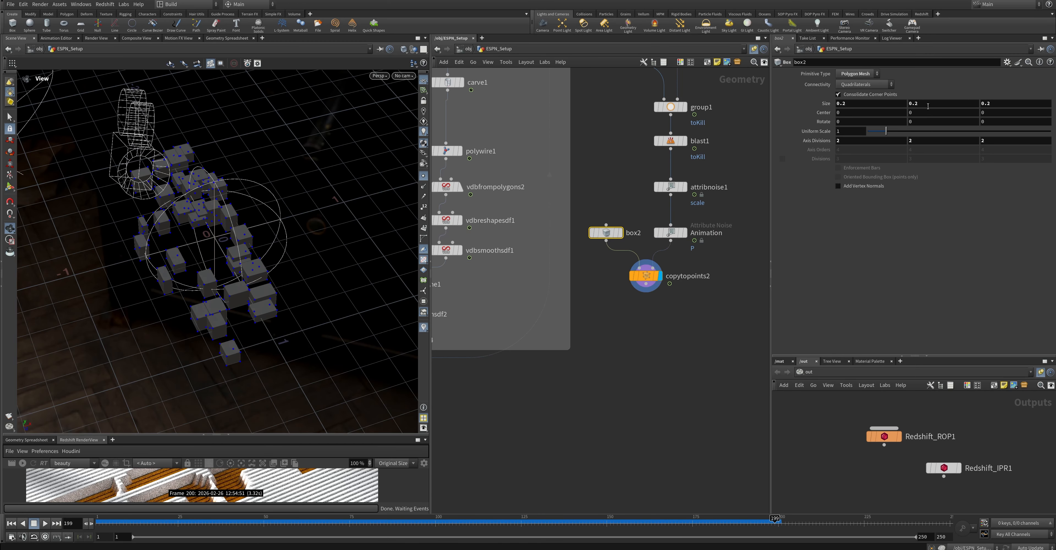
pyautogui.moveTo(854, 104); pyautogui.dragTo(778, 102)
pyautogui.write('3.')
pyautogui.press('BackSpace')
pyautogui.press('BackSpace')
pyautogui.write('.5')
pyautogui.press('Return')
pyautogui.click(928, 105)
pyautogui.write('5')
pyautogui.press('Return')
pyautogui.click(1010, 105)
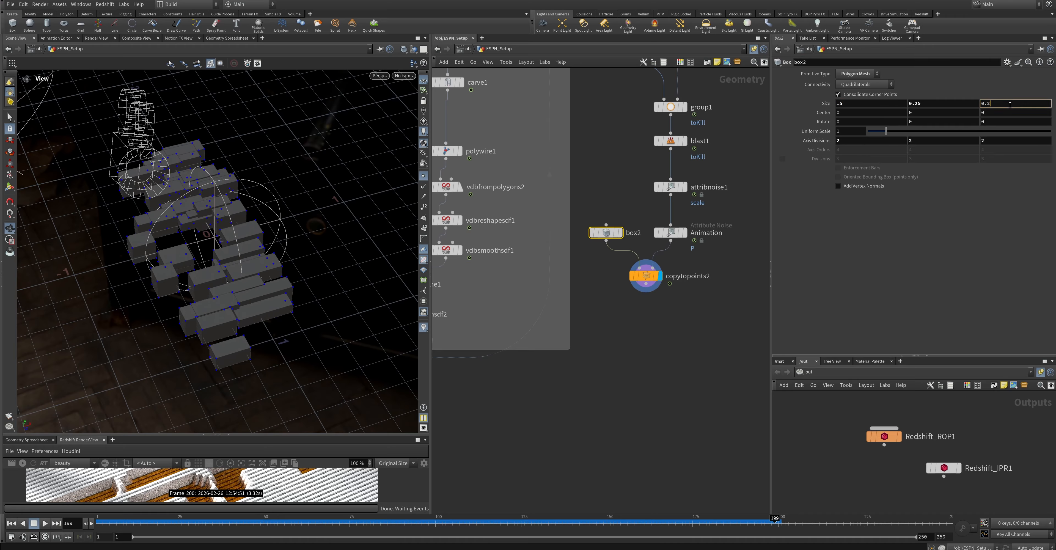
pyautogui.write('5')
pyautogui.press('Return')
# Set the scale noise's offset to 5.05 and bypass the Animation node
pyautogui.click(670, 187)
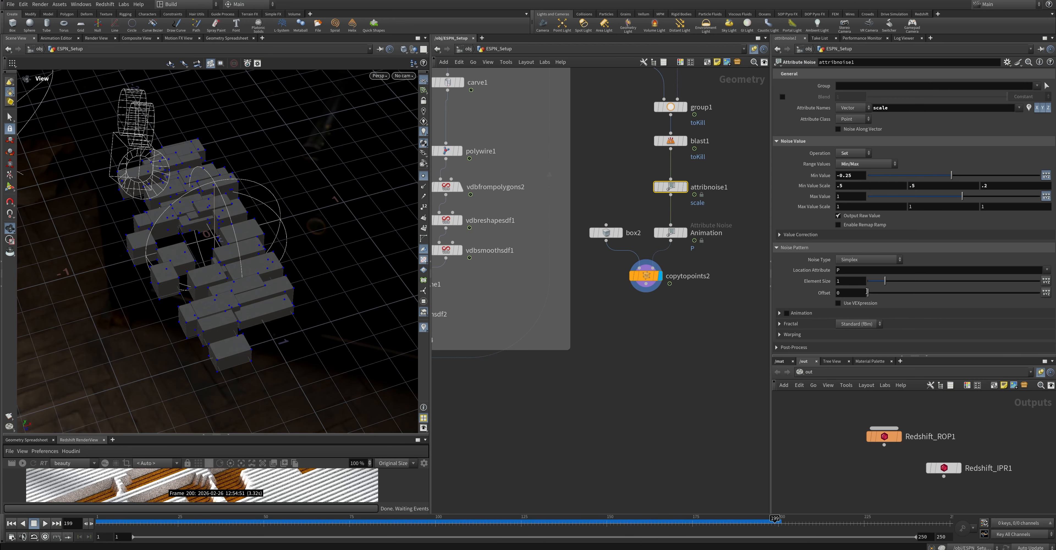
pyautogui.moveTo(867, 292); pyautogui.dragTo(885, 292)
pyautogui.click(656, 233)
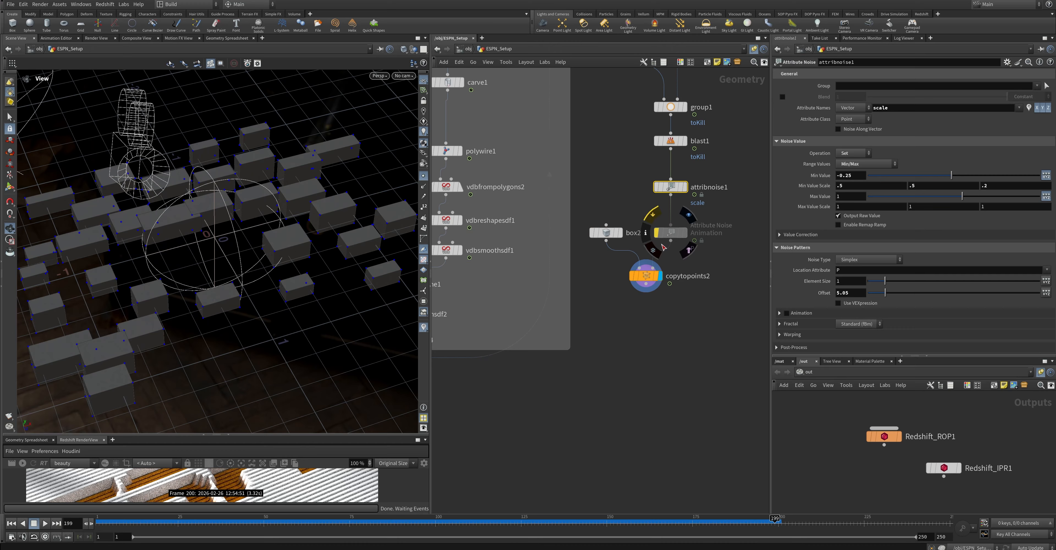
# Reduce the copied box's size slightly
pyautogui.click(688, 327)
pyautogui.moveTo(689, 328); pyautogui.dragTo(761, 313, button='middle')
pyautogui.click(679, 218)
pyautogui.moveTo(820, 103); pyautogui.dragTo(779, 129, button='middle')
# Make room below the Displace_Logo wrangle and insert a duplicate of it above the solver
pyautogui.moveTo(707, 325); pyautogui.dragTo(722, 289, button='middle')
pyautogui.scroll(-3, 669, 337)
pyautogui.moveTo(515, 339); pyautogui.dragTo(515, 359)
# Feed the duplicated wrangle's second input from a new VDB from Polygons node placed below the Copy to Points node
pyautogui.keyDown('alt'); pyautogui.moveTo(515, 312); pyautogui.dragTo(735, 289); pyautogui.keyUp('alt')
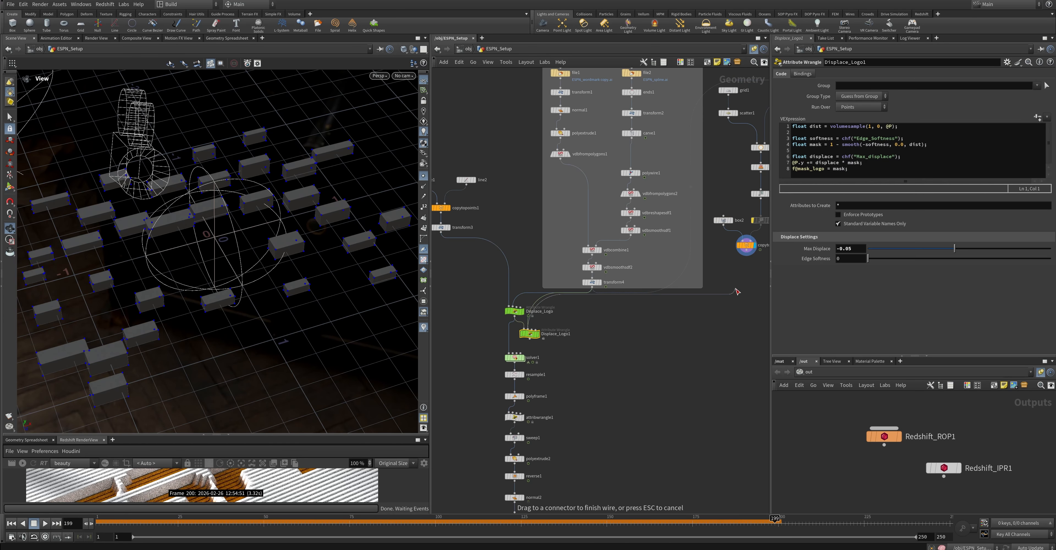
pyautogui.click(736, 291)
pyautogui.write('vdb from')
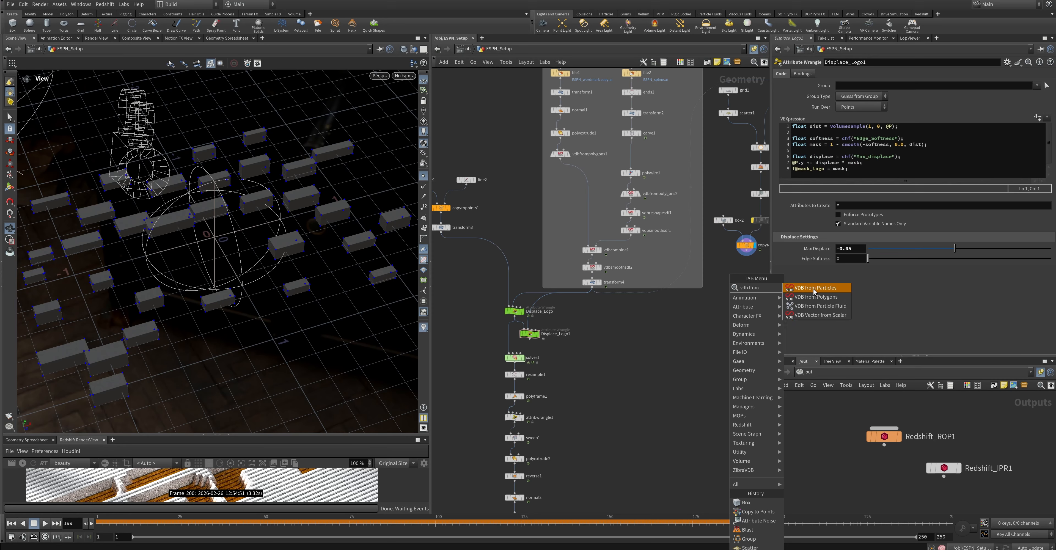
pyautogui.click(815, 296)
pyautogui.click(718, 297)
# Rename the duplicated wrangle as Displace_Down
pyautogui.doubleClick(566, 334)
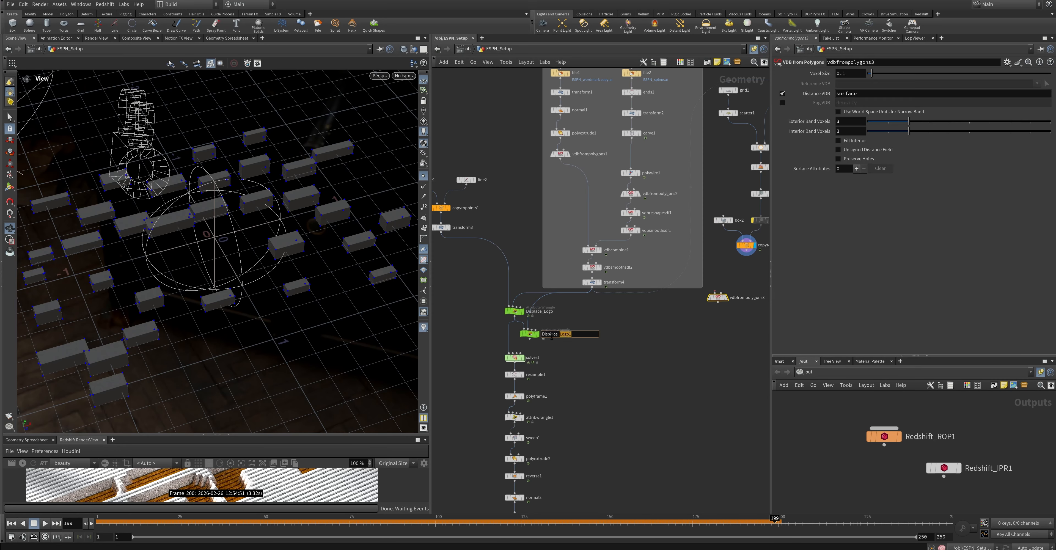
pyautogui.write('Down')
pyautogui.press('Return')
# Display the boxes' VDB, refine its voxel size to 0.05 and on to 0.005, and display Displace_Down
pyautogui.click(728, 307)
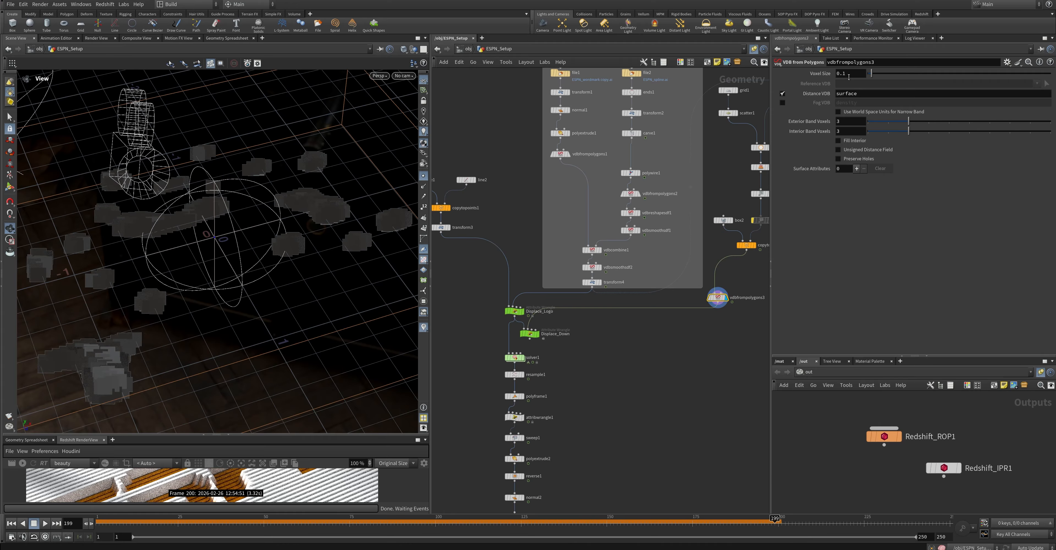
pyautogui.write('0.05')
pyautogui.press('Return')
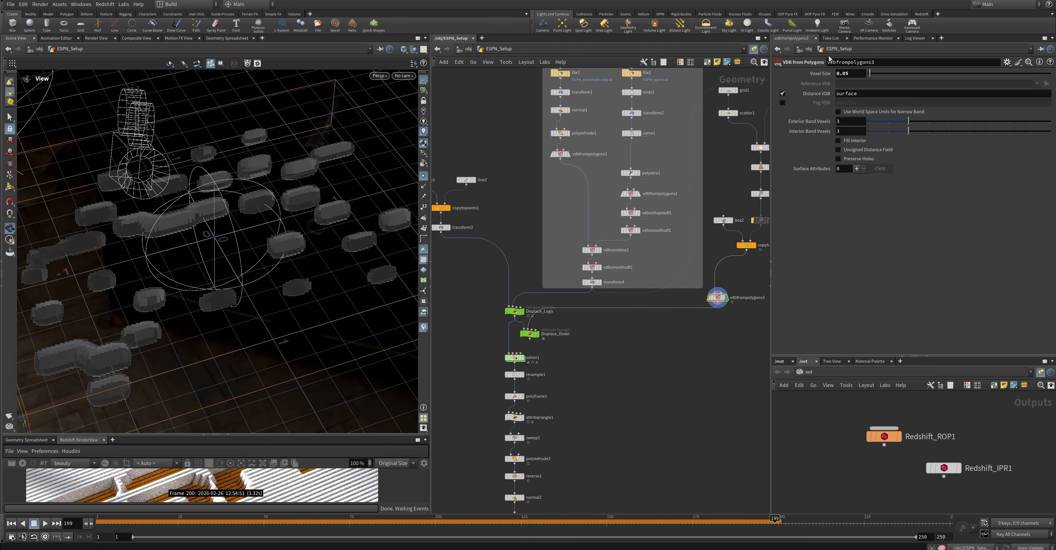
pyautogui.click(529, 330)
pyautogui.moveTo(287, 263); pyautogui.dragTo(337, 296)
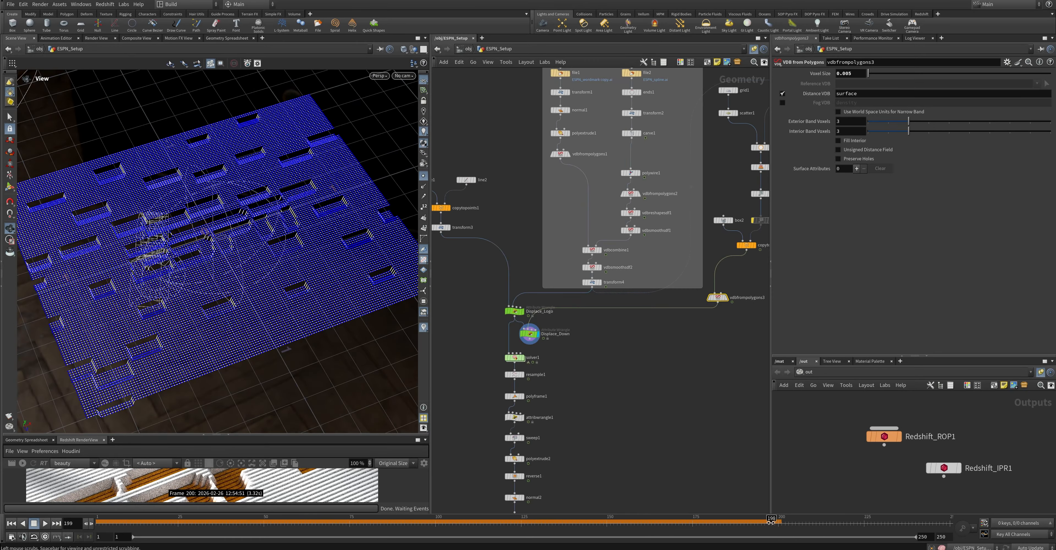
# Set Displace_Down's Max Displace to -0.025 and Edge Softness to 0.01
pyautogui.moveTo(611, 359); pyautogui.dragTo(548, 385, button='middle')
pyautogui.moveTo(623, 331); pyautogui.dragTo(631, 331)
pyautogui.click(437, 368)
pyautogui.moveTo(493, 397); pyautogui.dragTo(604, 364, button='middle')
pyautogui.press('BackSpace')
pyautogui.write('25')
pyautogui.press('Return')
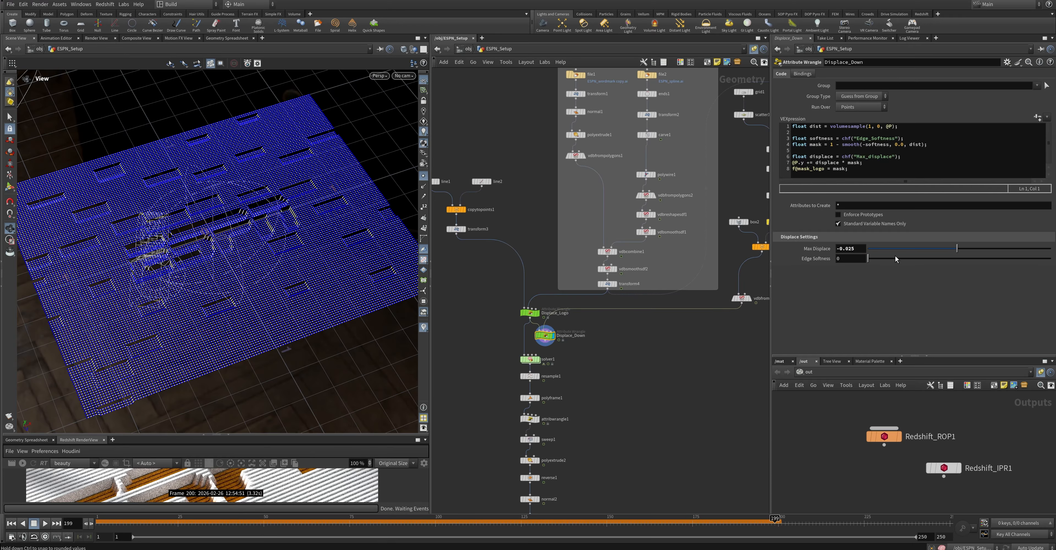
pyautogui.moveTo(869, 258); pyautogui.dragTo(871, 259)
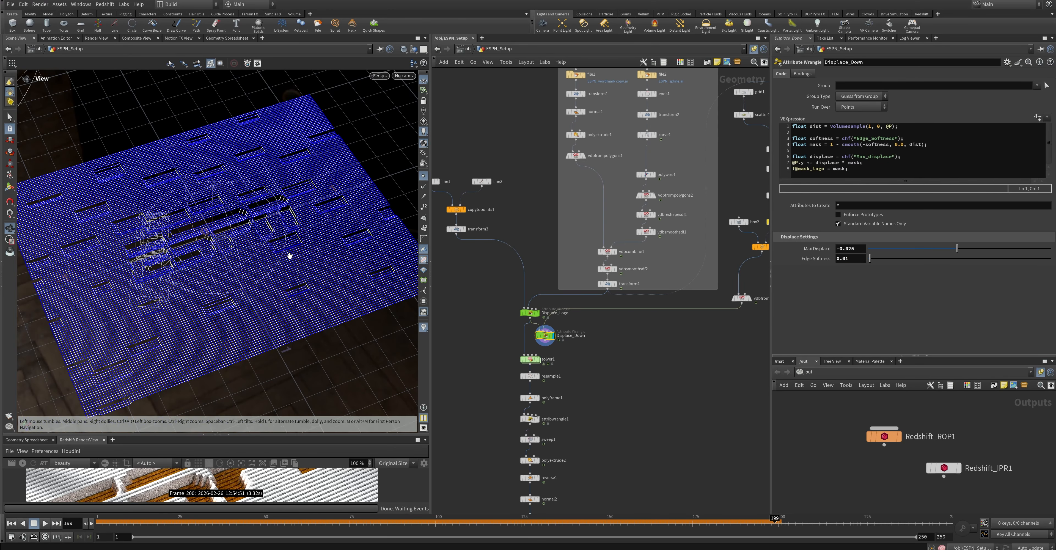
# Turn off the viewport's point display and display the box Copy to Points node
pyautogui.scroll(5, 290, 255)
pyautogui.click(424, 177)
pyautogui.moveTo(348, 237); pyautogui.dragTo(295, 250)
pyautogui.scroll(-2, 592, 360)
pyautogui.click(706, 270)
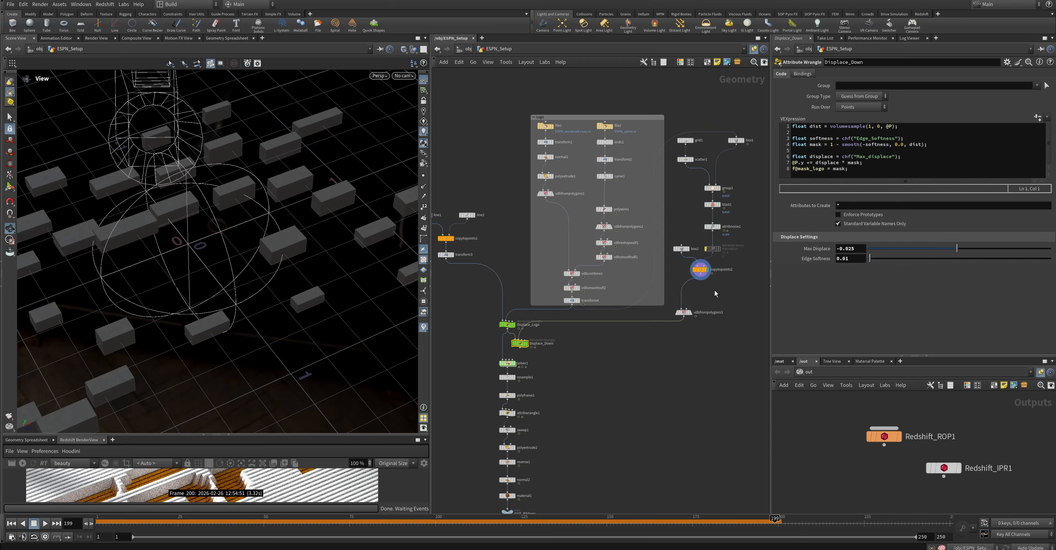
pyautogui.press('Tab')
pyautogui.write('groupex')
pyautogui.click(811, 302)
pyautogui.click(687, 290)
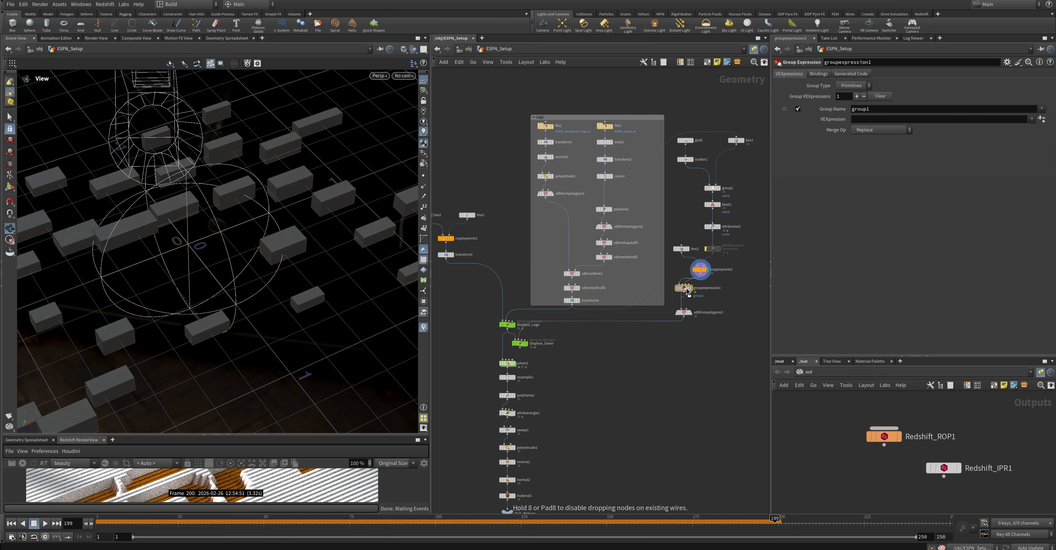
pyautogui.click(690, 288)
pyautogui.click(1032, 118)
pyautogui.click(996, 149)
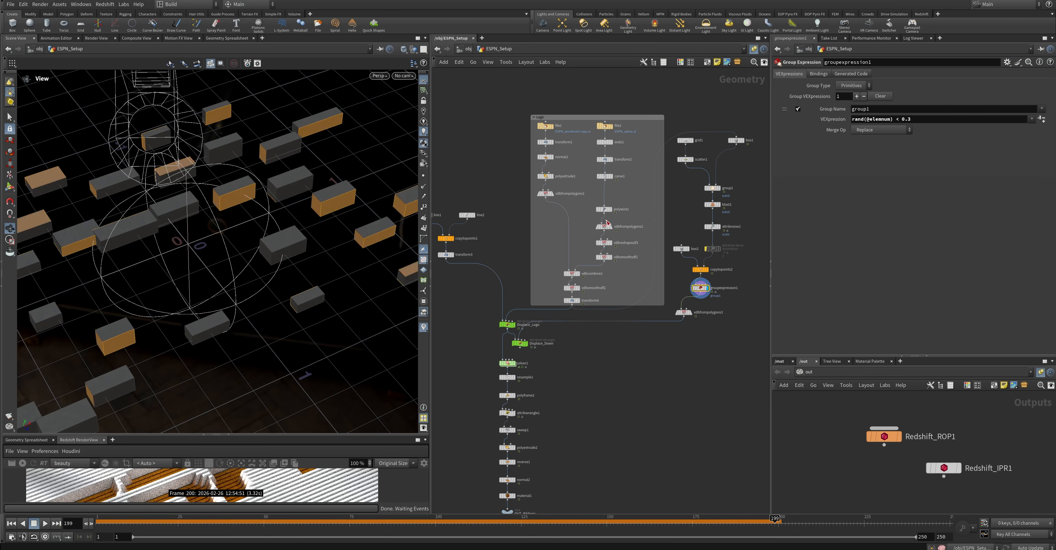
# Enable Pack and Instance on the box Copy to Points node and return to the Group Expression node
pyautogui.click(697, 269)
pyautogui.click(839, 114)
pyautogui.click(698, 288)
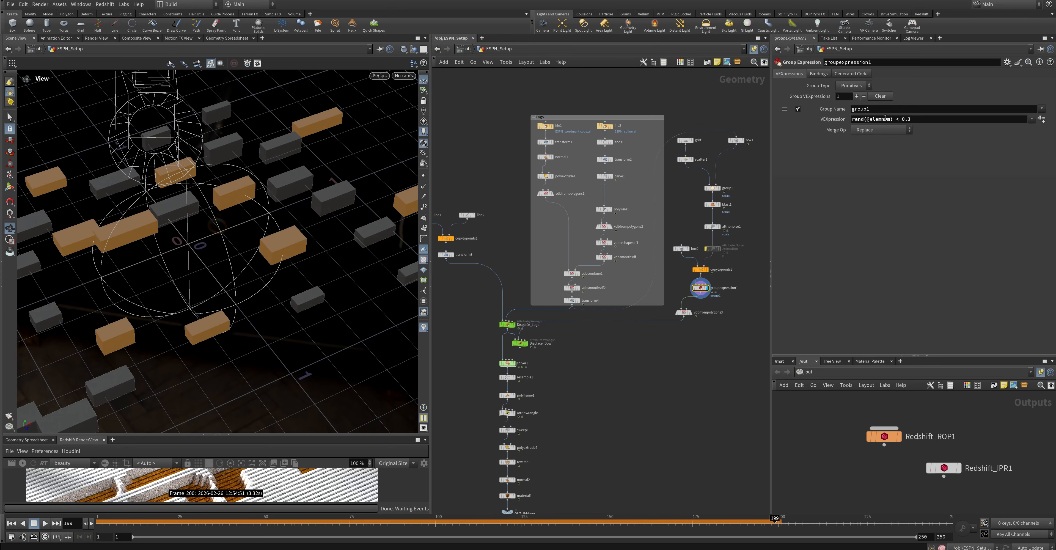
# Name the random primitive group Up
pyautogui.moveTo(873, 110); pyautogui.dragTo(804, 116)
pyautogui.write('Up')
pyautogui.press('Return')
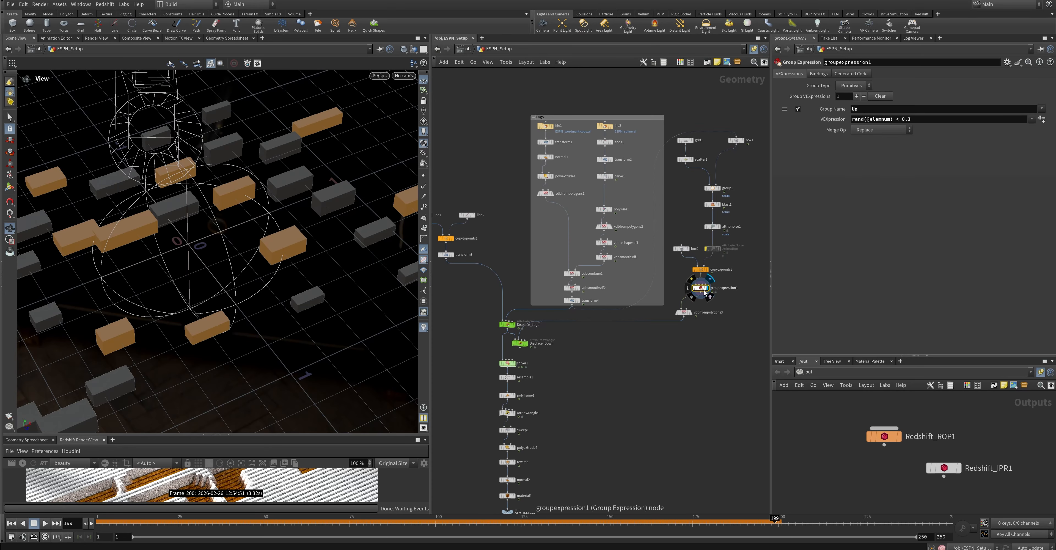
# Insert a Split node below the Group Expression node, splitting by the group Up
pyautogui.press('Tab')
pyautogui.write('split')
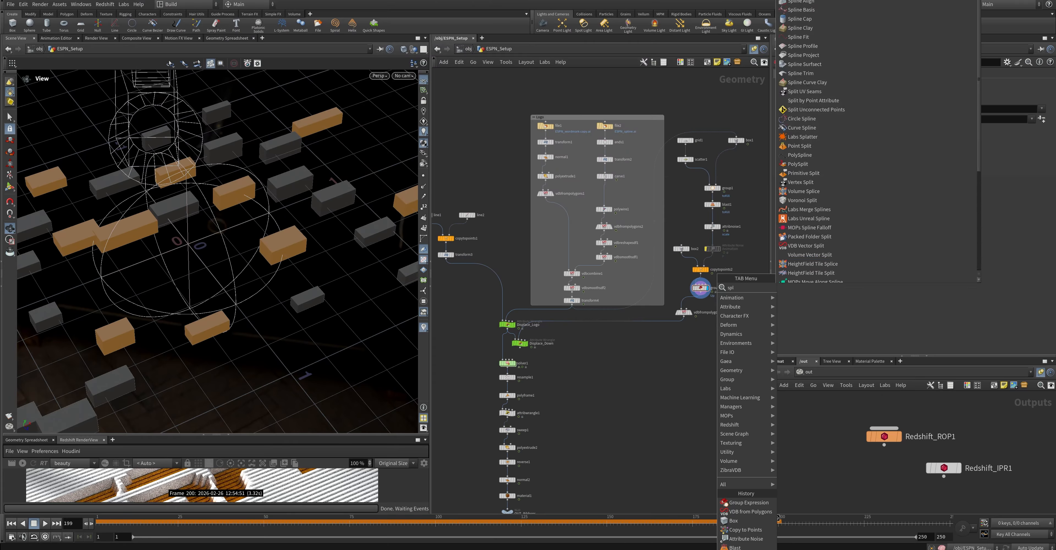
pyautogui.press('Return')
pyautogui.click(701, 309)
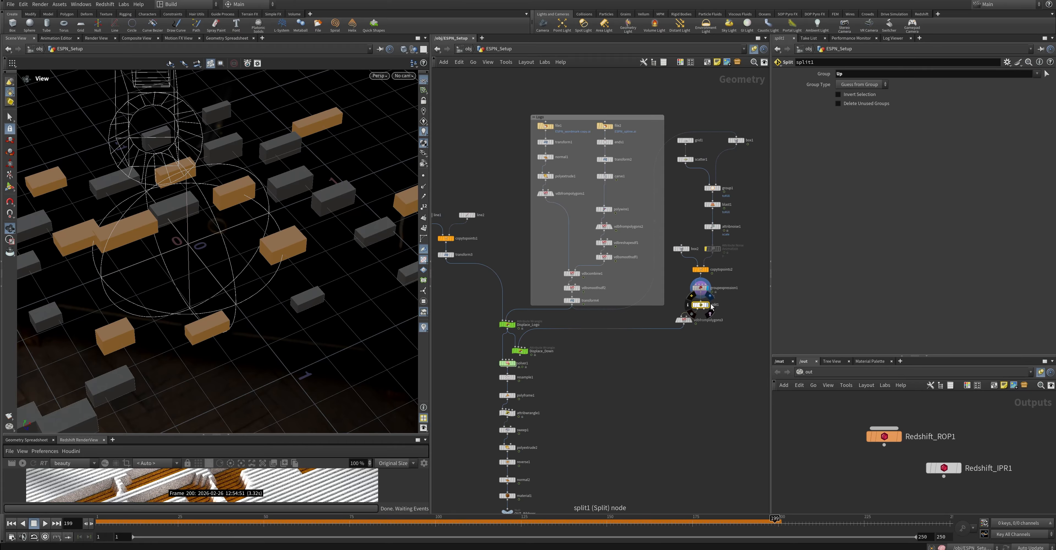
# Duplicate the Displace_Down wrangle, place the copy between Displace_Logo and Displace_Down, and rename it Displace_Up
pyautogui.click(526, 350)
pyautogui.moveTo(520, 352); pyautogui.dragTo(568, 464)
pyautogui.press('h')
pyautogui.moveTo(532, 330); pyautogui.dragTo(532, 373)
pyautogui.click(545, 333)
pyautogui.moveTo(540, 313)
pyautogui.mouseDown()
pyautogui.moveTo(556, 349)
pyautogui.moveTo(553, 318)
pyautogui.moveTo(542, 319)
pyautogui.mouseUp()
pyautogui.click(575, 350)
pyautogui.doubleClick(580, 349)
pyautogui.write('Up')
pyautogui.press('Return')
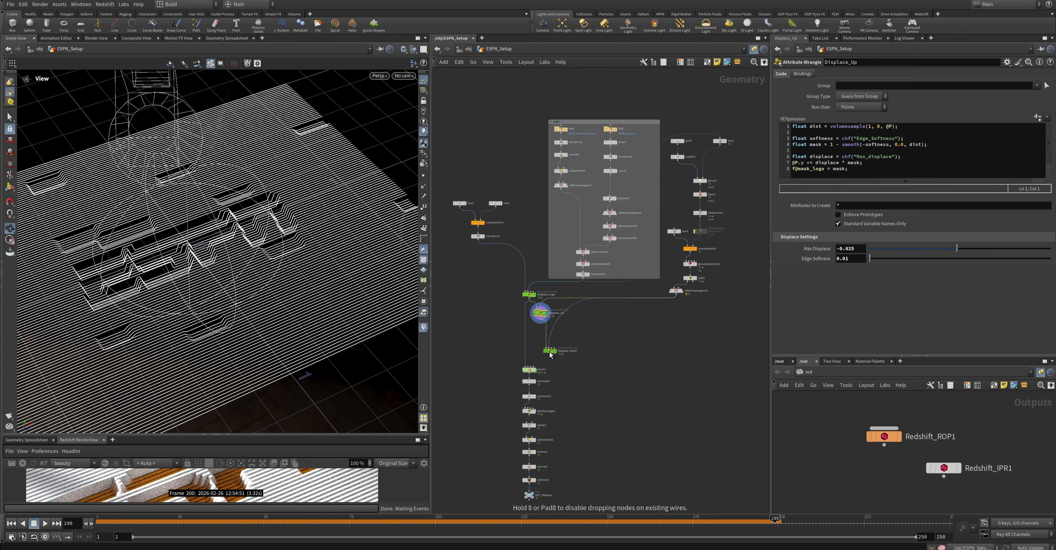
# Duplicate the boxes' VDB from Polygons node for the Split's other output and feed the separate VDBs to Displace_Up and Displace_Down
pyautogui.moveTo(550, 355); pyautogui.dragTo(547, 353)
pyautogui.scroll(2, 566, 336)
pyautogui.click(698, 283)
pyautogui.keyDown('alt'); pyautogui.moveTo(698, 284); pyautogui.dragTo(726, 294); pyautogui.keyUp('alt')
pyautogui.click(549, 352)
pyautogui.click(536, 309)
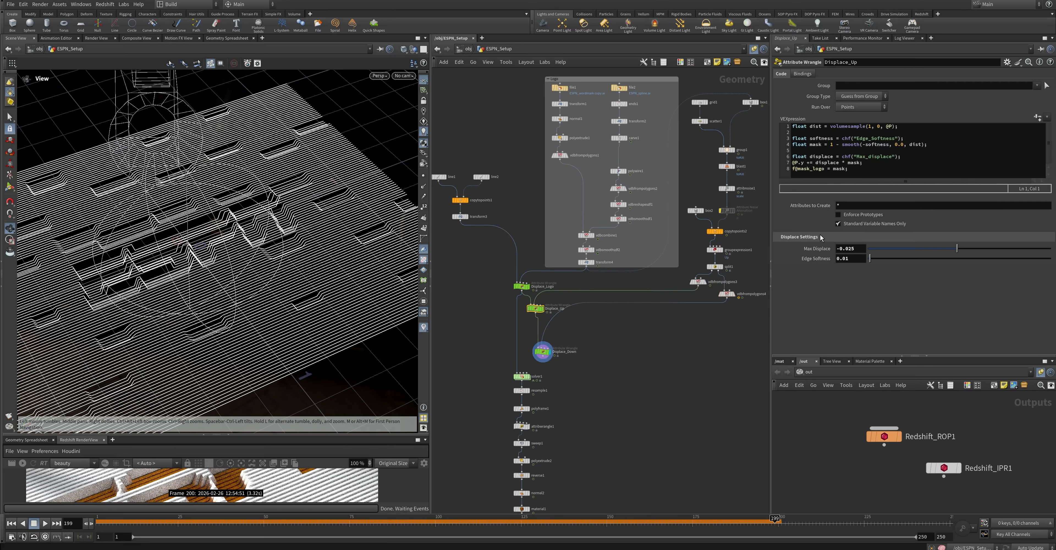
# Set Displace_Up's Max Displace to +0.025 and its Edge Softness to 0
pyautogui.click(838, 248)
pyautogui.press('Tab')
pyautogui.moveTo(389, 356); pyautogui.dragTo(377, 266)
pyautogui.write('0')
pyautogui.press('Return')
pyautogui.moveTo(262, 262); pyautogui.dragTo(243, 271)
# Align the Displace_Up, Displace_Down and solver nodes in one column and lay out the nodes down to OUT_Ribbons evenly
pyautogui.moveTo(543, 356); pyautogui.dragTo(517, 372)
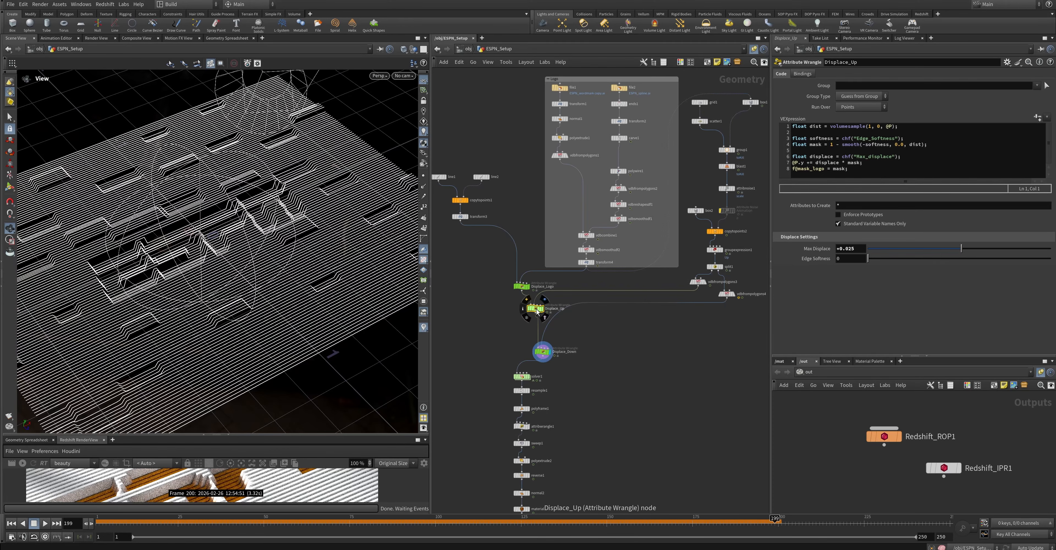
pyautogui.moveTo(535, 309); pyautogui.dragTo(522, 315)
pyautogui.moveTo(544, 353); pyautogui.dragTo(523, 341)
pyautogui.moveTo(521, 377); pyautogui.dragTo(521, 360)
pyautogui.moveTo(496, 388); pyautogui.dragTo(502, 340, button='middle')
pyautogui.moveTo(484, 322); pyautogui.dragTo(526, 463)
pyautogui.press('l')
pyautogui.click(528, 447)
pyautogui.press('Escape')
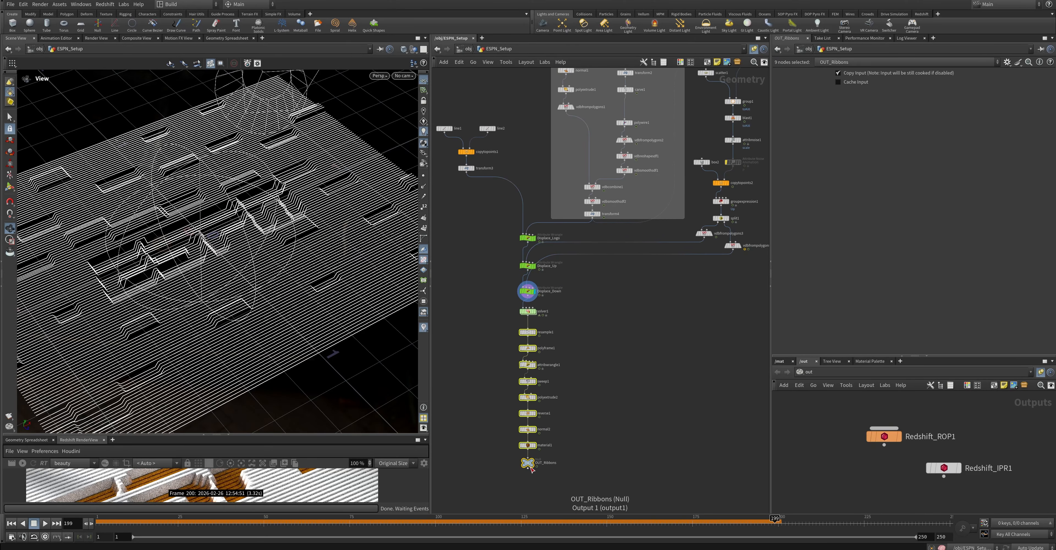
# Display the OUT_Ribbons output and examine the raised and lowered ribbon areas up close
pyautogui.click(533, 462)
pyautogui.click(527, 312)
pyautogui.scroll(3, 154, 219)
pyautogui.moveTo(154, 219); pyautogui.dragTo(223, 262, button='middle')
pyautogui.moveTo(222, 261); pyautogui.dragTo(221, 266)
pyautogui.scroll(3, 270, 285)
# Rename the mask attribute written in the Displace_Up code to mask_up
pyautogui.click(527, 266)
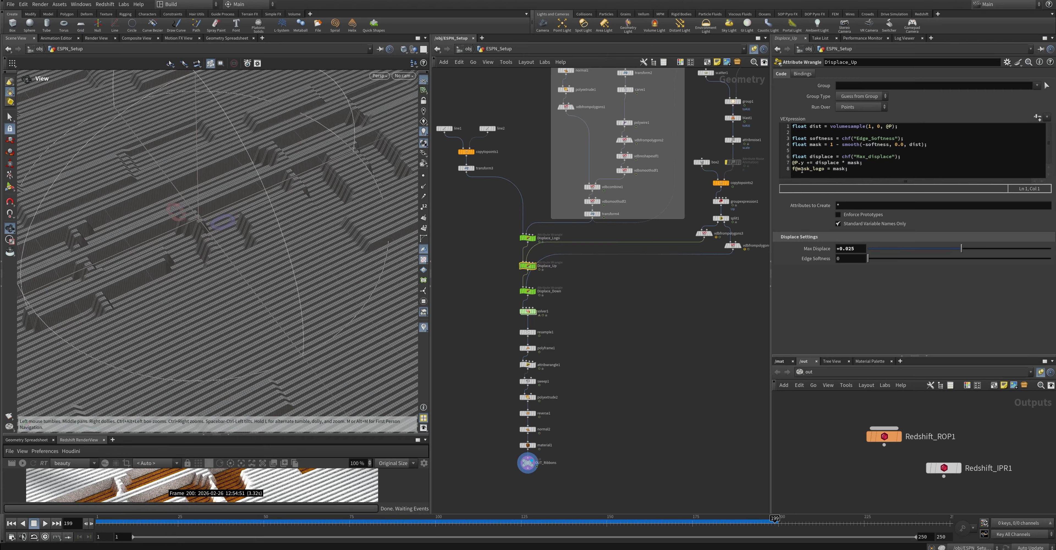
pyautogui.moveTo(813, 170); pyautogui.dragTo(822, 171)
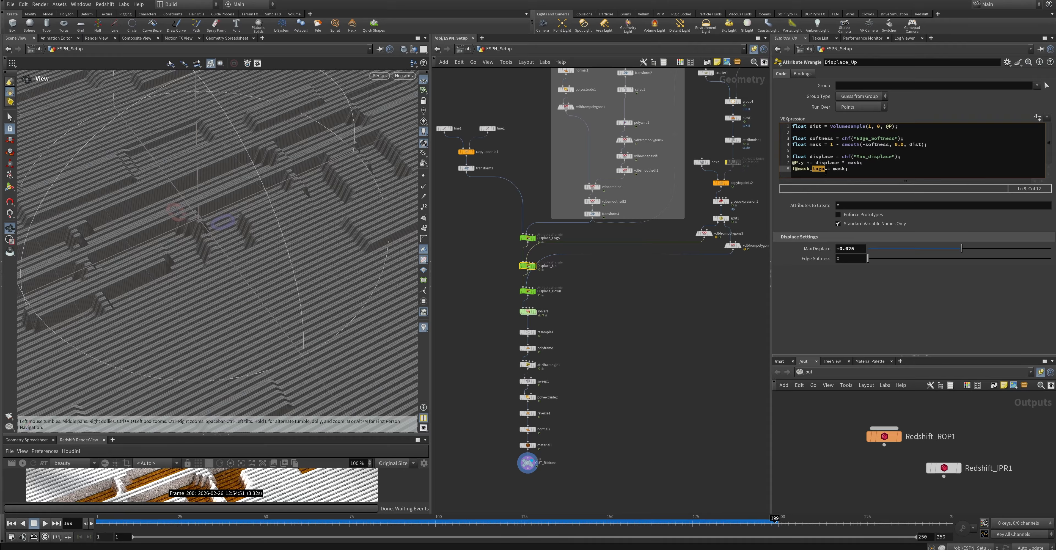
pyautogui.write('up')
# Rename the mask attribute written in the Displace_Down code to mask_down
pyautogui.click(529, 293)
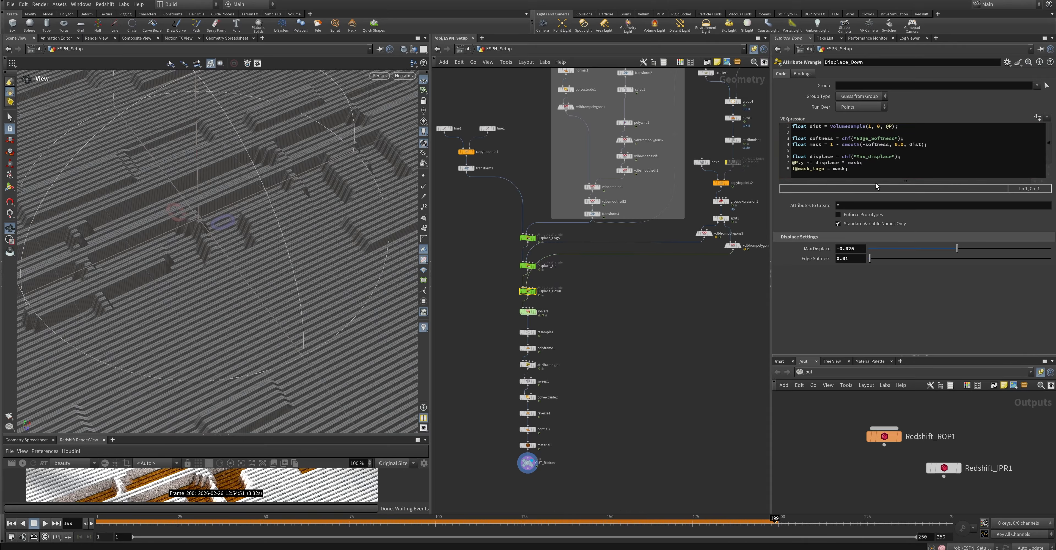
pyautogui.click(814, 169)
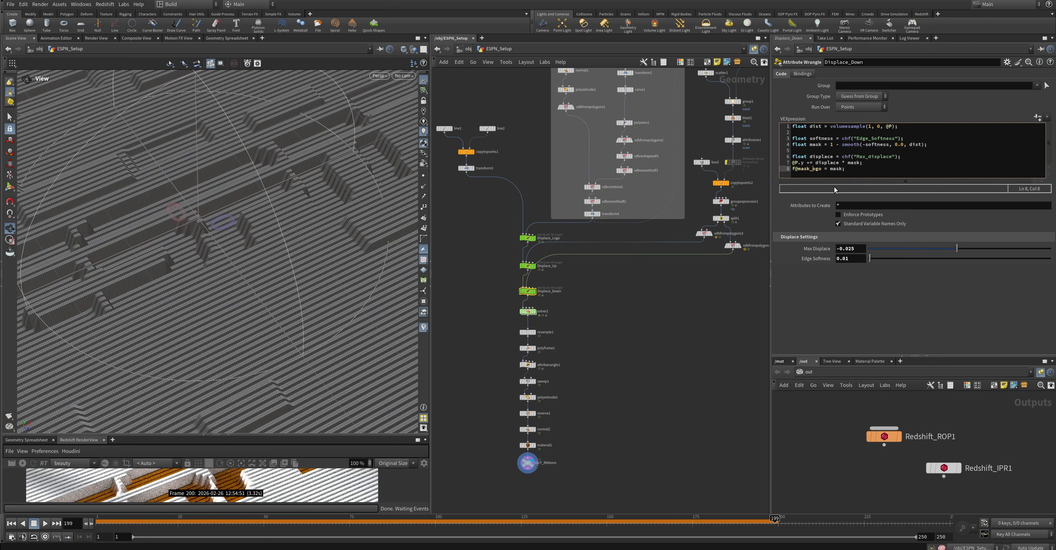
pyautogui.write('down')
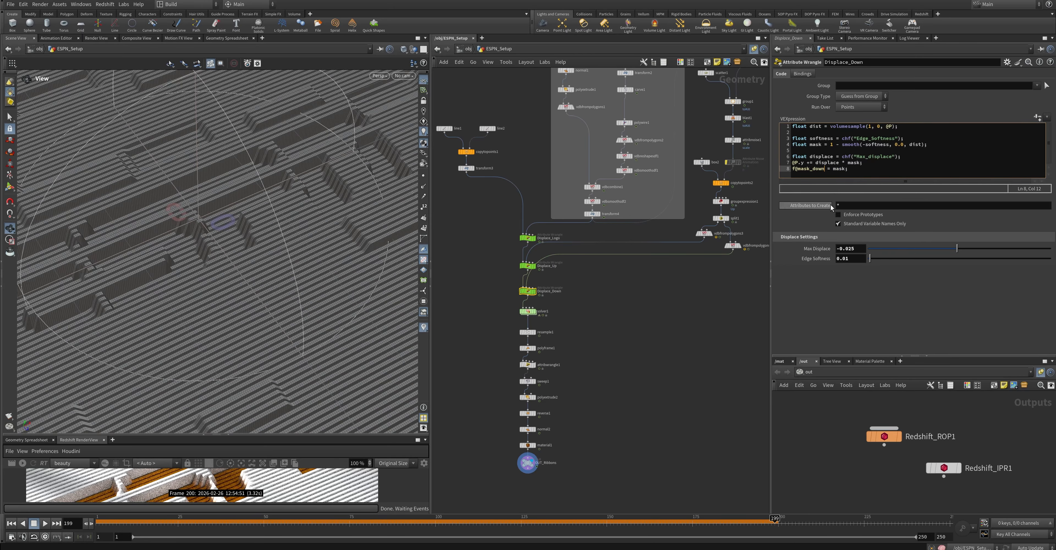
# Display Displace_Down and visualize its mask_down and mask_up point attributes to check which ribbon areas each covers
pyautogui.click(533, 291)
pyautogui.middleClick(528, 292)
pyautogui.click(447, 304)
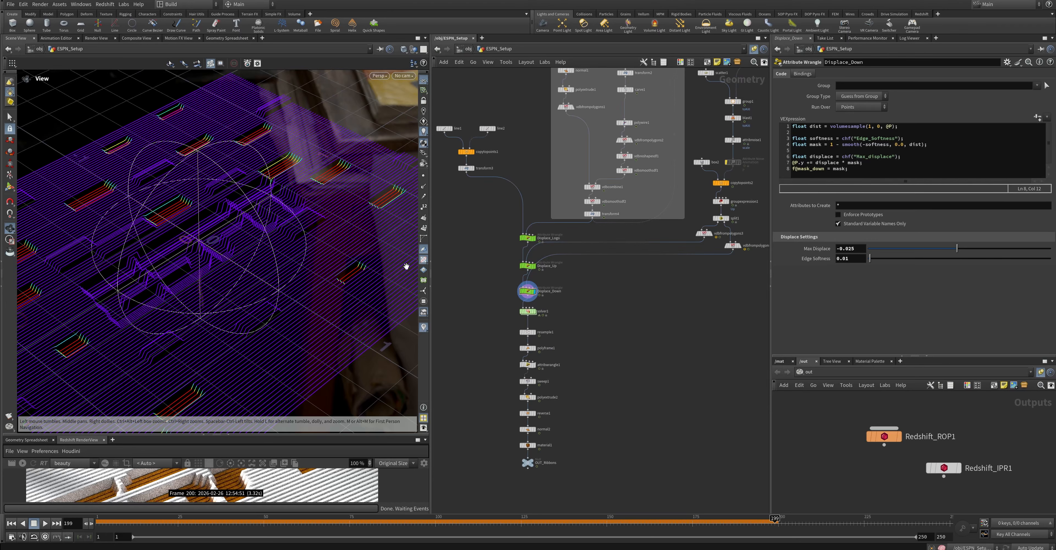
pyautogui.middleClick(526, 291)
pyautogui.click(539, 304)
pyautogui.click(539, 303)
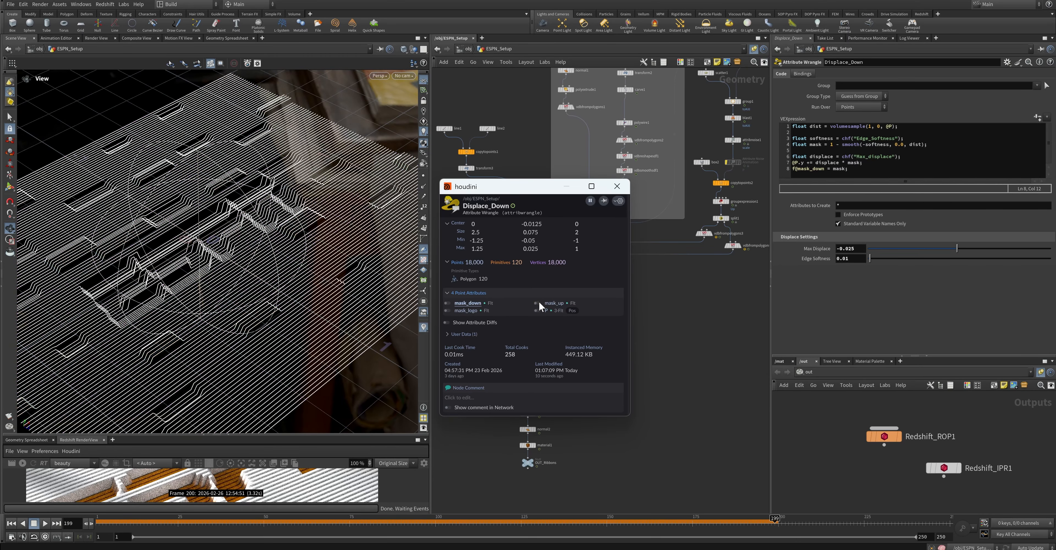
pyautogui.click(617, 187)
pyautogui.doubleClick(528, 311)
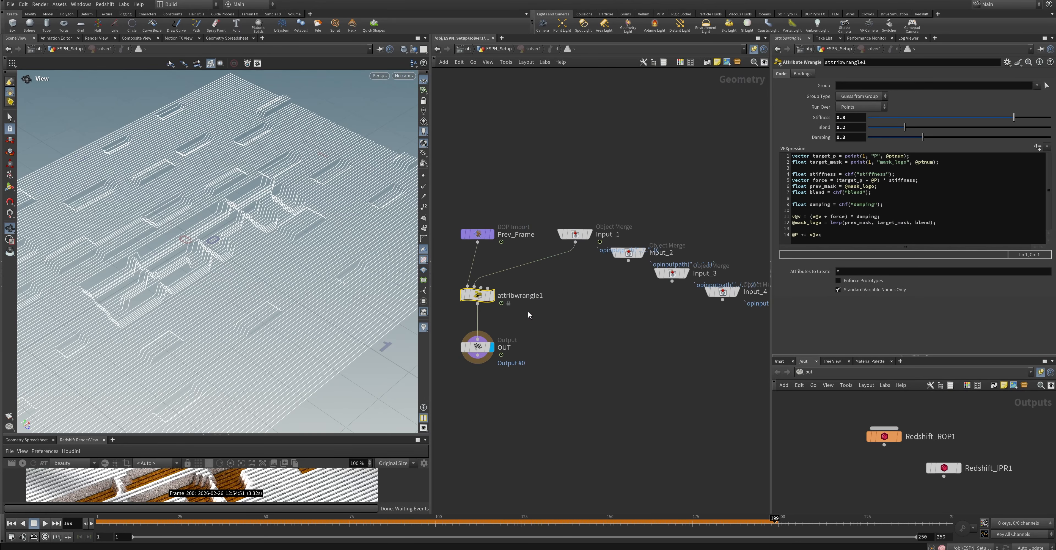
pyautogui.click(811, 169)
pyautogui.press('Return')
pyautogui.press('Return')
pyautogui.press('Return')
pyautogui.click(814, 175)
pyautogui.write('float new_mask')
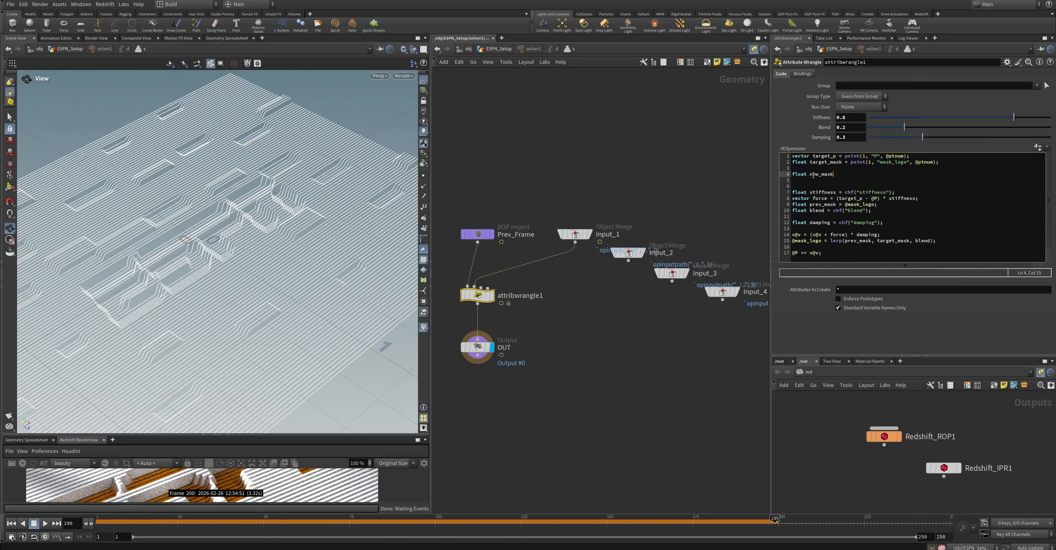
pyautogui.write('_dowe = point')
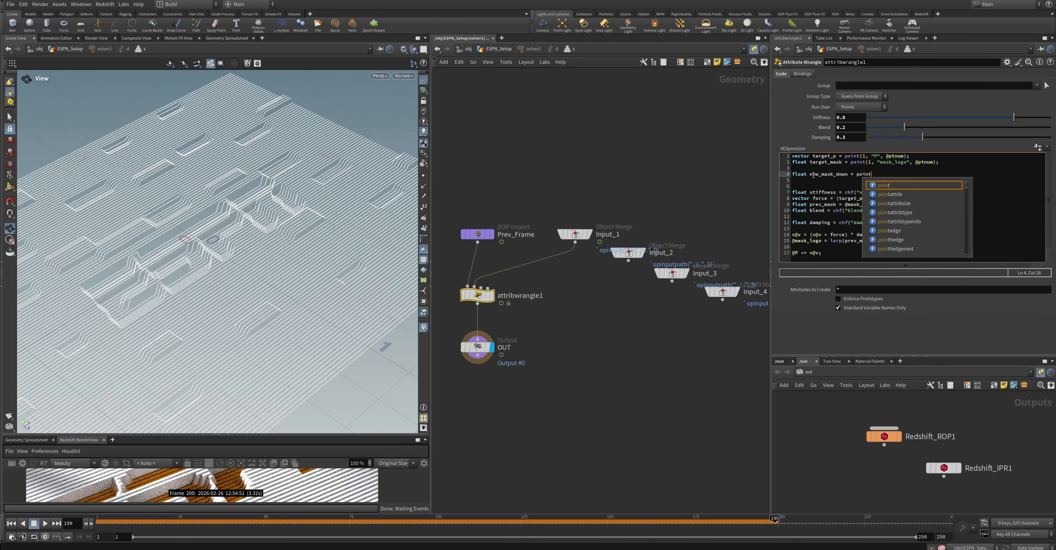
pyautogui.write('(1, "mask_down')
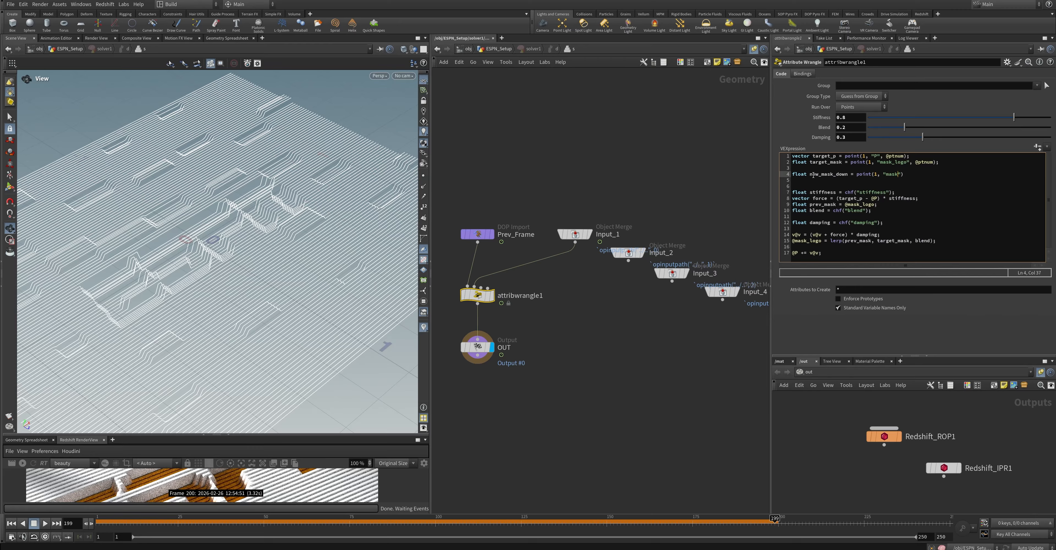
pyautogui.write('num);')
# Add a matching line declaring float new_mask_up from the second input's mask_up attribute with point()
pyautogui.press('Return')
pyautogui.write('float new_mask_", @pty')
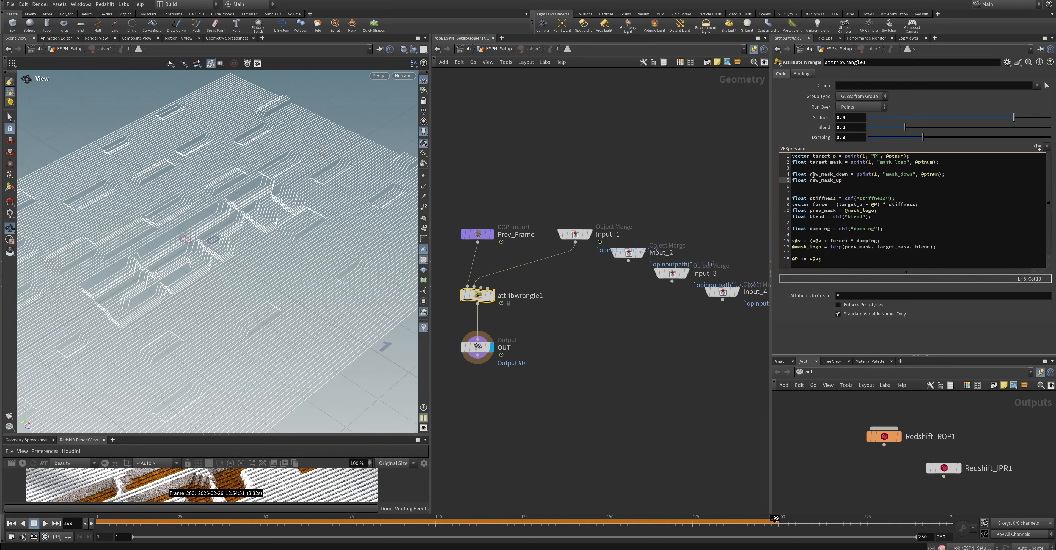
pyautogui.write('up = point(1,"mask_up", @ptnum);')
pyautogui.click(901, 212)
pyautogui.press('Return')
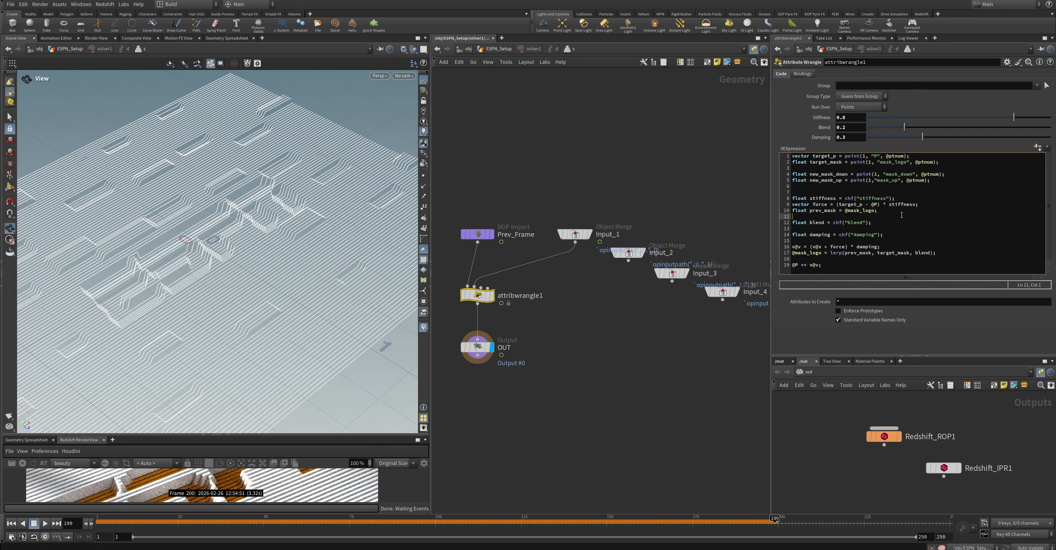
pyautogui.write('float pre')
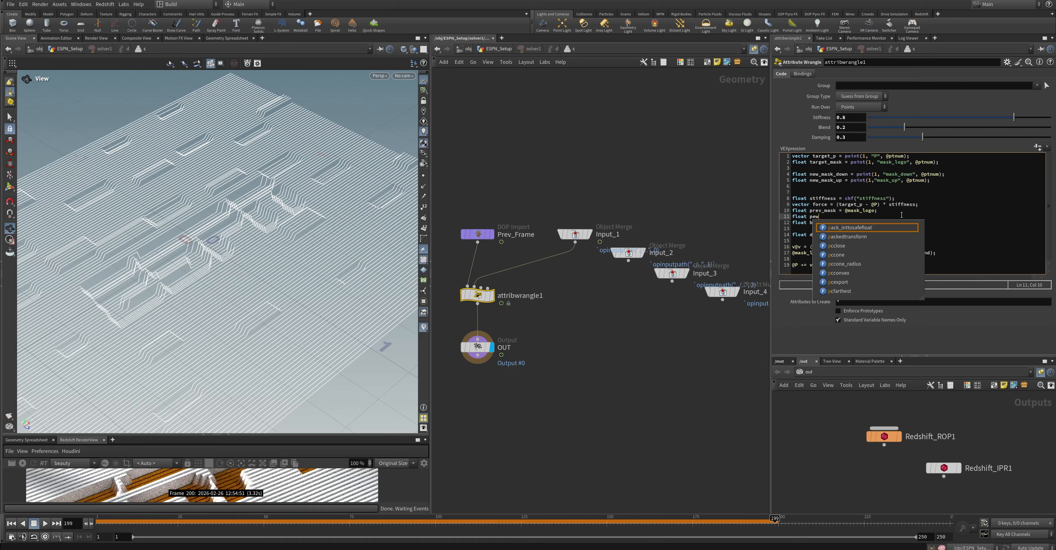
pyautogui.write('v_mask_down')
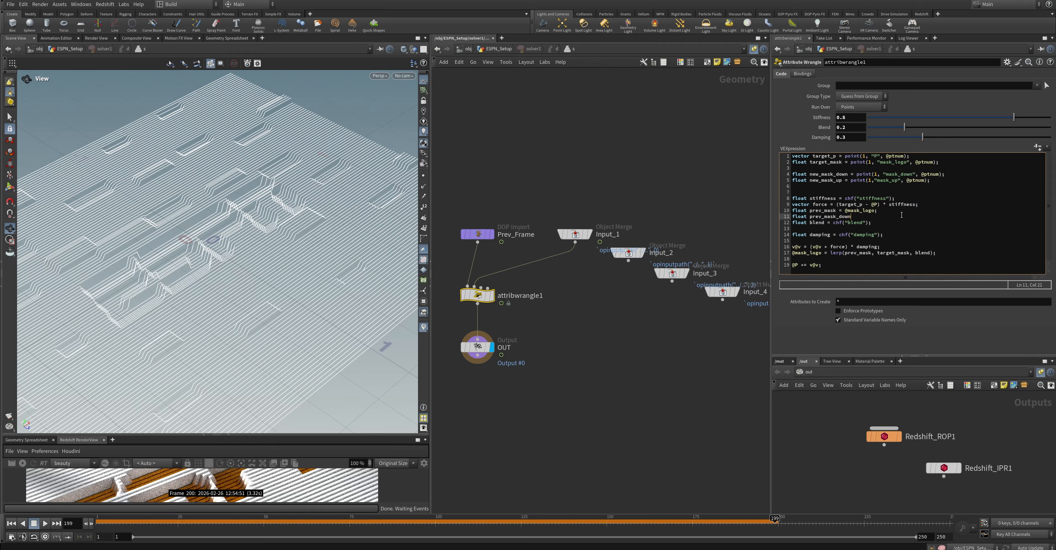
pyautogui.write(' = @mask_down;')
pyautogui.press('Return')
pyautogui.write('float pre')
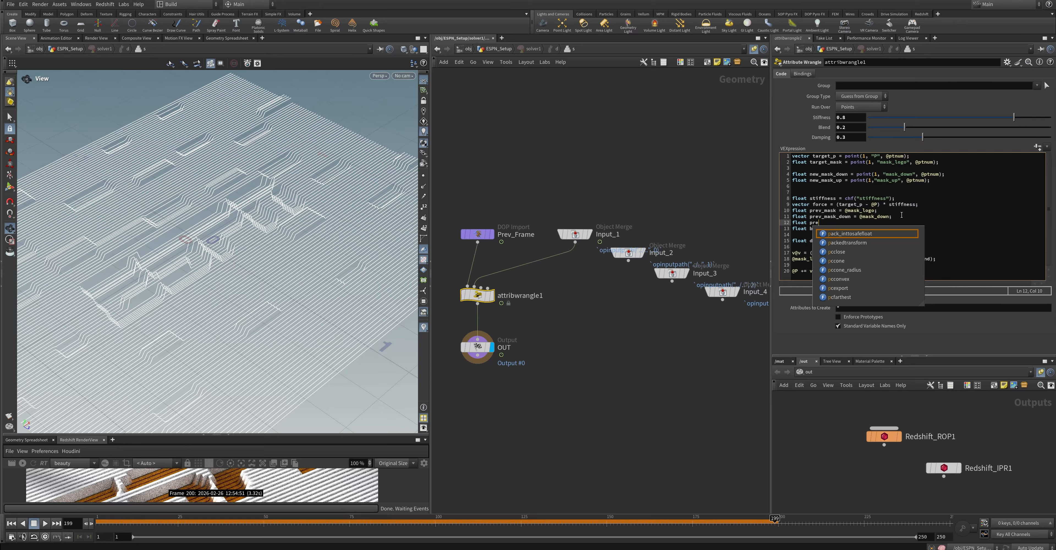
pyautogui.write('v_mask_up = @mask_up;')
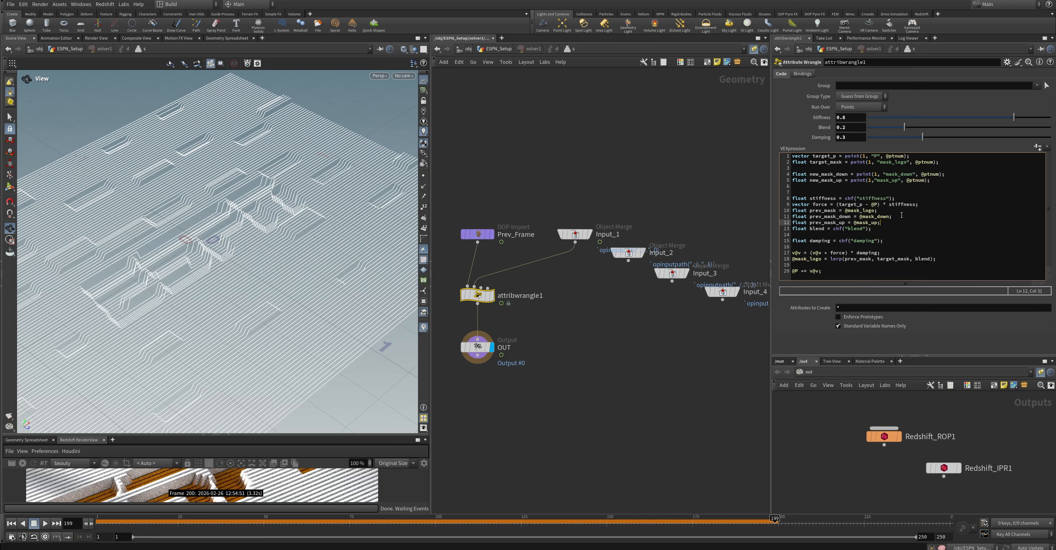
pyautogui.click(943, 259)
pyautogui.press('Return')
pyautogui.write('@mask_')
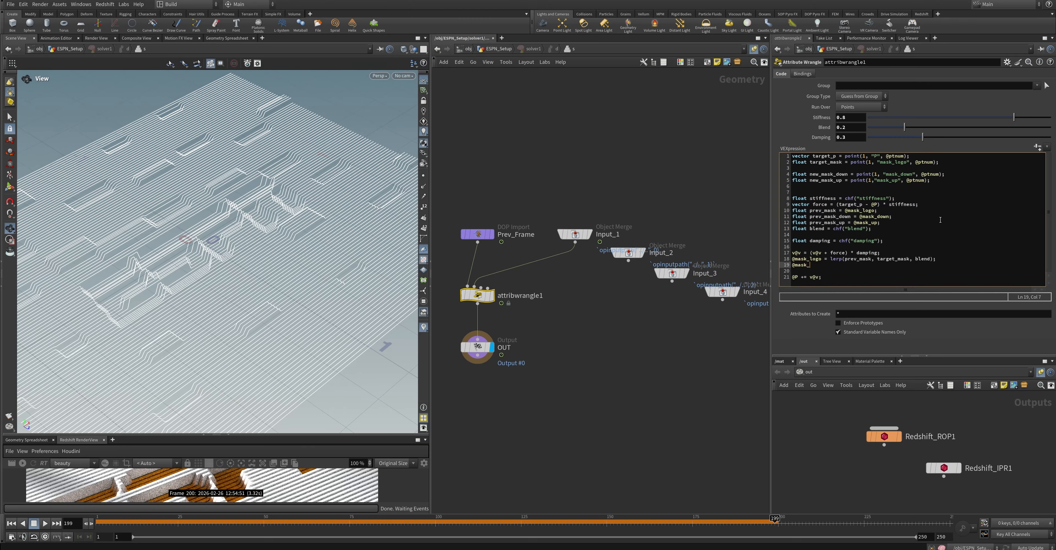
pyautogui.click(939, 204)
pyautogui.press('Return')
pyautogui.press('Down')
pyautogui.press('Down')
pyautogui.press('Down')
pyautogui.press('Down')
pyautogui.press('BackSpace')
pyautogui.press('Return')
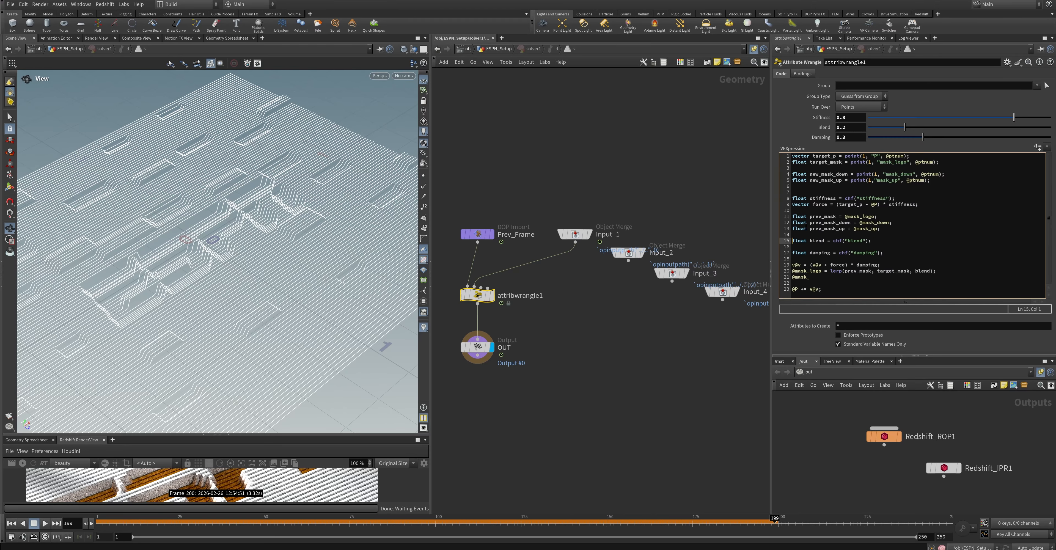
pyautogui.click(819, 277)
pyautogui.write('up =')
pyautogui.moveTo(993, 271); pyautogui.dragTo(831, 272)
pyautogui.hotkey('ctrl', 'c')
pyautogui.click(857, 279)
pyautogui.hotkey('ctrl', 'v')
pyautogui.click(866, 278)
pyautogui.write('_')
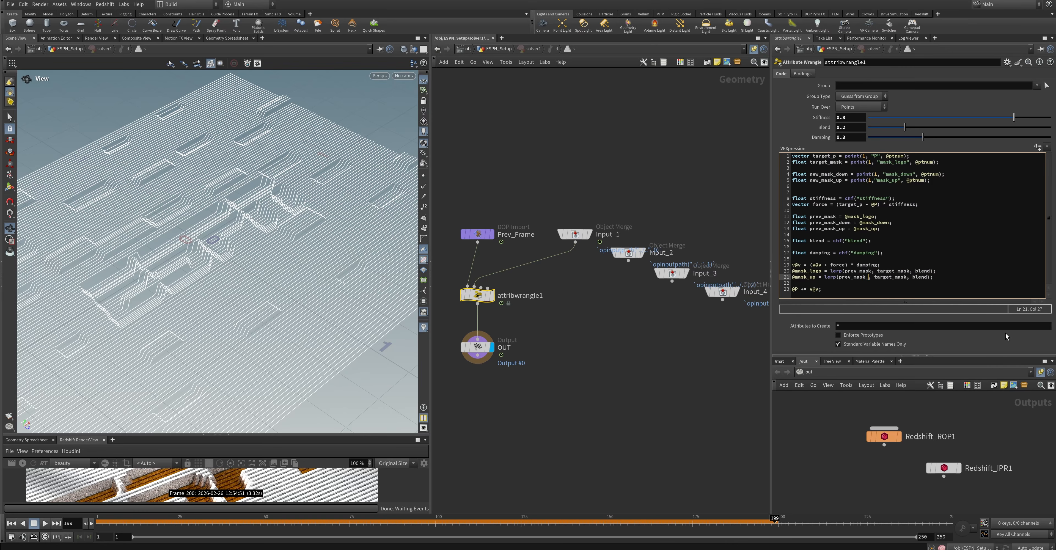
pyautogui.write('up')
pyautogui.click(911, 278)
pyautogui.press('Left')
pyautogui.press('Left')
pyautogui.press('Left')
pyautogui.press('Left')
pyautogui.press('Left')
pyautogui.press('BackSpace')
pyautogui.press('BackSpace')
pyautogui.press('BackSpace')
pyautogui.press('BackSpace')
pyautogui.press('BackSpace')
pyautogui.press('BackSpace')
pyautogui.write('new')
pyautogui.press('Right')
pyautogui.press('Right')
pyautogui.press('Right')
pyautogui.press('Right')
pyautogui.press('Right')
pyautogui.write('_up')
pyautogui.click(944, 280)
pyautogui.press('Return')
pyautogui.write('@mask_down = lerp(prev_mask')
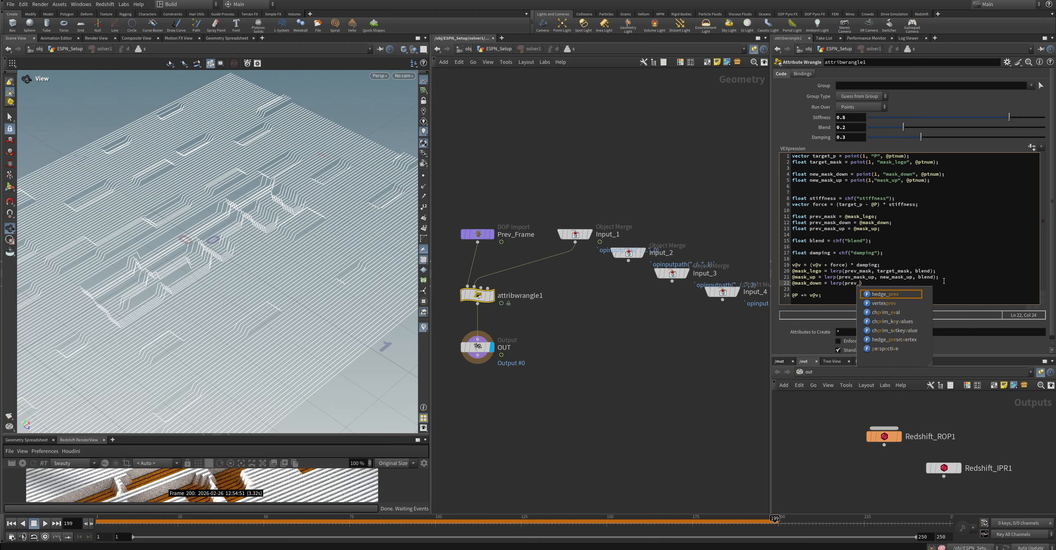
pyautogui.write('_down, new_mask_down')
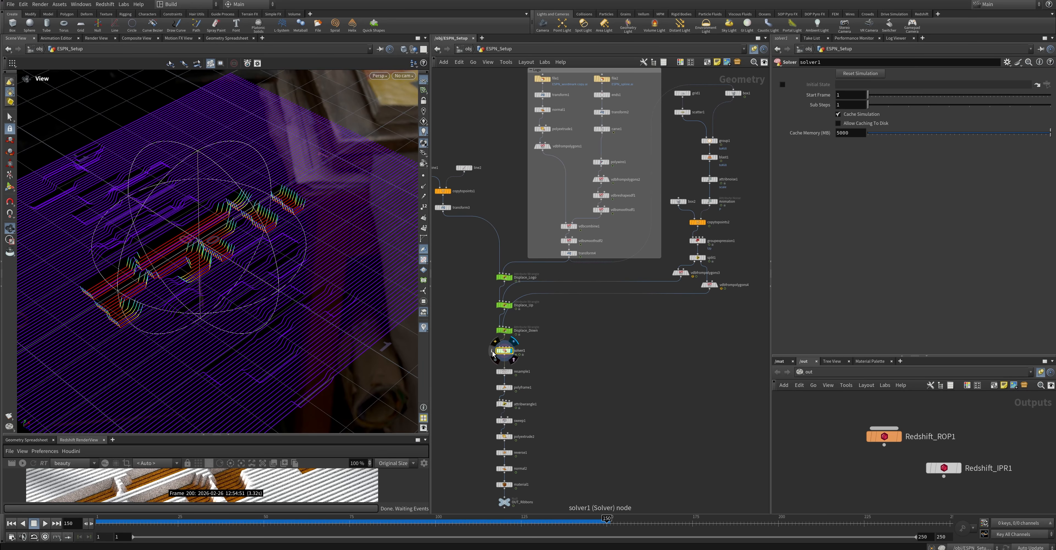
# Visualize the solver's mask_down and mask_up attributes in turn and scrub between frames 139 and 150 to check their animation
pyautogui.click(492, 351)
pyautogui.click(447, 308)
pyautogui.click(447, 302)
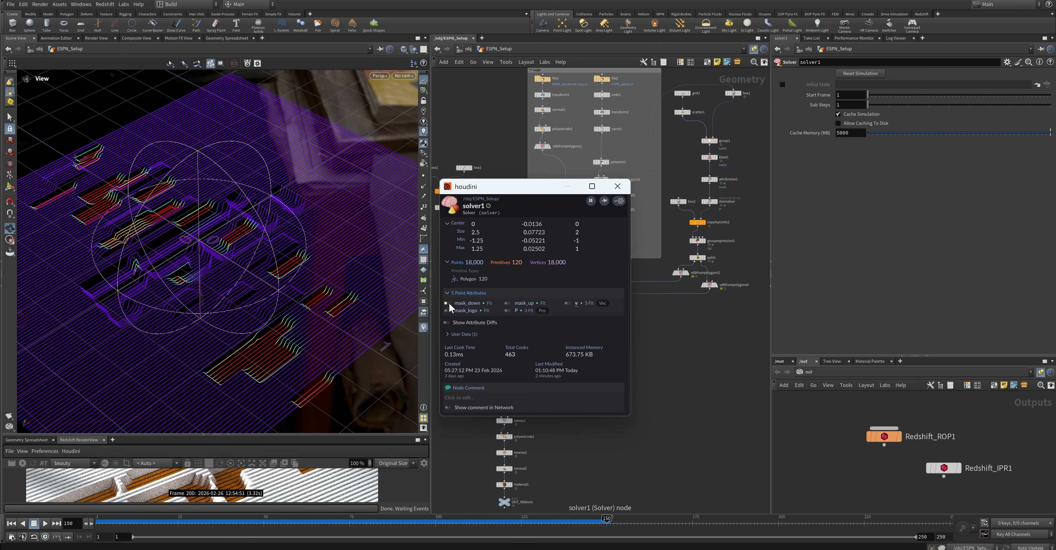
pyautogui.moveTo(601, 527); pyautogui.dragTo(569, 517)
pyautogui.click(447, 303)
pyautogui.click(507, 303)
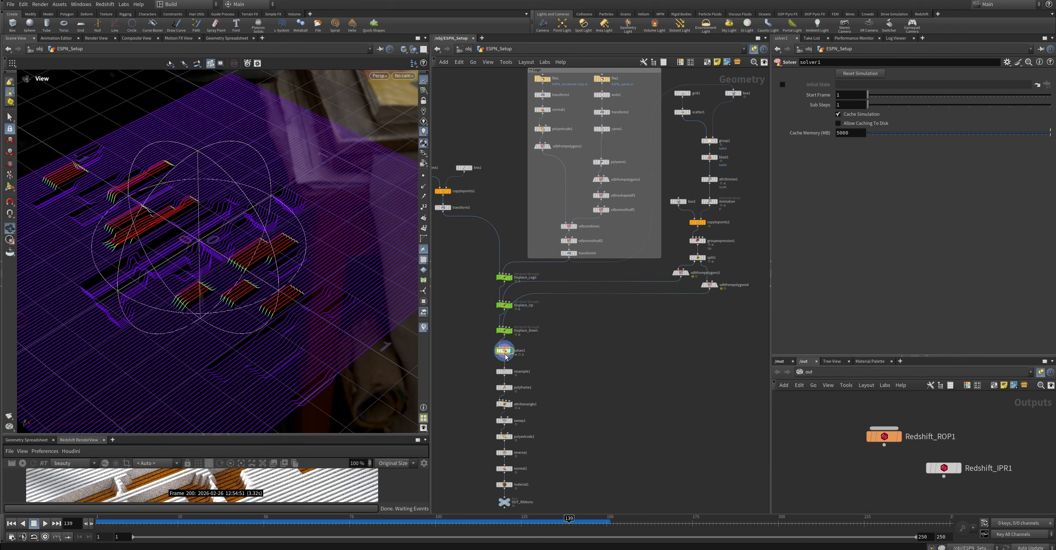
pyautogui.click(546, 374)
pyautogui.moveTo(556, 378); pyautogui.dragTo(589, 351, button='middle')
pyautogui.moveTo(575, 520); pyautogui.dragTo(607, 520)
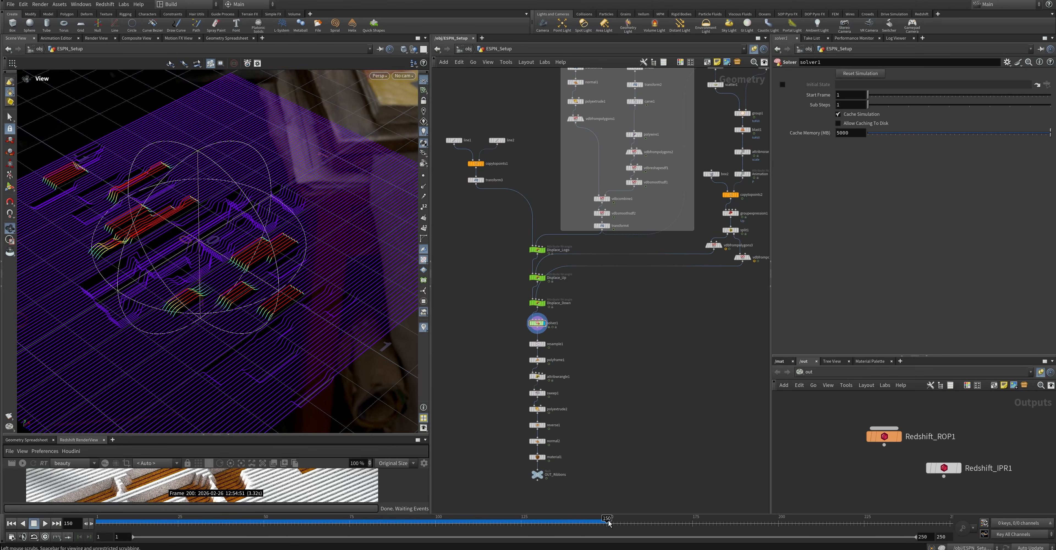
# Inside the Main_Mat material, duplicate the mask_logo point attribute node and set the copy's attribute name to mask_up
pyautogui.moveTo(884, 437); pyautogui.dragTo(841, 468)
pyautogui.click(779, 362)
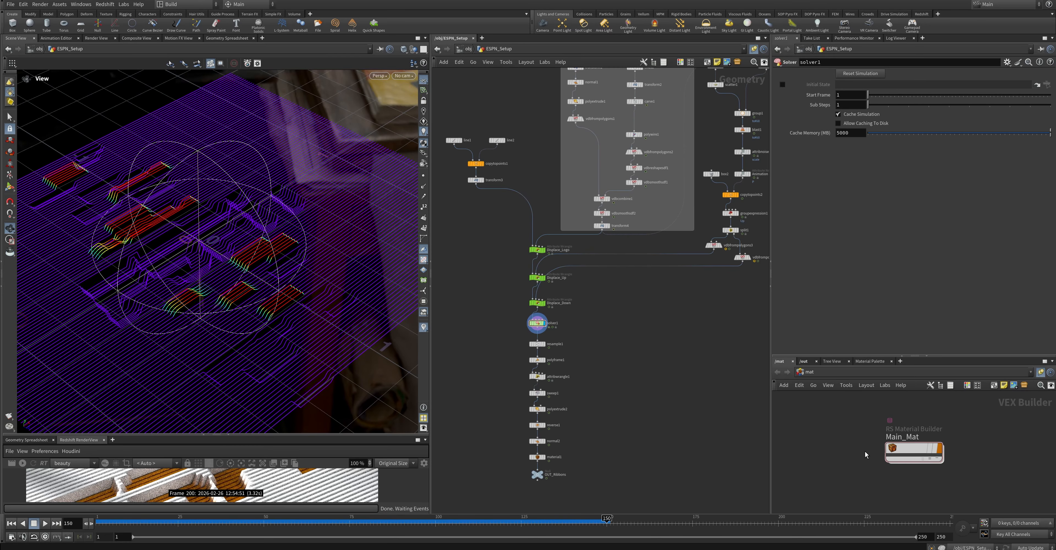
pyautogui.moveTo(917, 357); pyautogui.dragTo(918, 265)
pyautogui.doubleClick(914, 401)
pyautogui.click(826, 335)
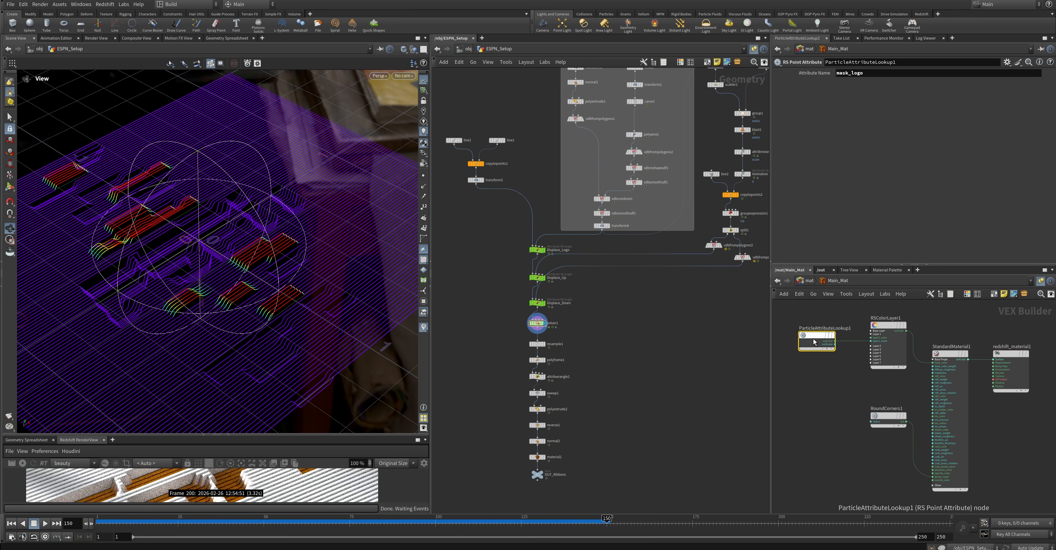
pyautogui.keyDown('alt'); pyautogui.moveTo(828, 335); pyautogui.dragTo(815, 395); pyautogui.keyUp('alt')
pyautogui.moveTo(865, 74); pyautogui.dragTo(850, 77)
pyautogui.write('up')
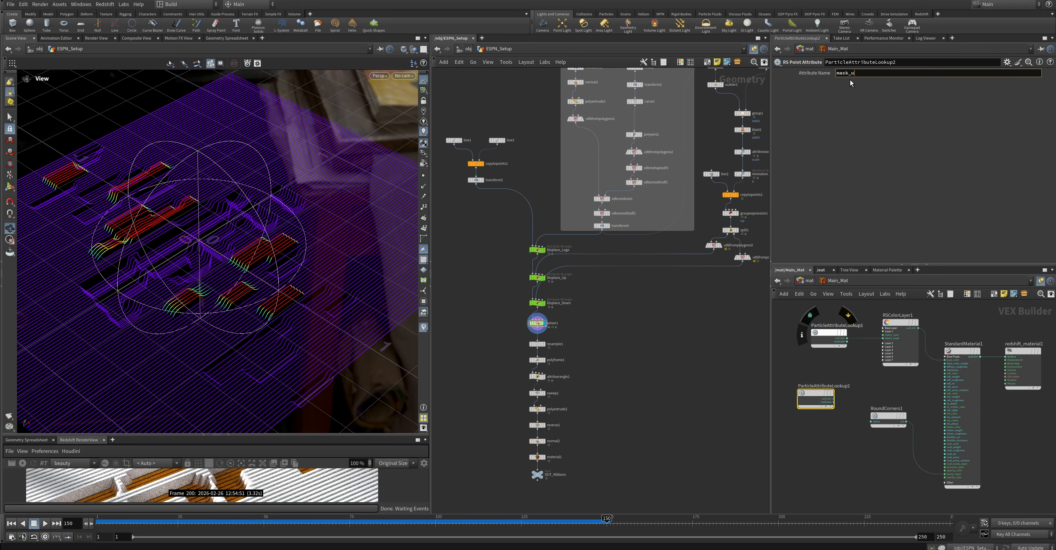
pyautogui.press('Return')
# Duplicate the mask_up point attribute node and set the new copy's attribute name to mask_down
pyautogui.moveTo(815, 393)
pyautogui.mouseDown()
pyautogui.moveTo(816, 375)
pyautogui.moveTo(816, 408)
pyautogui.mouseUp()
pyautogui.moveTo(851, 72); pyautogui.dragTo(903, 85)
pyautogui.write('down')
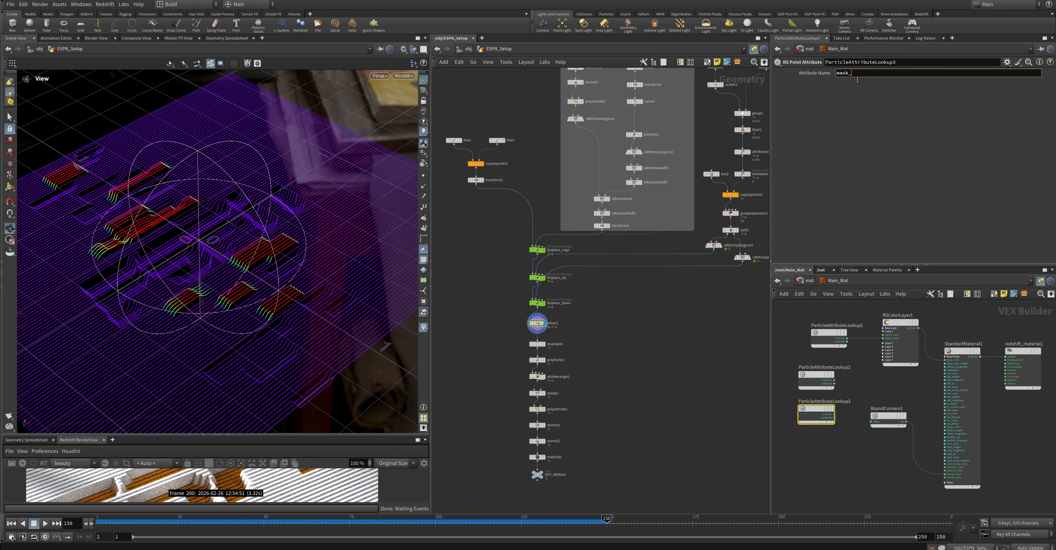
pyautogui.press('Return')
# Wire the mask_up attribute into RSColorLayer1's Layer 2 mask and the mask_down attribute into its Layer 3 mask
pyautogui.scroll(2, 885, 357)
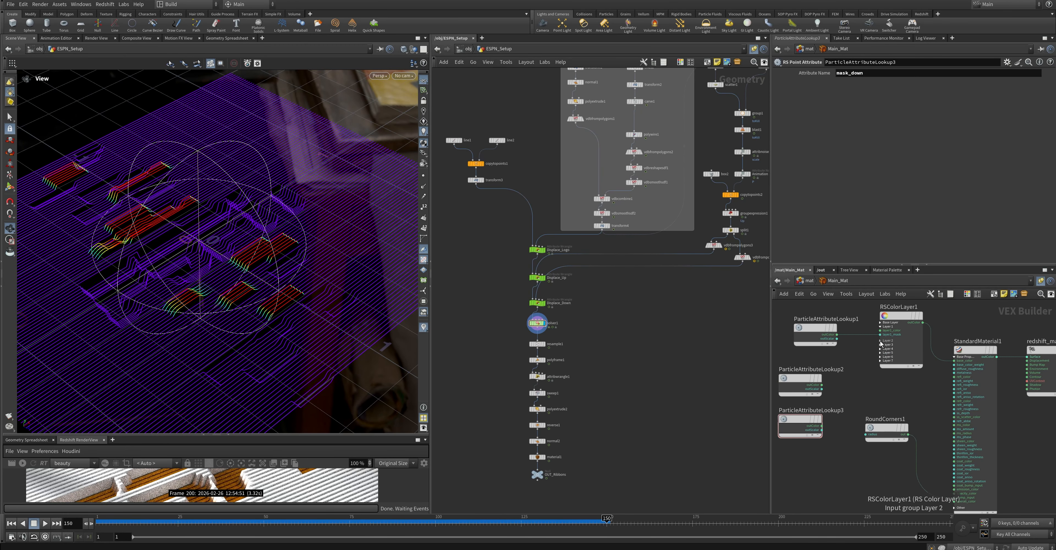
pyautogui.moveTo(821, 386); pyautogui.dragTo(880, 349)
pyautogui.click(880, 355)
pyautogui.moveTo(822, 427); pyautogui.dragTo(880, 363)
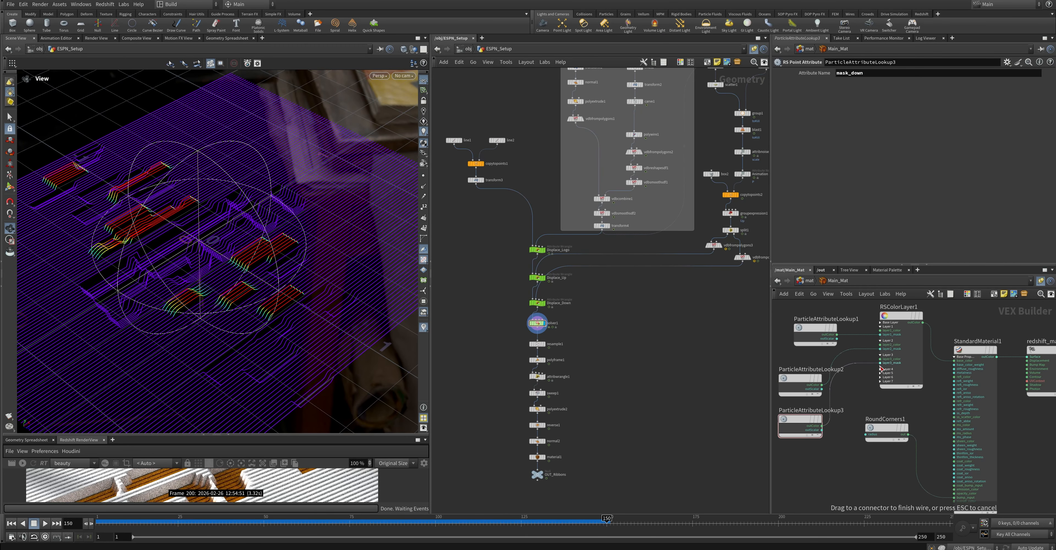
# Set the Layer 2 color of RSColorLayer1 to white
pyautogui.click(899, 318)
pyautogui.click(860, 203)
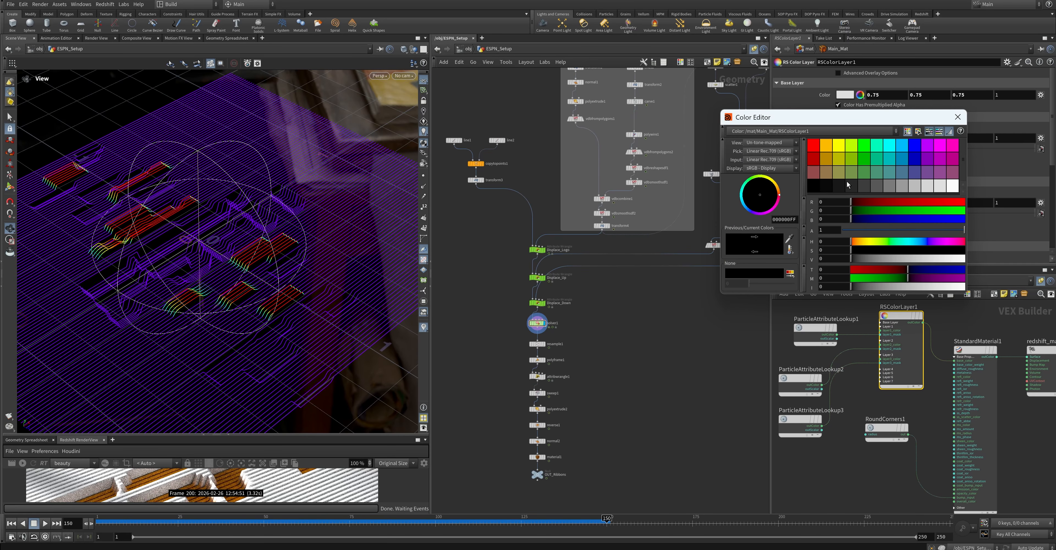
pyautogui.moveTo(805, 381); pyautogui.dragTo(801, 367)
pyautogui.click(896, 318)
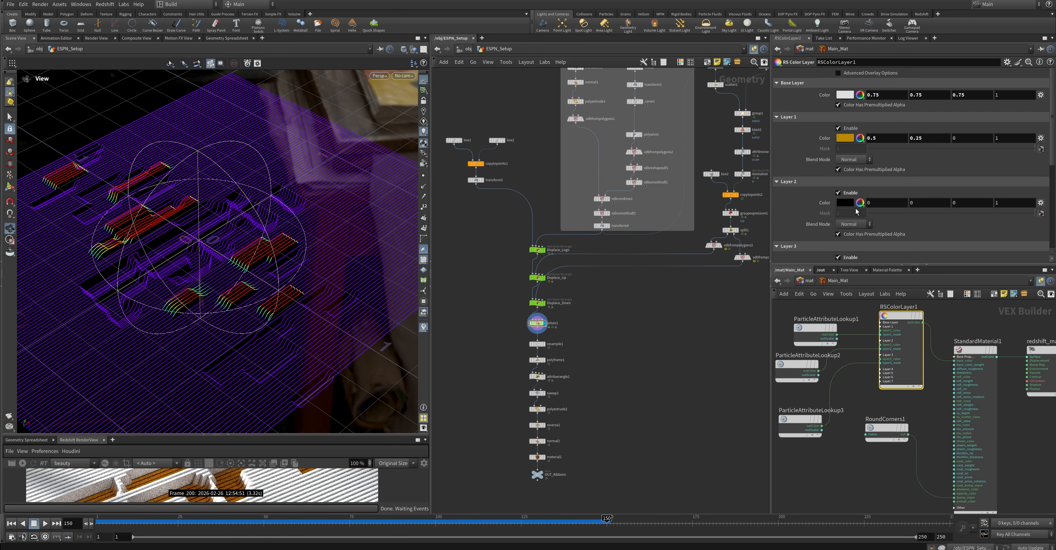
pyautogui.click(848, 203)
pyautogui.click(901, 146)
pyautogui.click(958, 117)
pyautogui.scroll(-2, 880, 179)
pyautogui.click(850, 182)
pyautogui.click(952, 185)
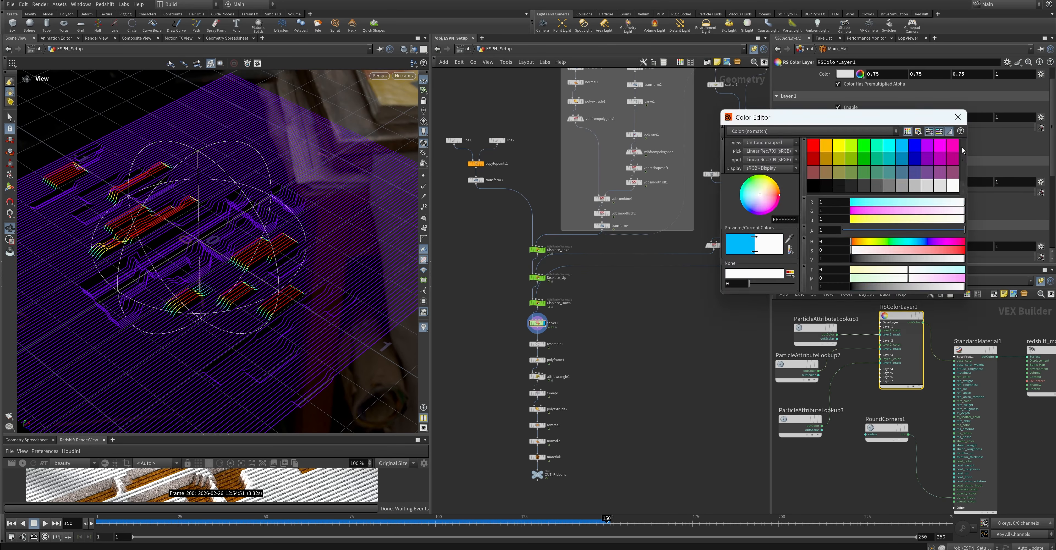
pyautogui.click(958, 117)
# Set the Layer 3 color of RSColorLayer1 to a near-black 0.00625 on all three channels
pyautogui.scroll(-1, 816, 242)
pyautogui.click(841, 236)
pyautogui.click(817, 186)
pyautogui.click(957, 117)
# Tidy the material network by arranging the three ParticleAttributeLookup nodes in a column beside RSColorLayer1
pyautogui.moveTo(797, 367); pyautogui.dragTo(800, 366)
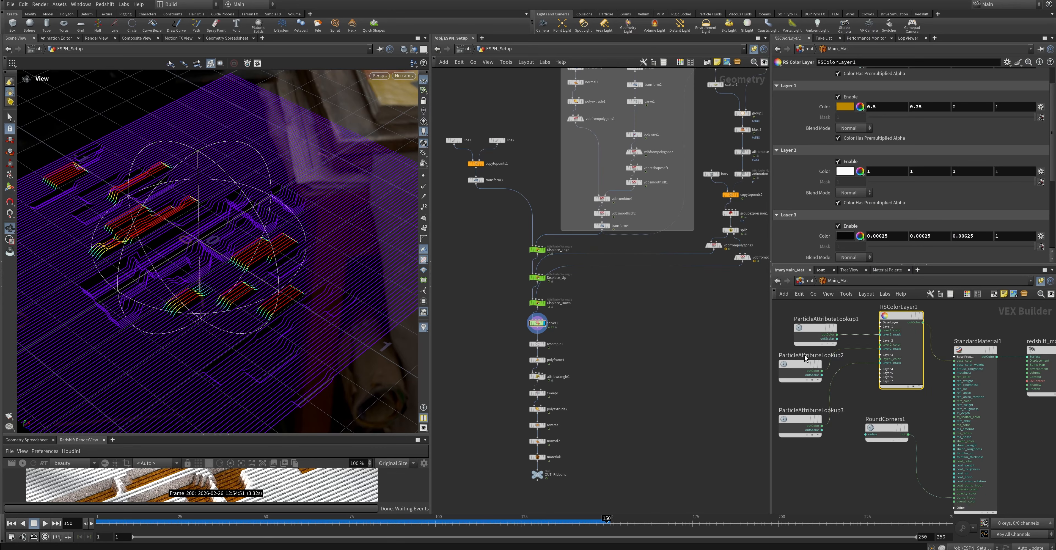
pyautogui.moveTo(814, 330); pyautogui.dragTo(799, 326)
pyautogui.moveTo(869, 393); pyautogui.dragTo(907, 375, button='middle')
pyautogui.moveTo(838, 401); pyautogui.dragTo(838, 388)
pyautogui.scroll(-2, 828, 455)
pyautogui.moveTo(922, 325); pyautogui.dragTo(909, 322)
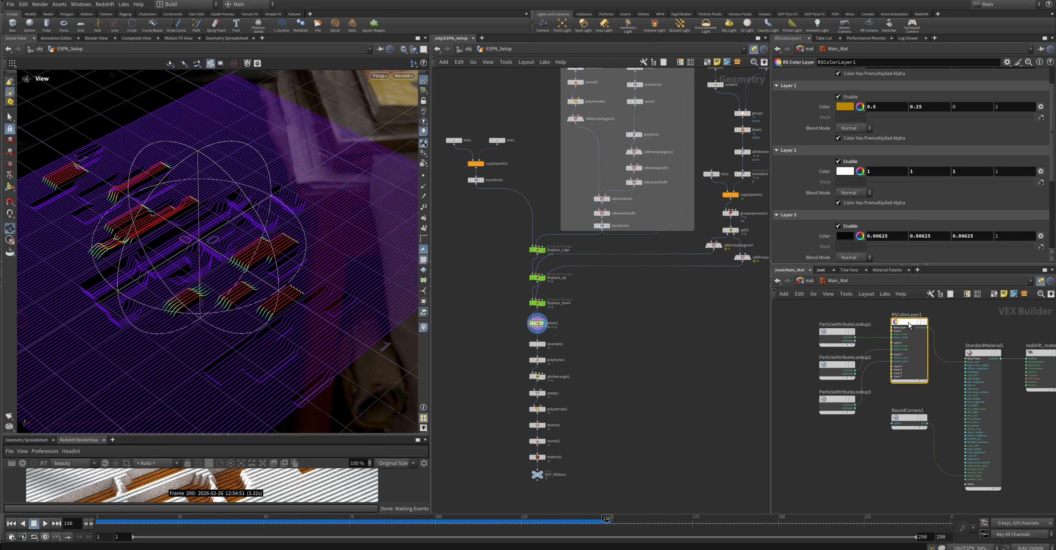
pyautogui.click(879, 317)
# Enlarge the Redshift RenderView and render the recolored ribbons with OUT_Ribbons as the displayed node
pyautogui.moveTo(220, 435); pyautogui.dragTo(220, 201)
pyautogui.click(24, 230)
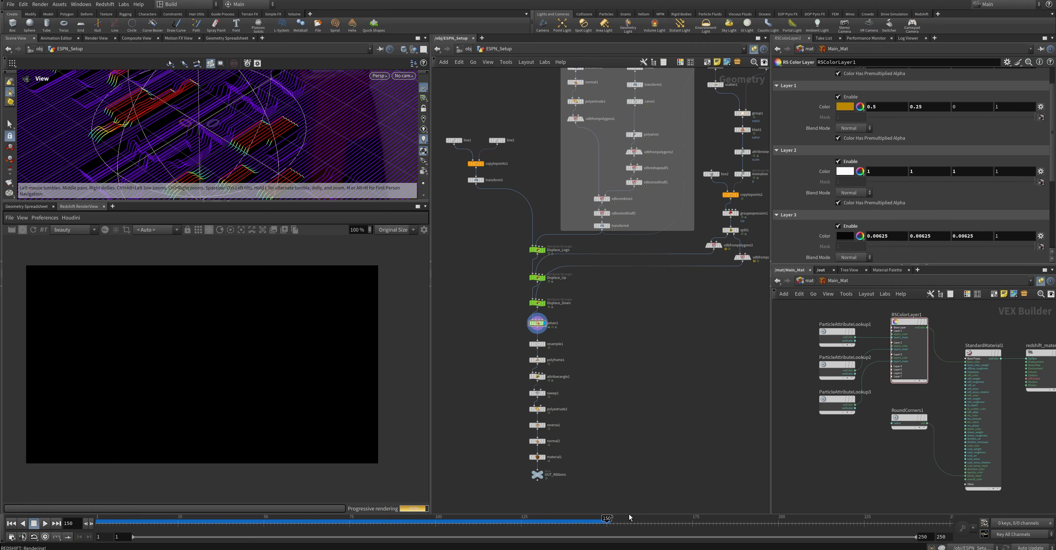
pyautogui.click(541, 473)
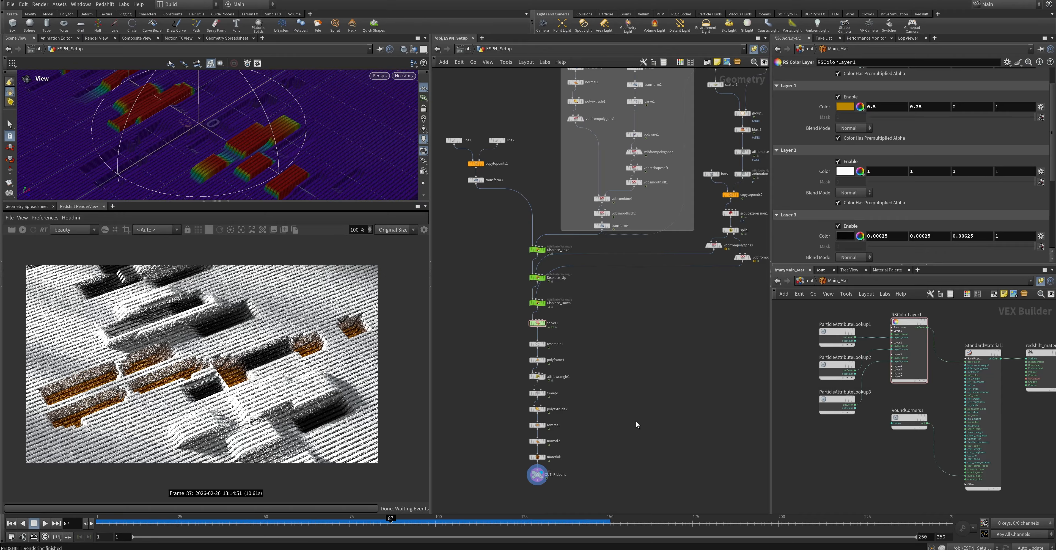
# At object level, move the ESPN_Setup node further up and color it green
pyautogui.click(468, 49)
pyautogui.click(660, 375)
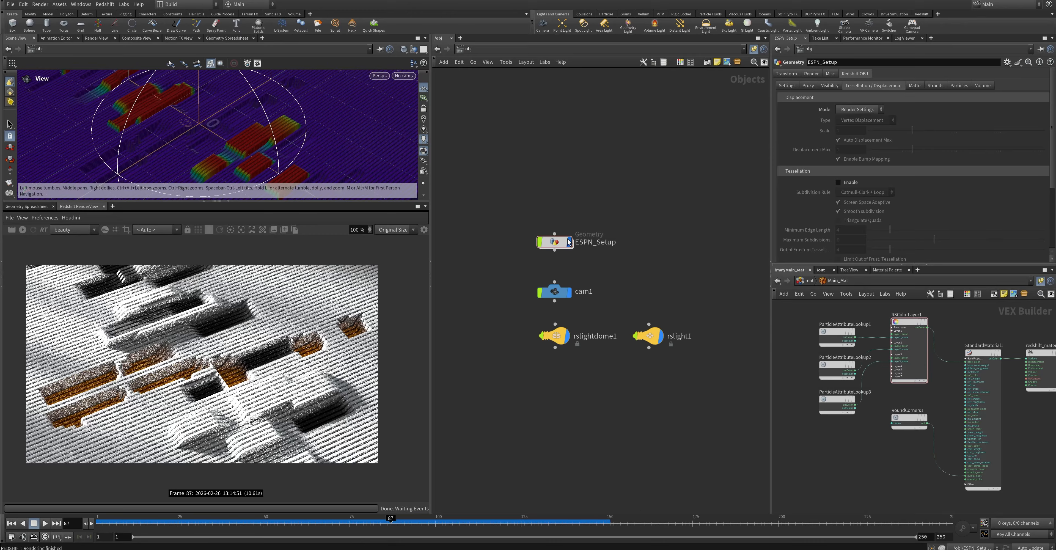
pyautogui.moveTo(561, 245); pyautogui.dragTo(562, 211)
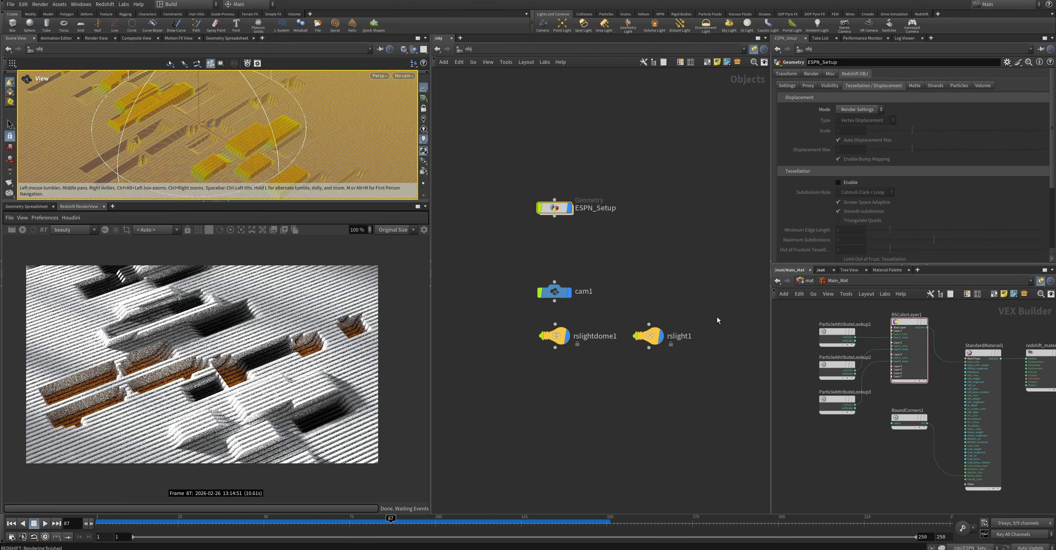
pyautogui.press('c')
pyautogui.click(604, 252)
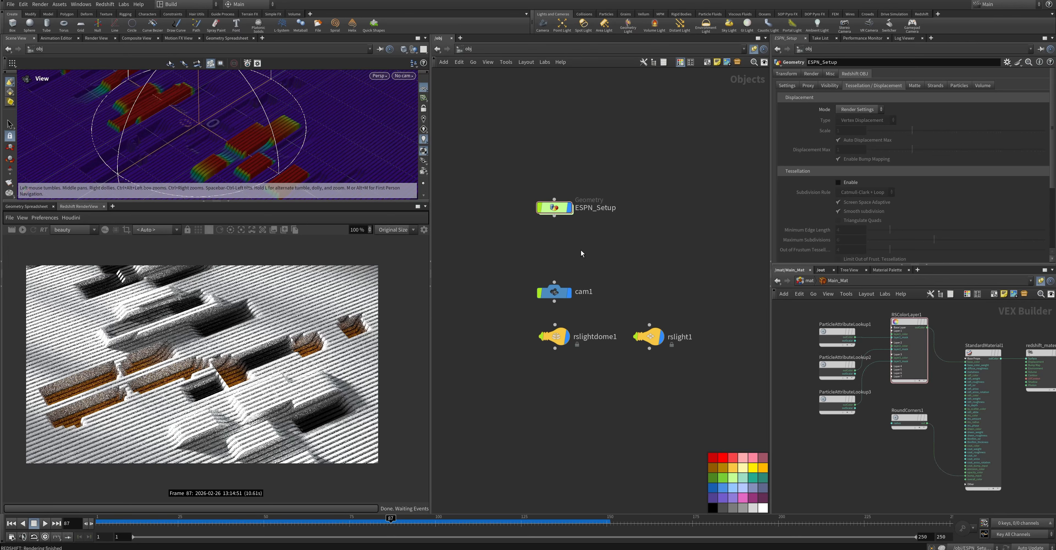
# Add a Geometry node between ESPN_Setup and cam1
pyautogui.press('Tab')
pyautogui.write('obj')
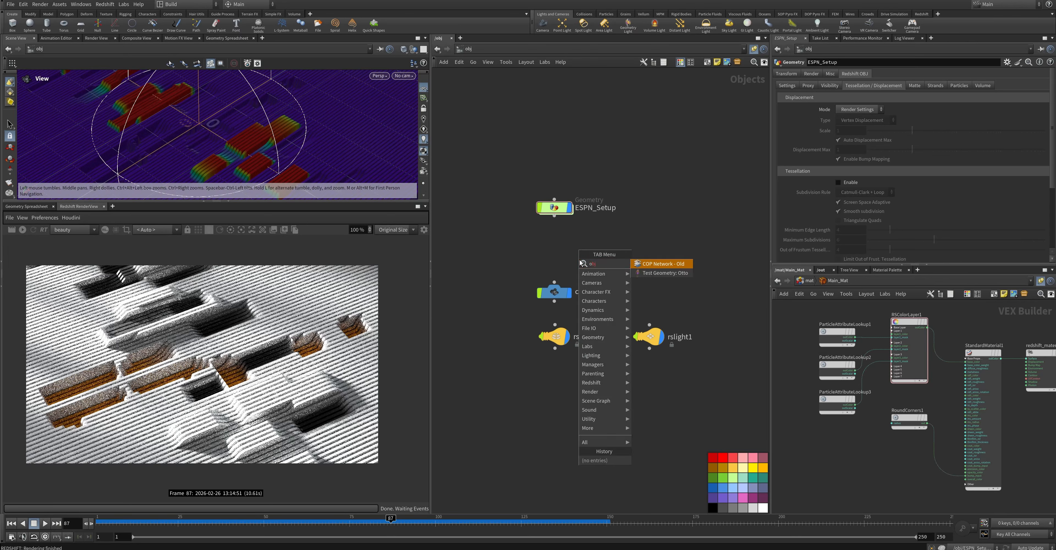
pyautogui.press('BackSpace')
pyautogui.press('BackSpace')
pyautogui.press('BackSpace')
pyautogui.write('geo')
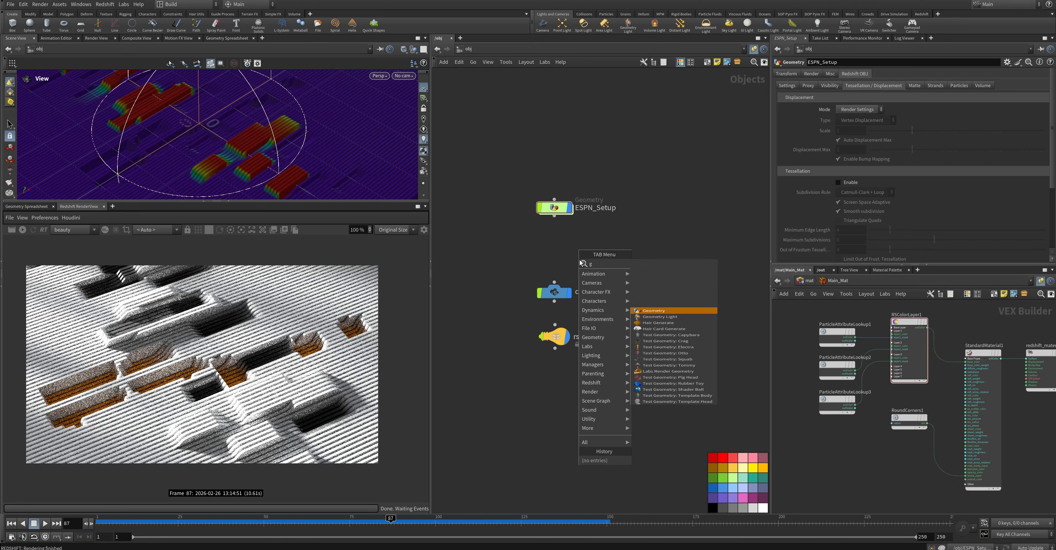
pyautogui.press('Return')
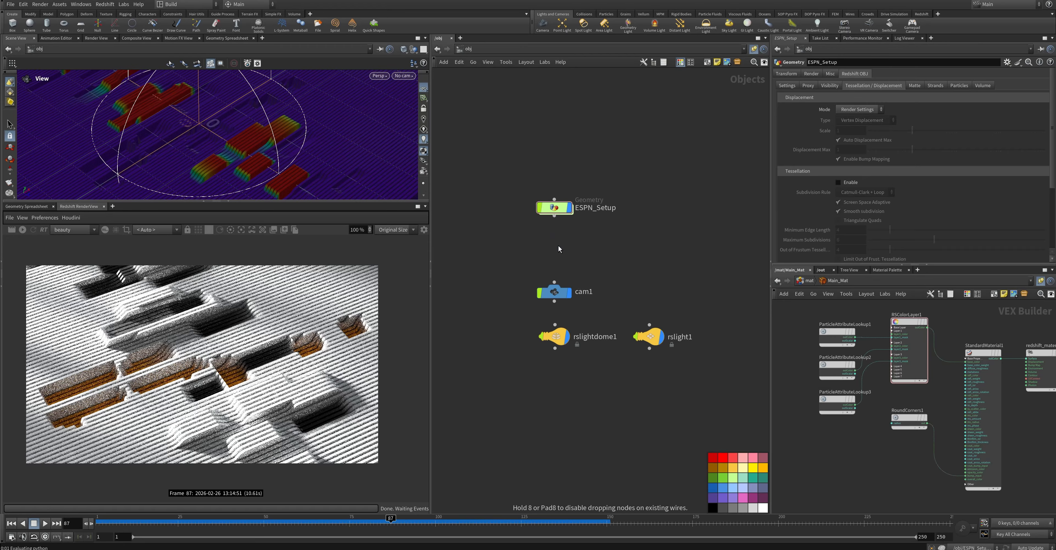
pyautogui.click(557, 246)
# Rename the new Geometry node to Main_Ribbons_RNDR
pyautogui.doubleClick(583, 247)
pyautogui.write('M')
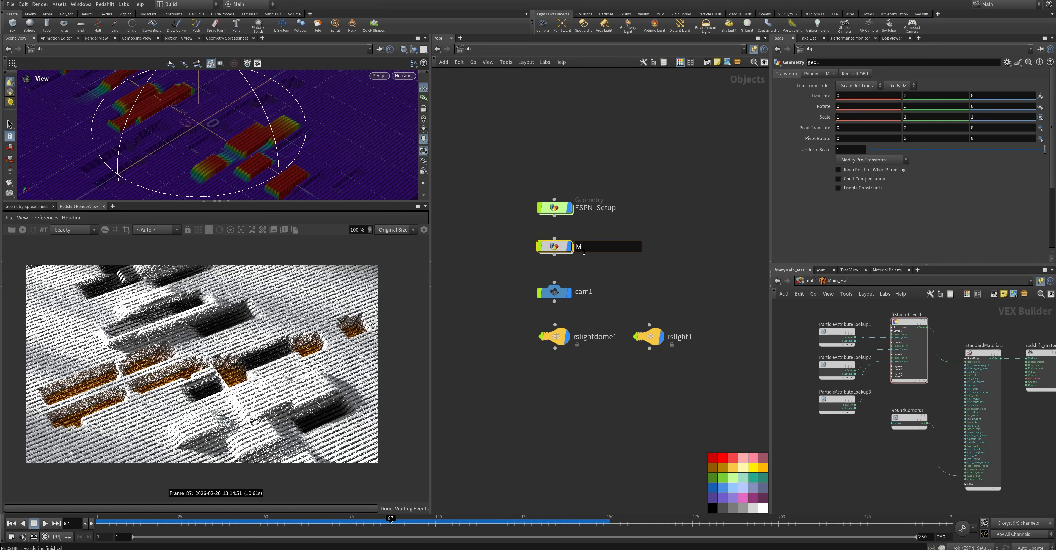
pyautogui.write('ain_Ribbons')
pyautogui.press('Return')
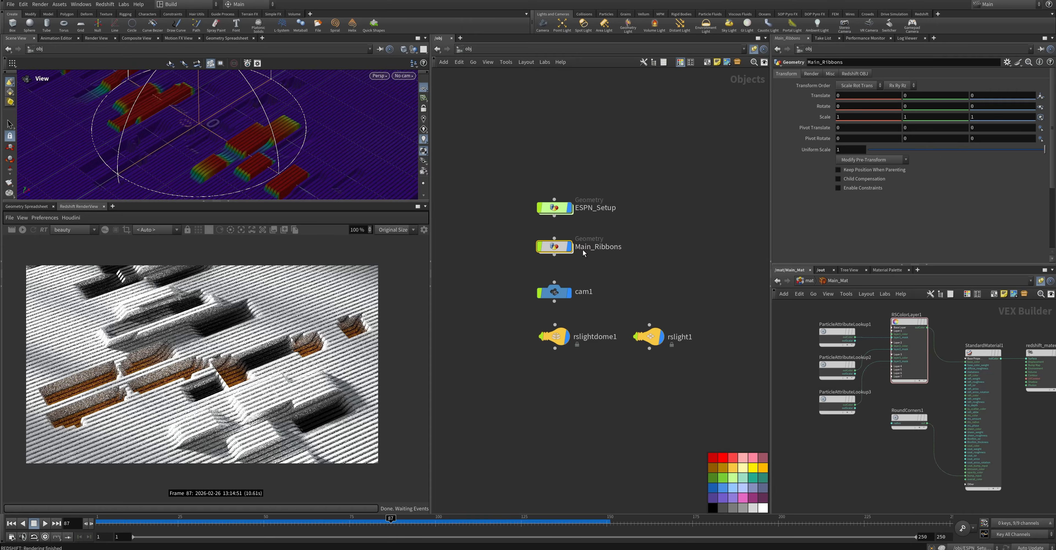
pyautogui.doubleClick(584, 250)
pyautogui.click(638, 247)
pyautogui.write('_')
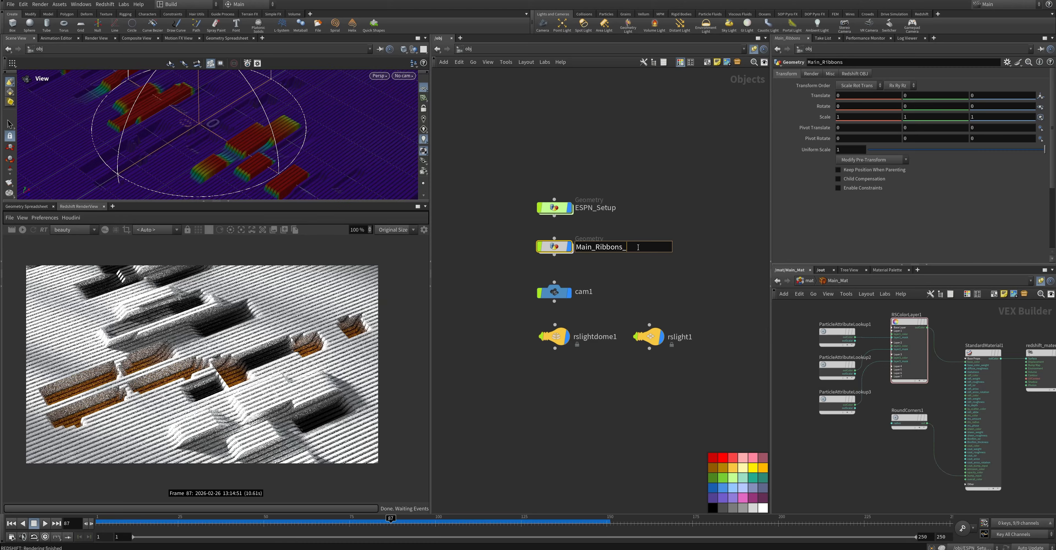
pyautogui.write('RNDR')
pyautogui.press('Return')
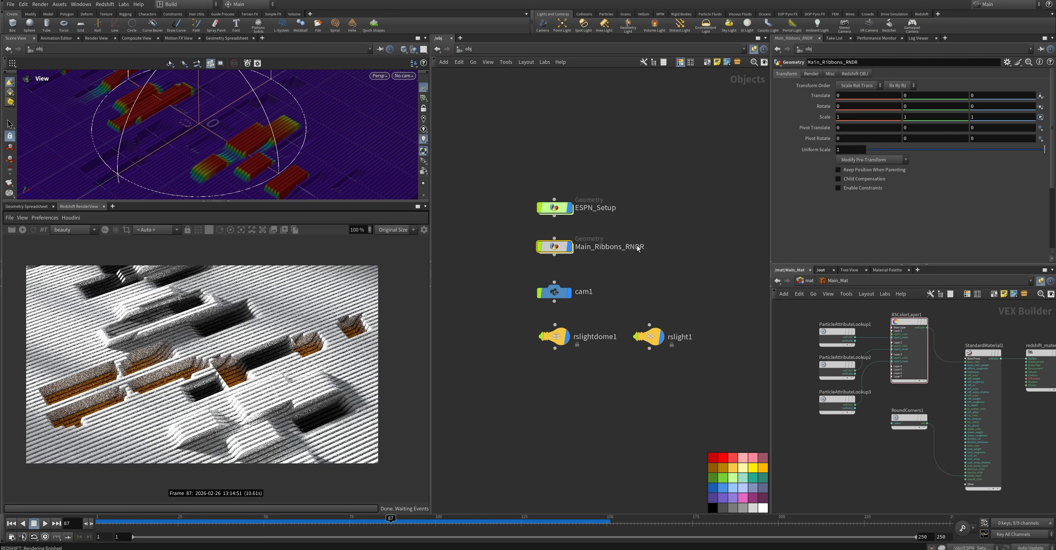
# Inside Main_Ribbons_RNDR, add an Object Merge node
pyautogui.doubleClick(554, 247)
pyautogui.press('Tab')
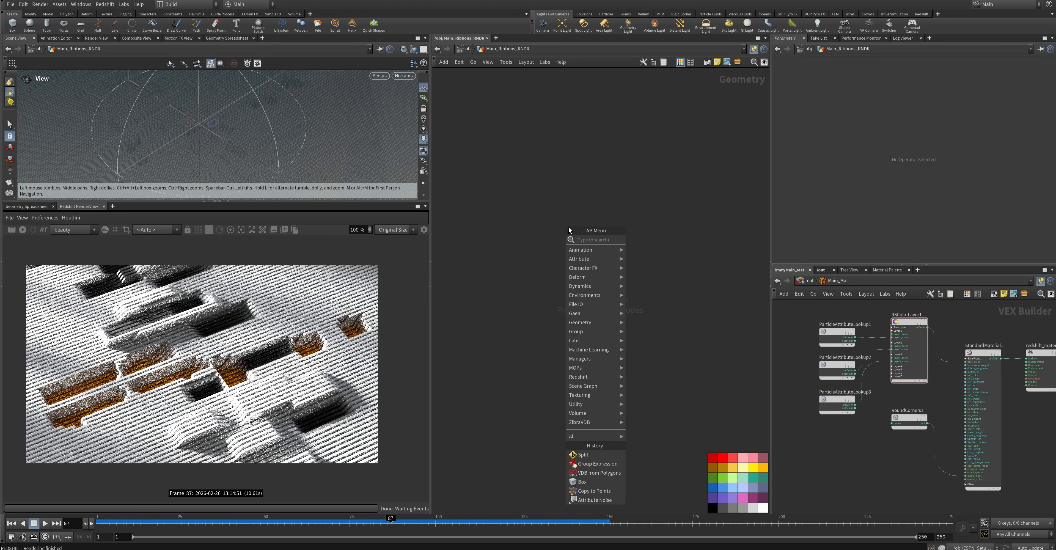
pyautogui.write('obje')
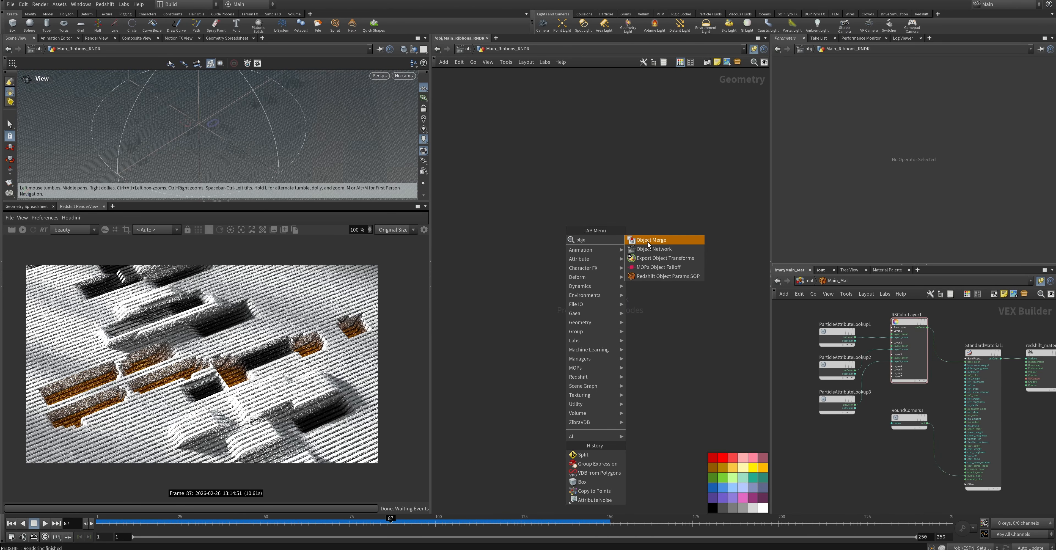
pyautogui.click(652, 241)
pyautogui.click(582, 230)
# Connect a Null node below the Object Merge and rename it OUT_Ribbons
pyautogui.click(582, 246)
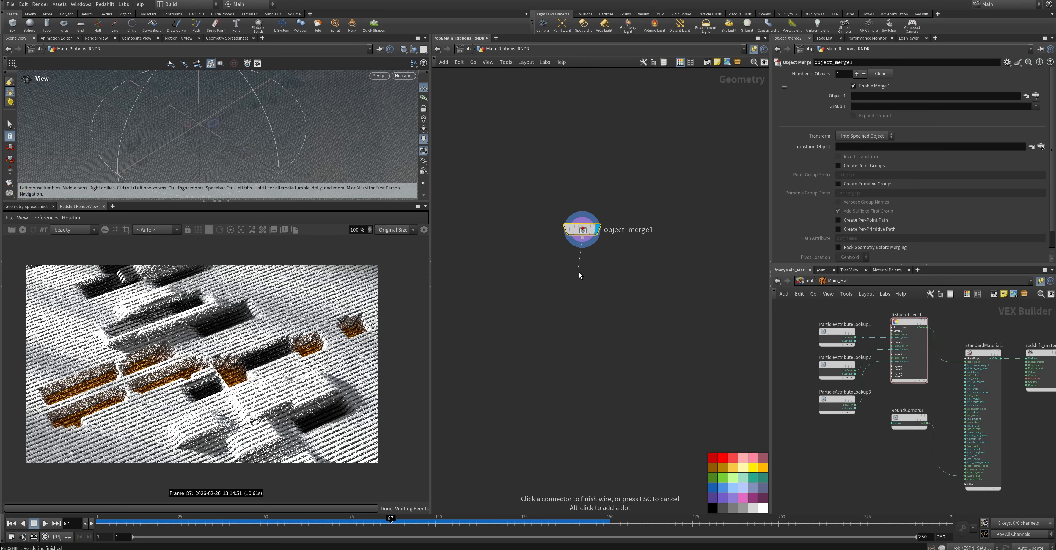
pyautogui.press('Tab')
pyautogui.write('null')
pyautogui.press('Return')
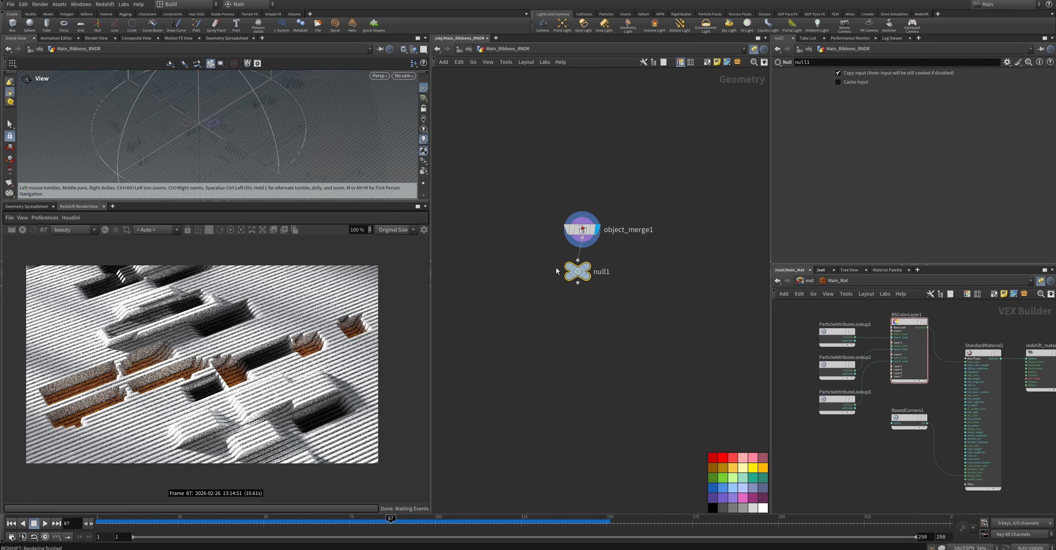
pyautogui.click(561, 272)
pyautogui.doubleClick(606, 272)
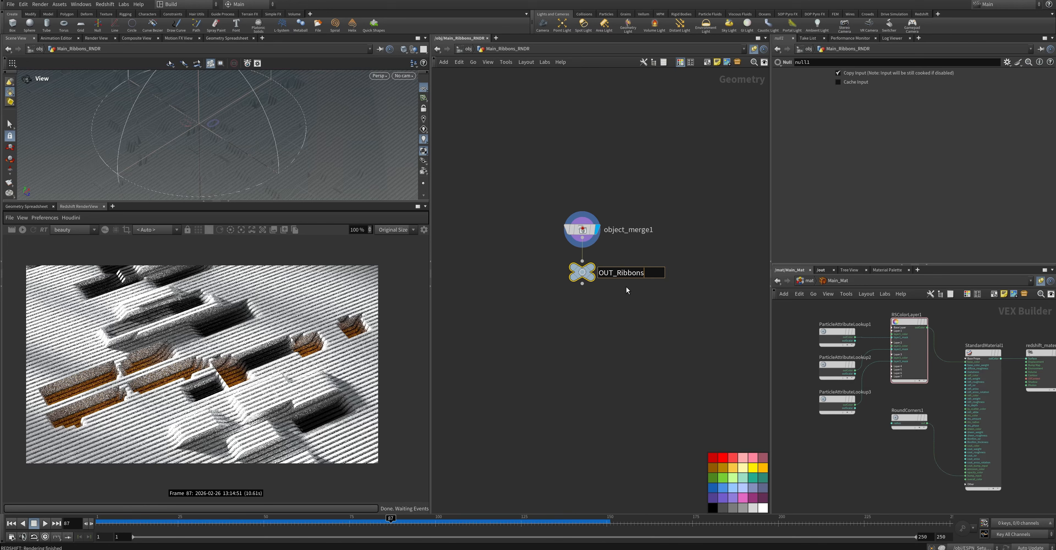
pyautogui.write('OUT_Ribbons')
pyautogui.press('Return')
# Set the Object Merge's Object 1 to /obj/ESPN_Setup/OUT_Ribbons
pyautogui.click(582, 231)
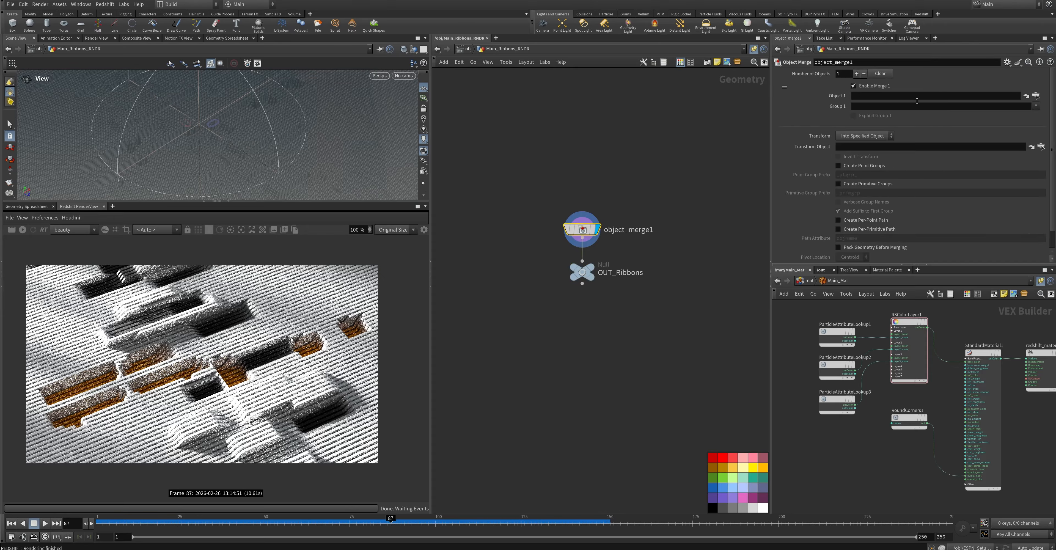
pyautogui.click(1036, 96)
pyautogui.doubleClick(1000, 74)
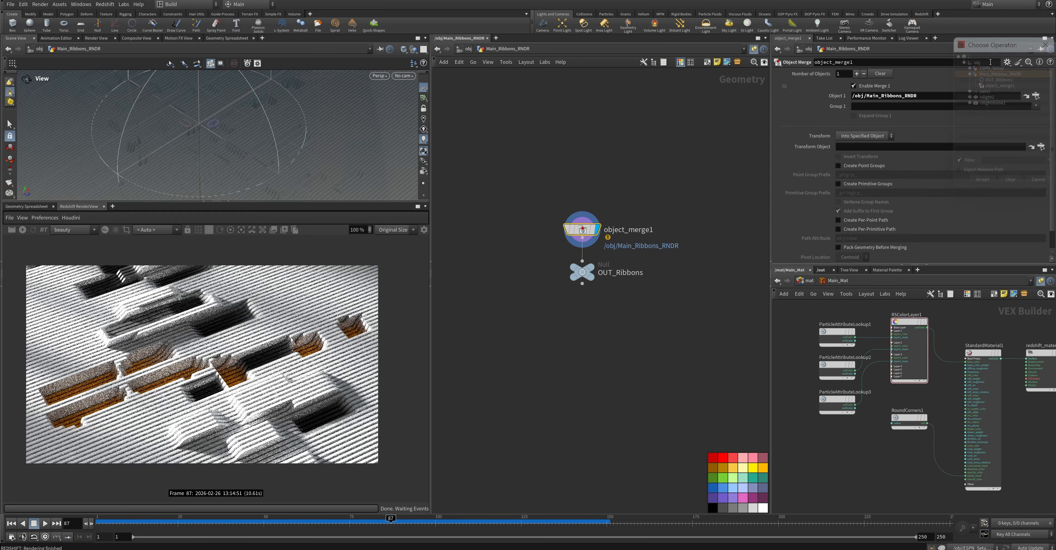
pyautogui.click(1036, 95)
pyautogui.click(1001, 63)
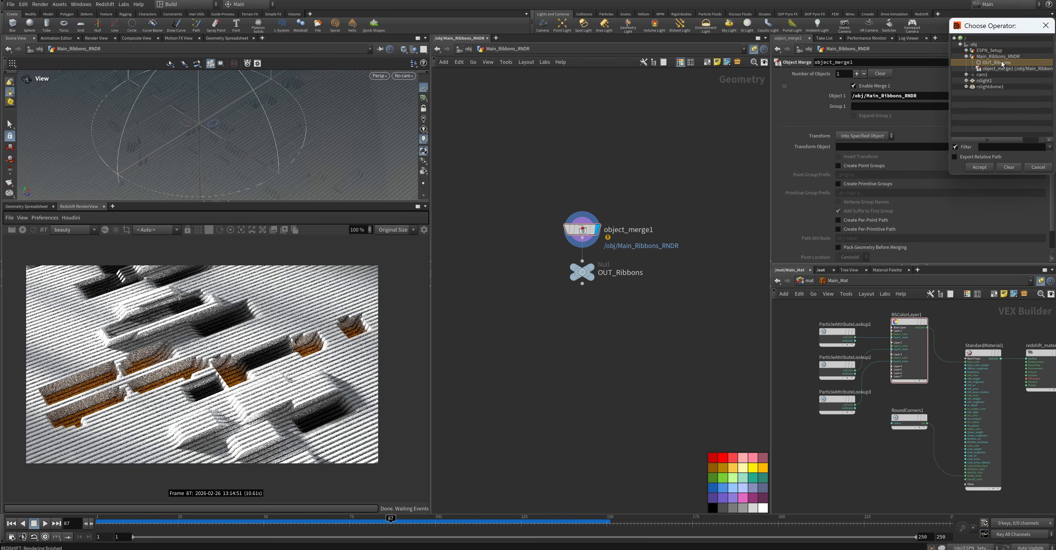
pyautogui.click(966, 50)
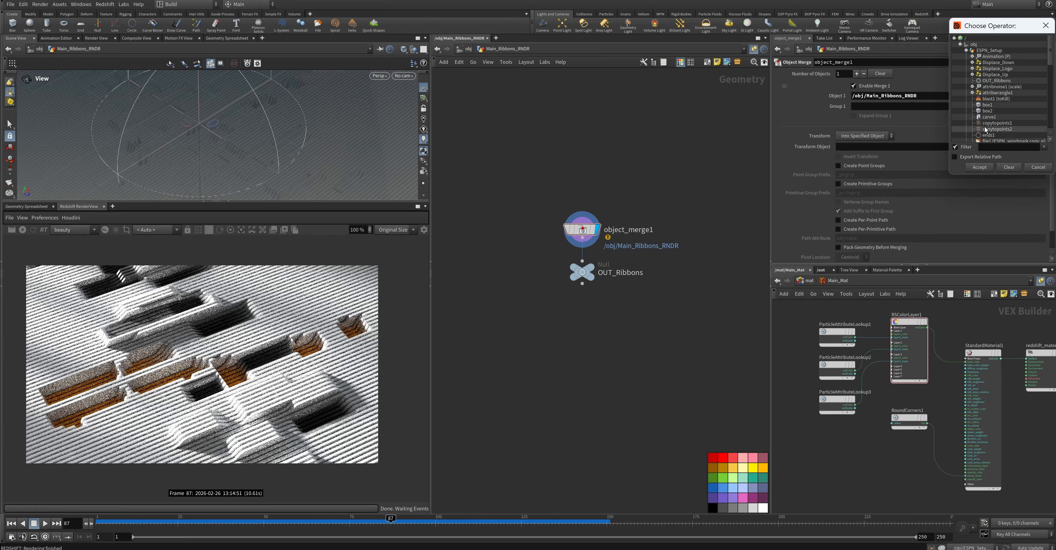
pyautogui.doubleClick(986, 82)
pyautogui.click(623, 182)
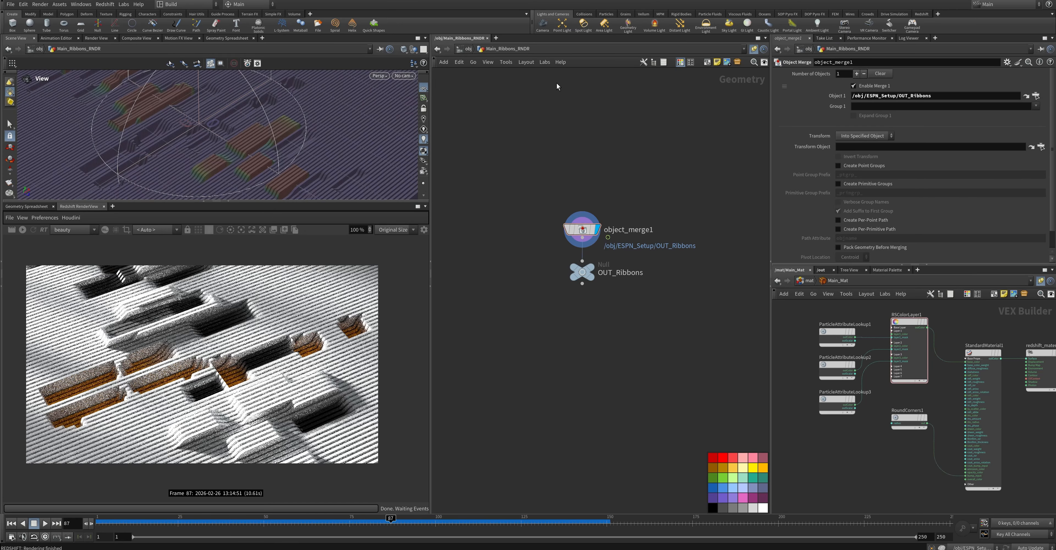
# Return to object level and enter the ESPN_Setup network
pyautogui.click(462, 51)
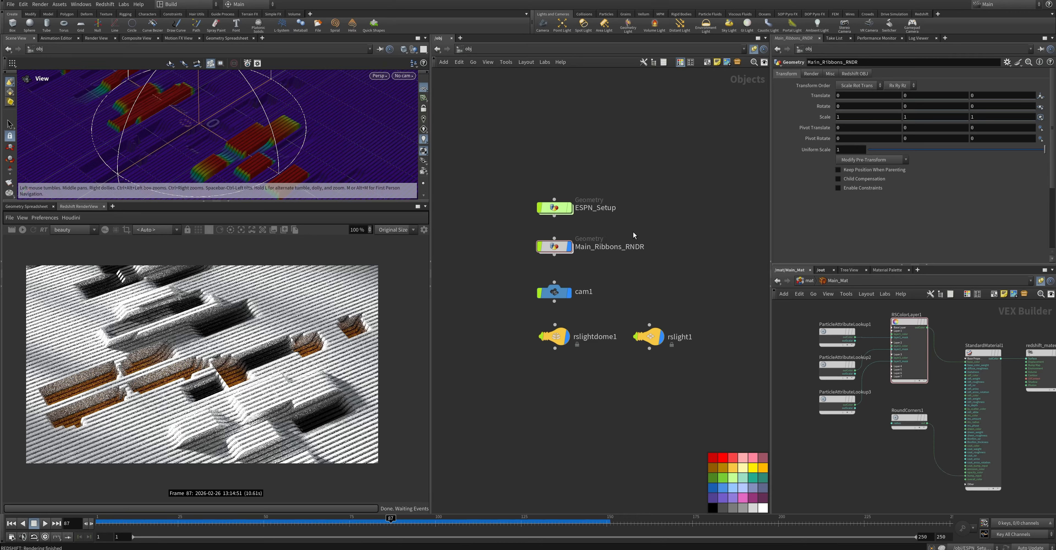
pyautogui.moveTo(657, 245); pyautogui.dragTo(650, 292, button='middle')
pyautogui.click(556, 259)
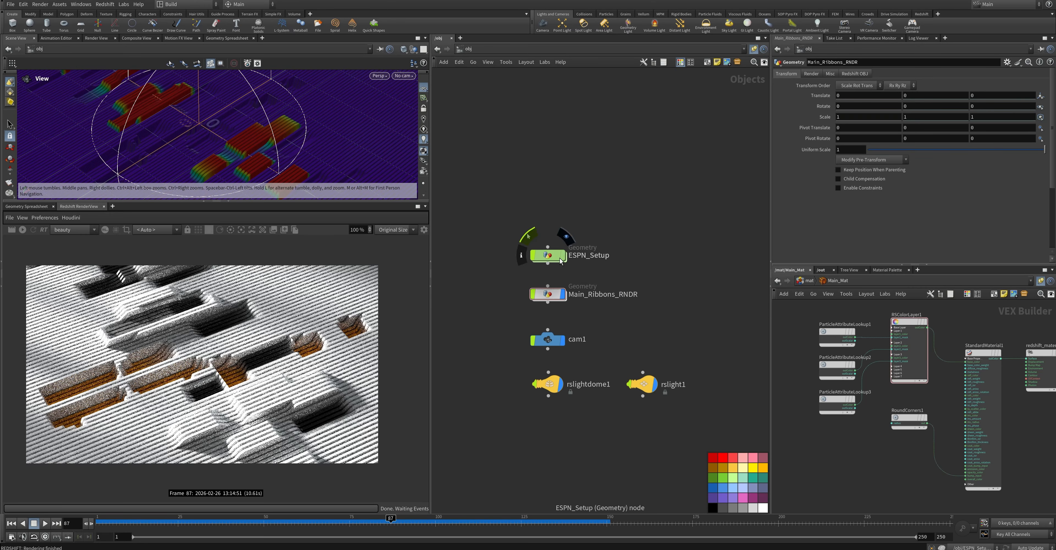
pyautogui.doubleClick(557, 258)
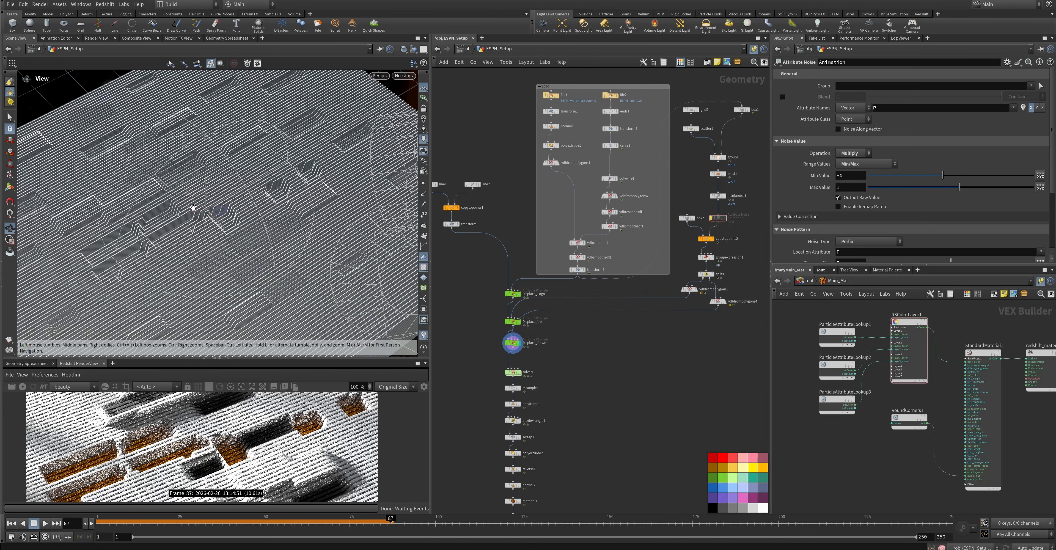
# Branch a Time Shift node off the output of Displace_Down
pyautogui.scroll(1, 604, 344)
pyautogui.press('Tab')
pyautogui.moveTo(609, 348)
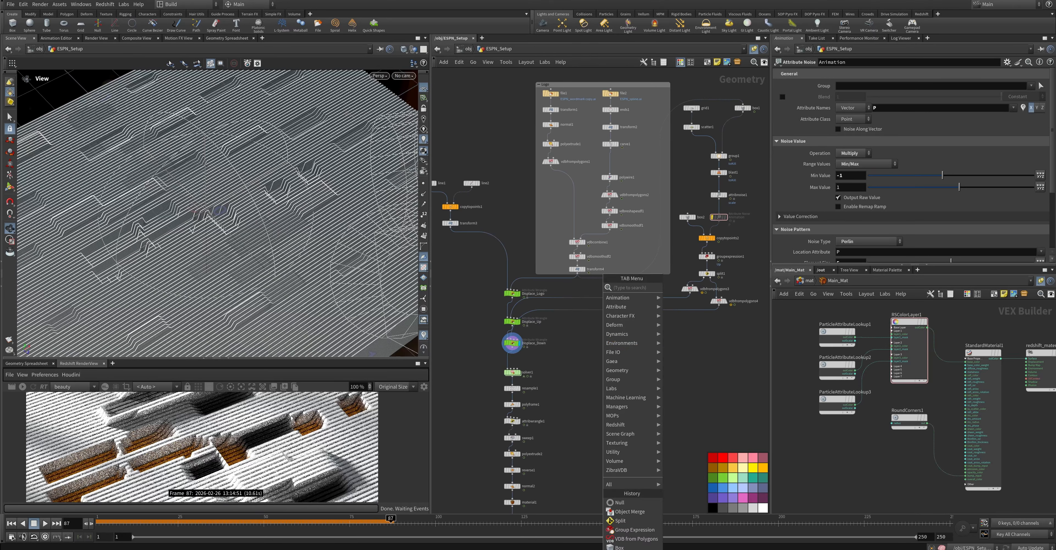
pyautogui.press('Escape')
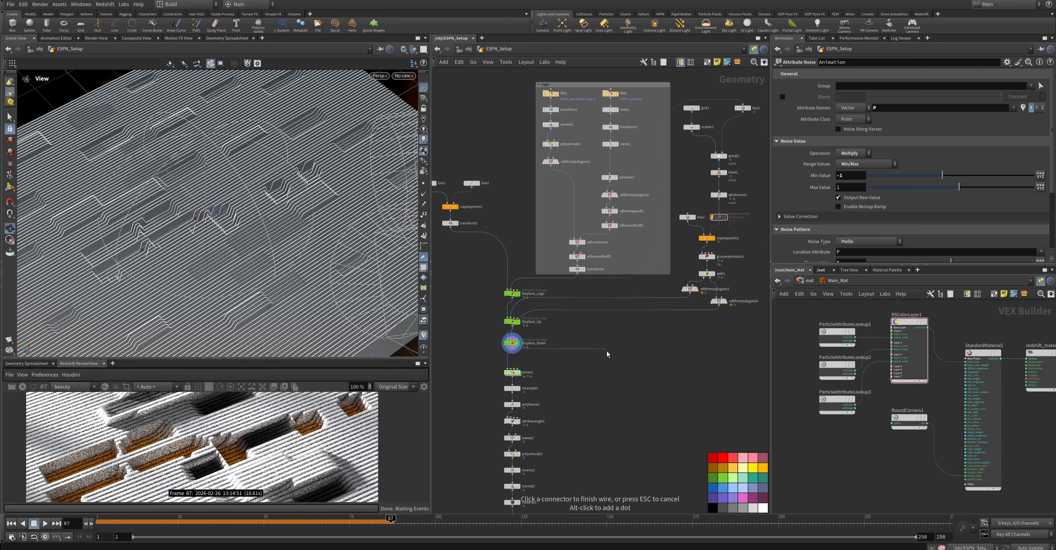
pyautogui.press('Tab')
pyautogui.write('time')
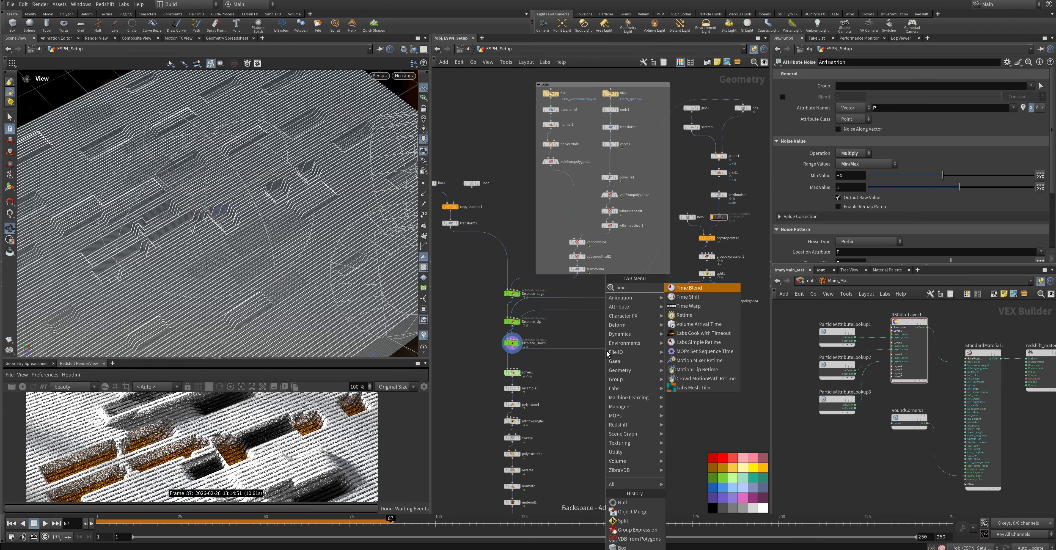
pyautogui.press('Down')
pyautogui.press('Return')
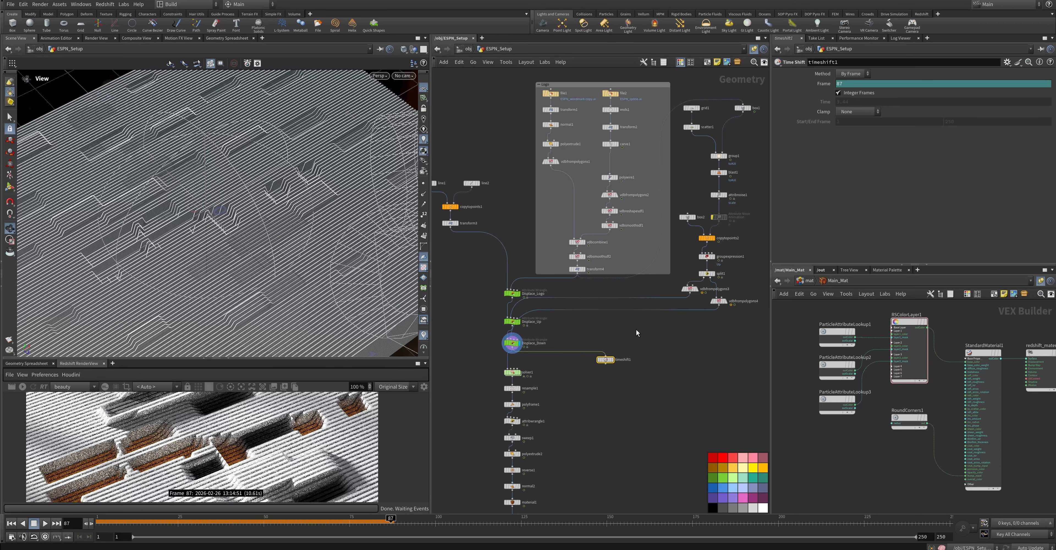
# Set the Time Shift's Frame to 1
pyautogui.keyDown('ctrl'); pyautogui.keyDown('shift'); pyautogui.click(829, 84); pyautogui.keyUp('shift'); pyautogui.keyUp('ctrl')
pyautogui.click(841, 84)
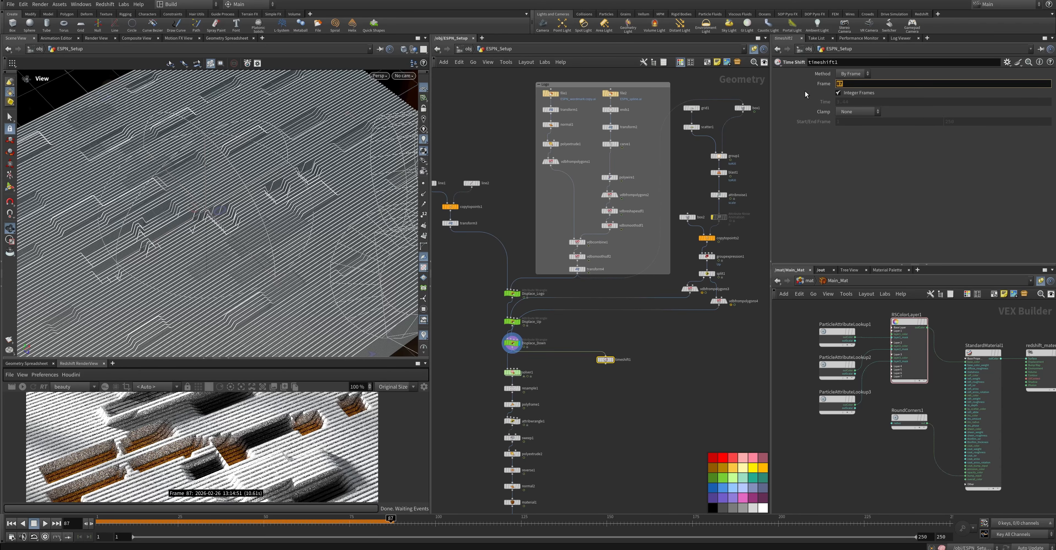
pyautogui.write('0')
pyautogui.press('BackSpace')
pyautogui.write('1')
pyautogui.press('Return')
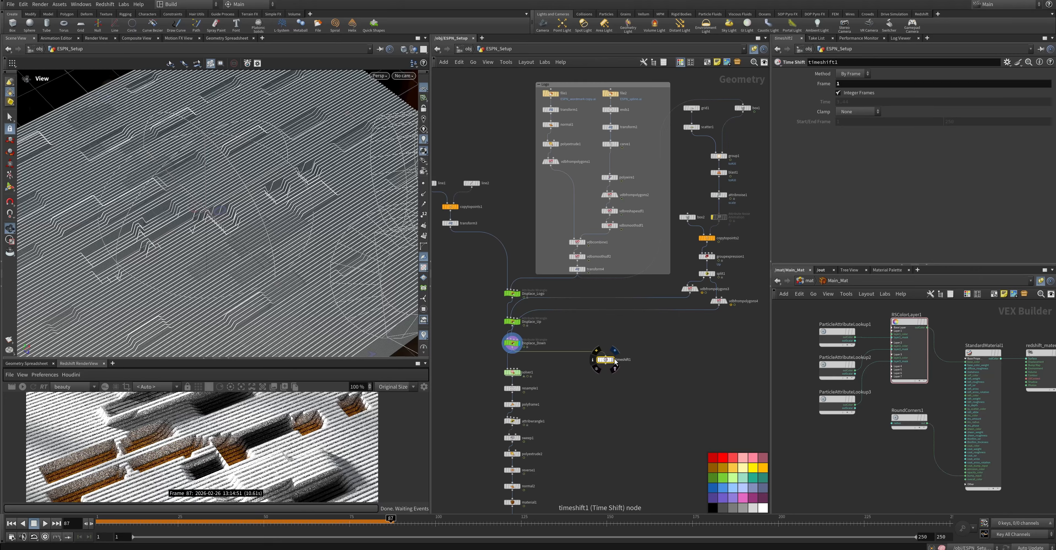
# Move the Time Shift node farther from the main chain, set its Frame to 250 and display its result
pyautogui.moveTo(609, 362); pyautogui.dragTo(649, 362)
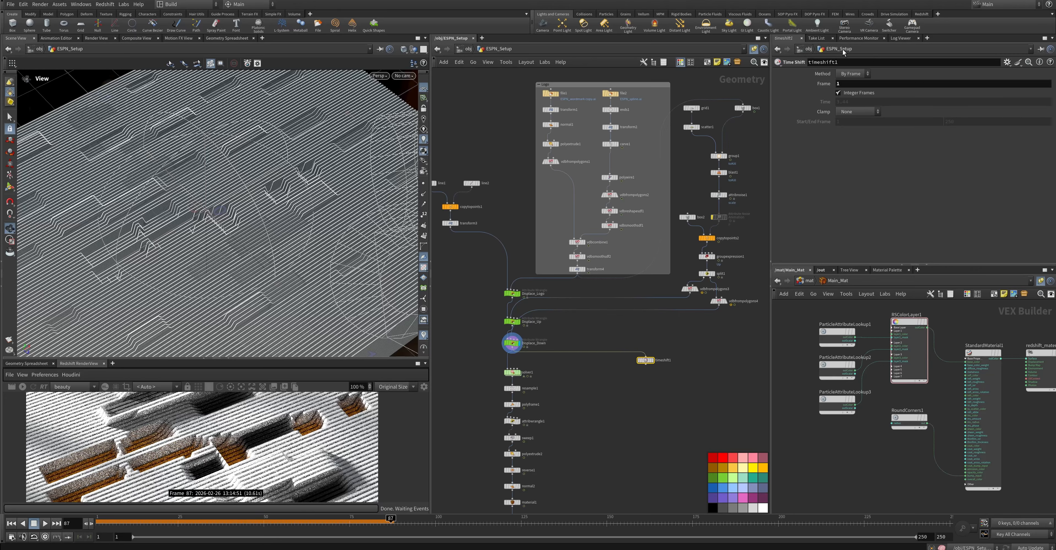
pyautogui.click(849, 84)
pyautogui.press('BackSpace')
pyautogui.write('250')
pyautogui.press('Return')
pyautogui.click(651, 360)
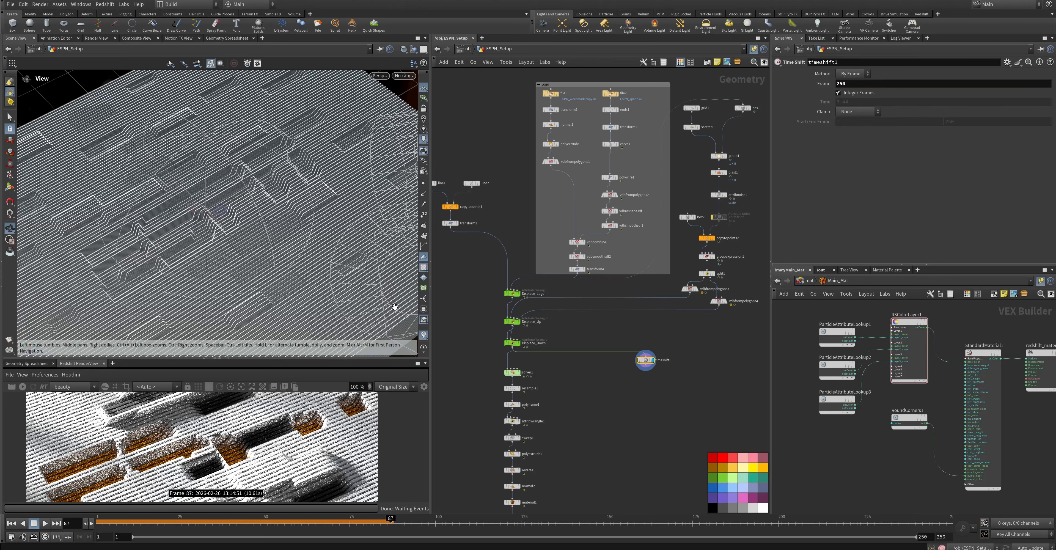
# Add a Blast node directly below the Time Shift and display its result
pyautogui.press('Tab')
pyautogui.write('bla')
pyautogui.press('Return')
pyautogui.click(646, 375)
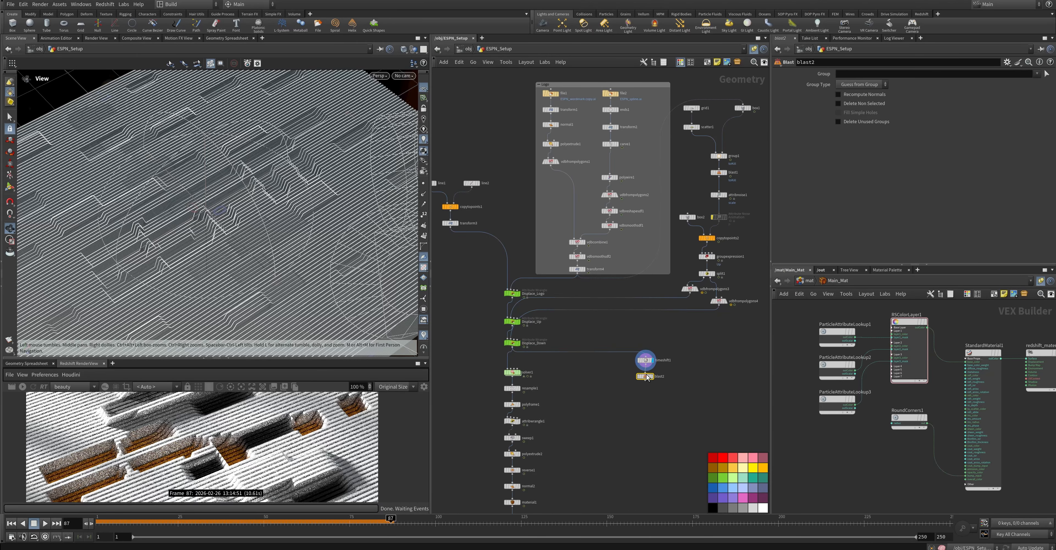
pyautogui.scroll(3, 649, 376)
pyautogui.click(652, 377)
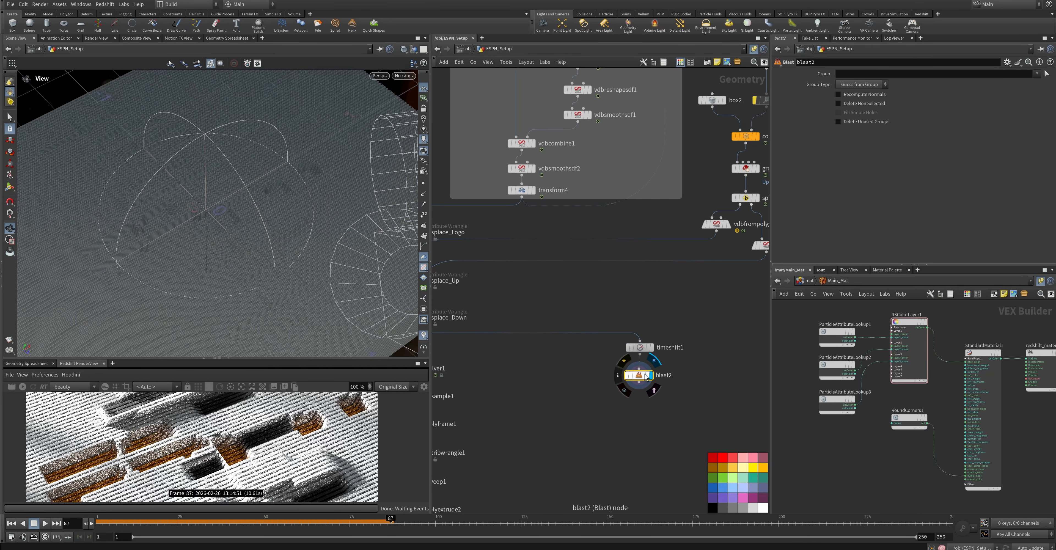
pyautogui.moveTo(651, 377); pyautogui.dragTo(647, 373)
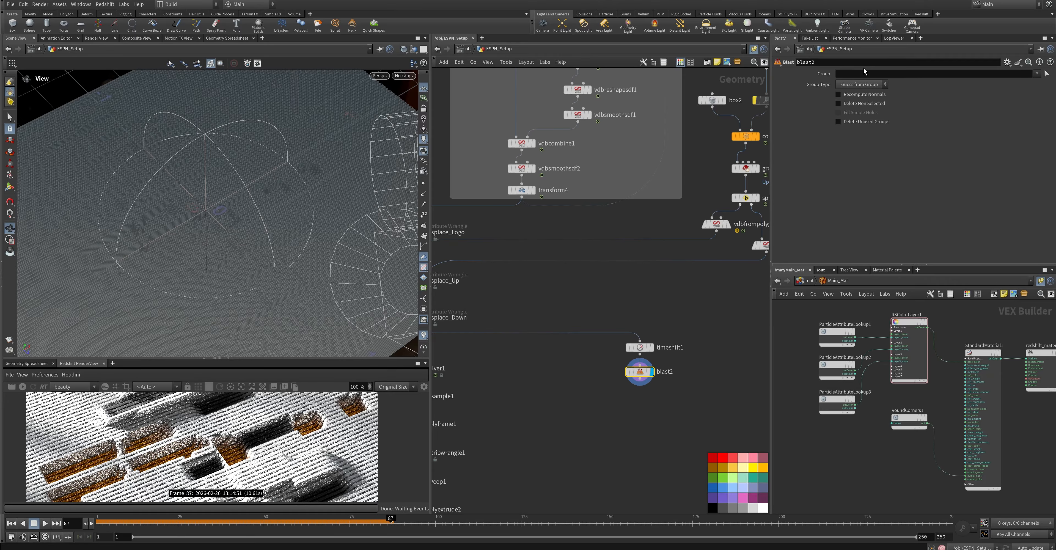
# Set the Blast's Group to @P.y==0 and enable Delete Non Selected
pyautogui.click(869, 74)
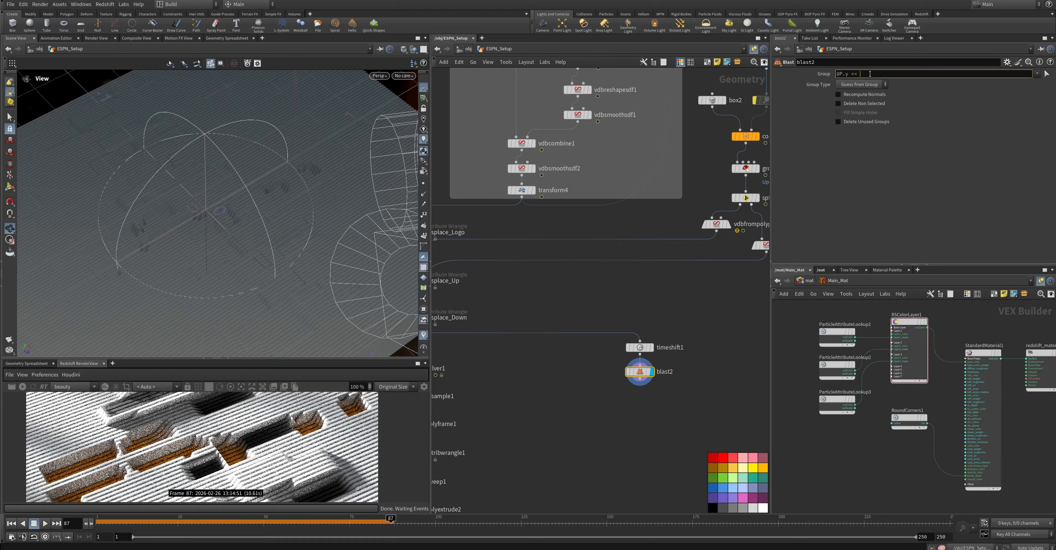
pyautogui.press('Return')
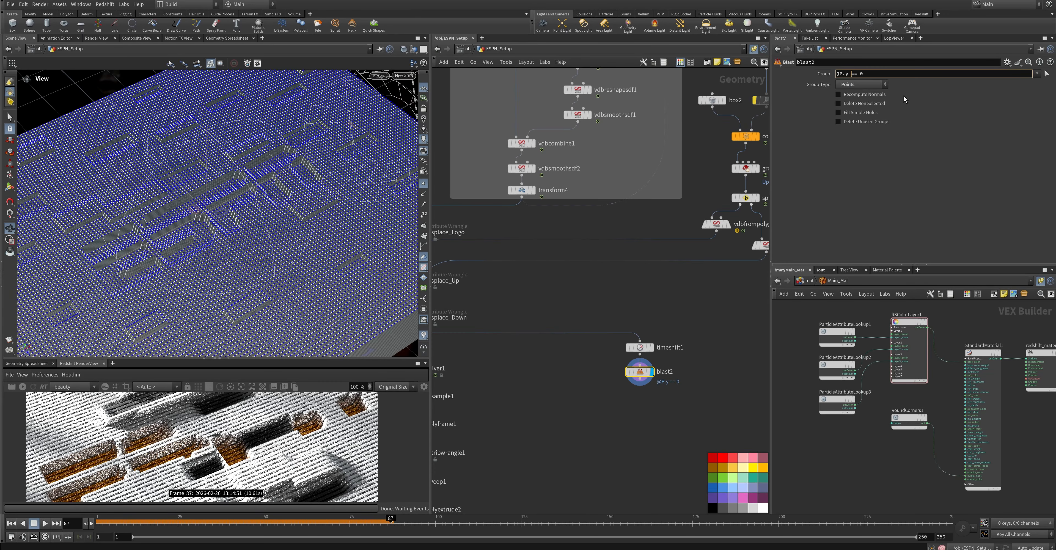
pyautogui.click(838, 104)
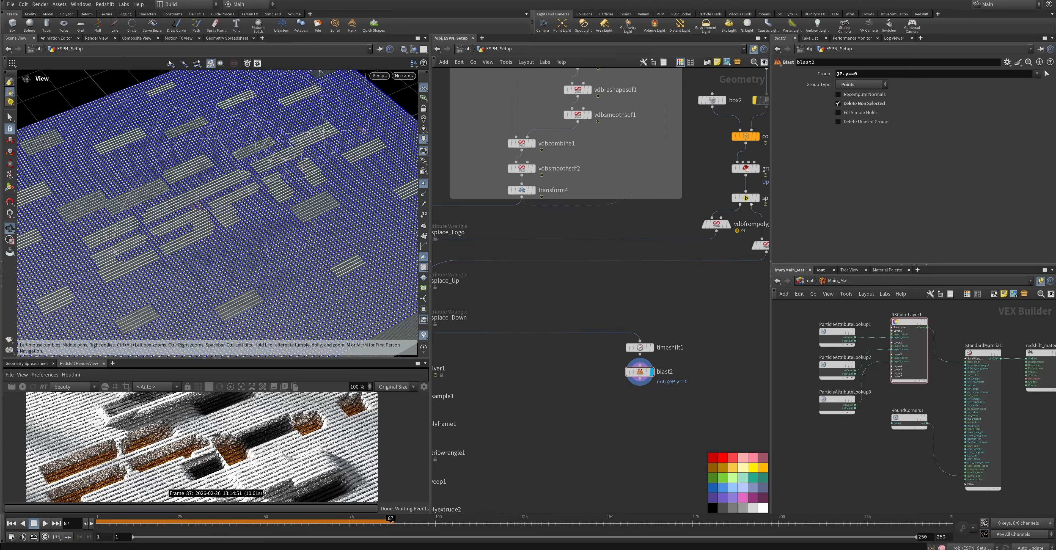
# Connect a Delete node below the Blast and display its result
pyautogui.middleClick(635, 371)
pyautogui.press('Tab')
pyautogui.write('del')
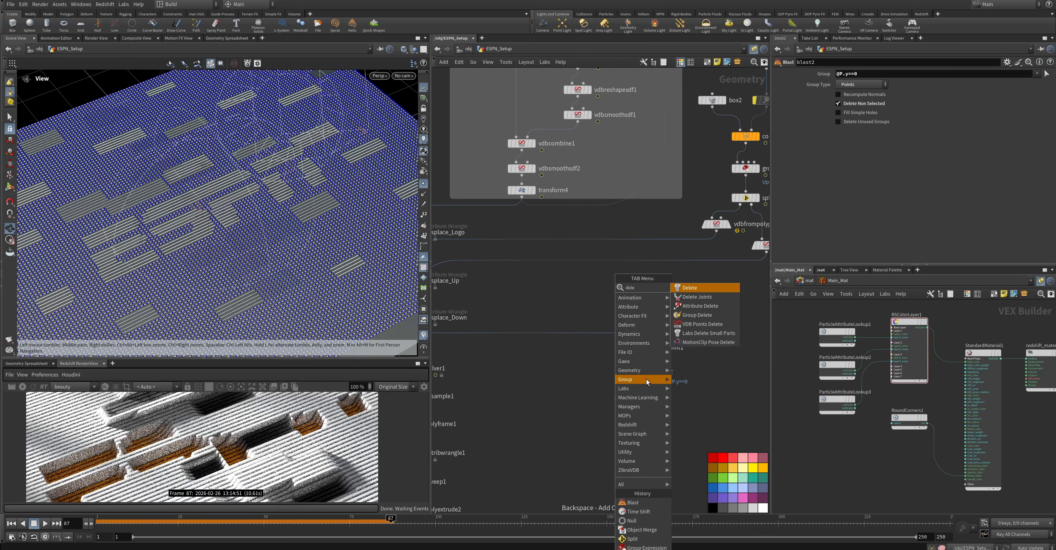
pyautogui.press('Return')
pyautogui.moveTo(617, 400); pyautogui.dragTo(641, 398)
pyautogui.click(652, 397)
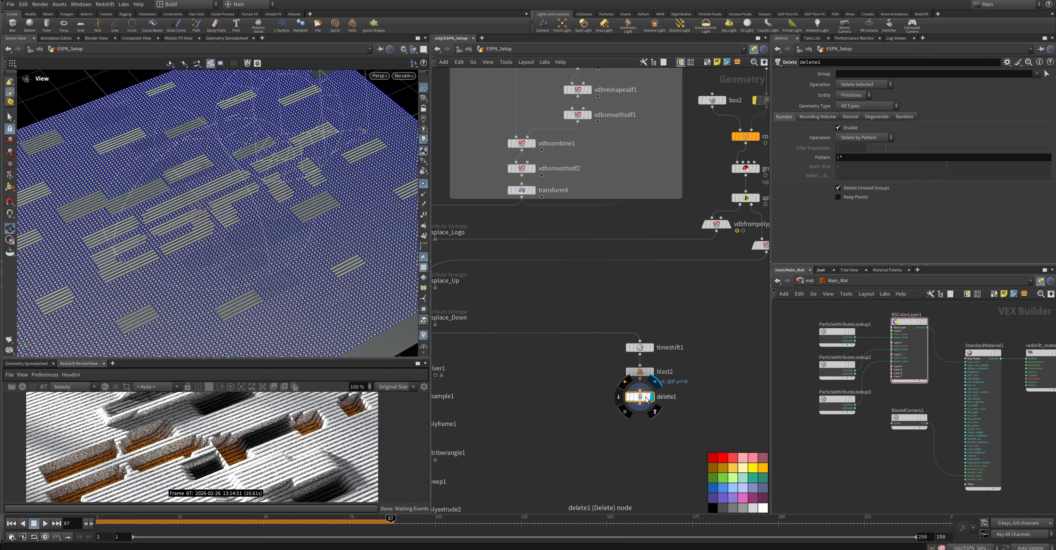
# Enable Keep Points on the Delete node and set its Pattern to * so all primitives are removed
pyautogui.click(839, 197)
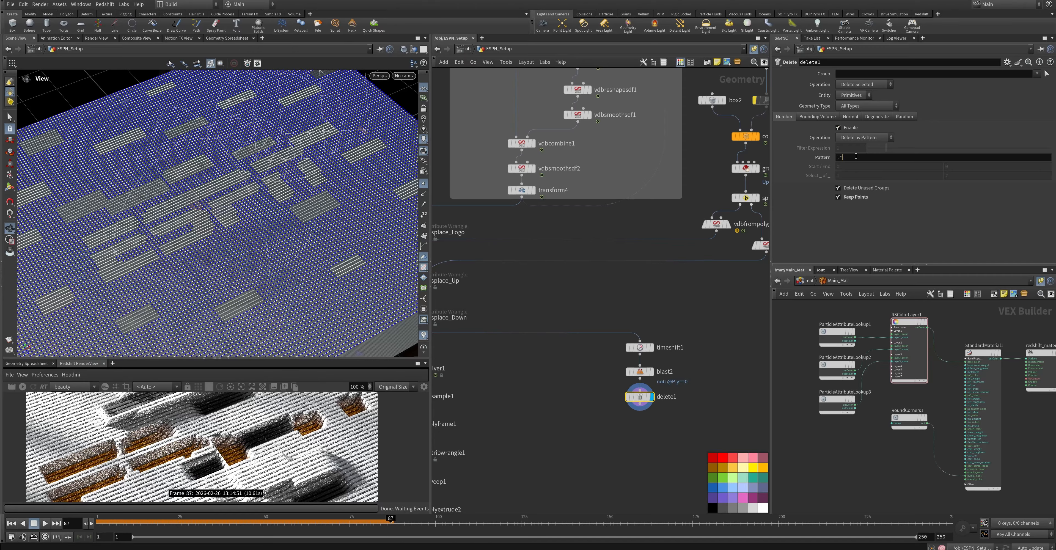
pyautogui.press('Left')
pyautogui.press('BackSpace')
pyautogui.click(859, 225)
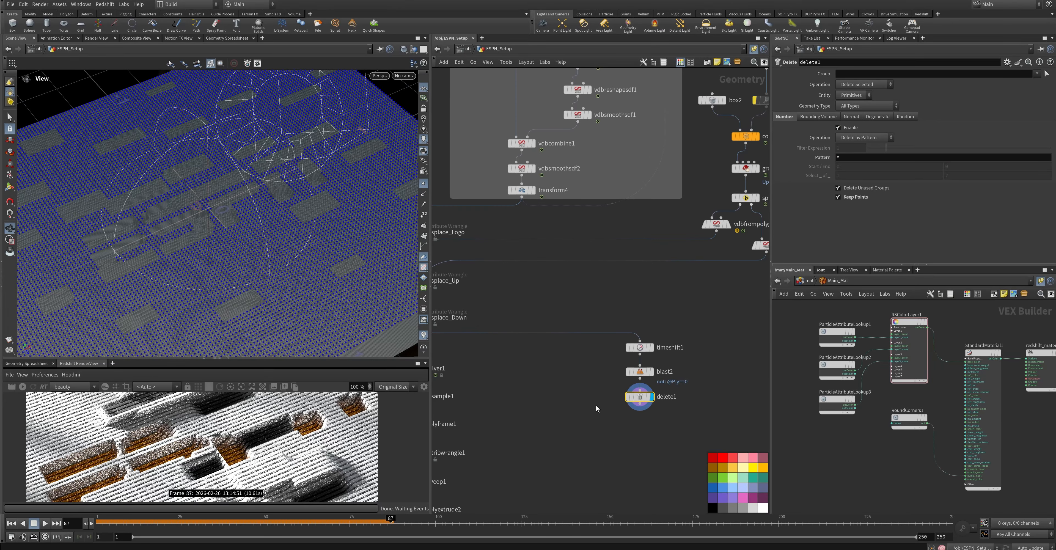
# Add a Group Expression node below the Delete node and display its result
pyautogui.moveTo(596, 405); pyautogui.dragTo(590, 354, button='middle')
pyautogui.press('Tab')
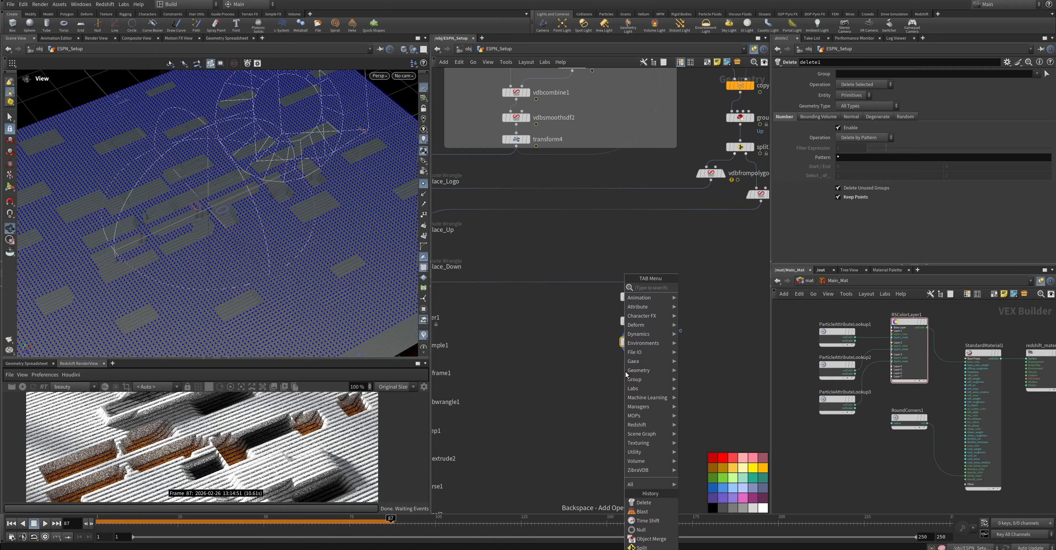
pyautogui.write('group exp')
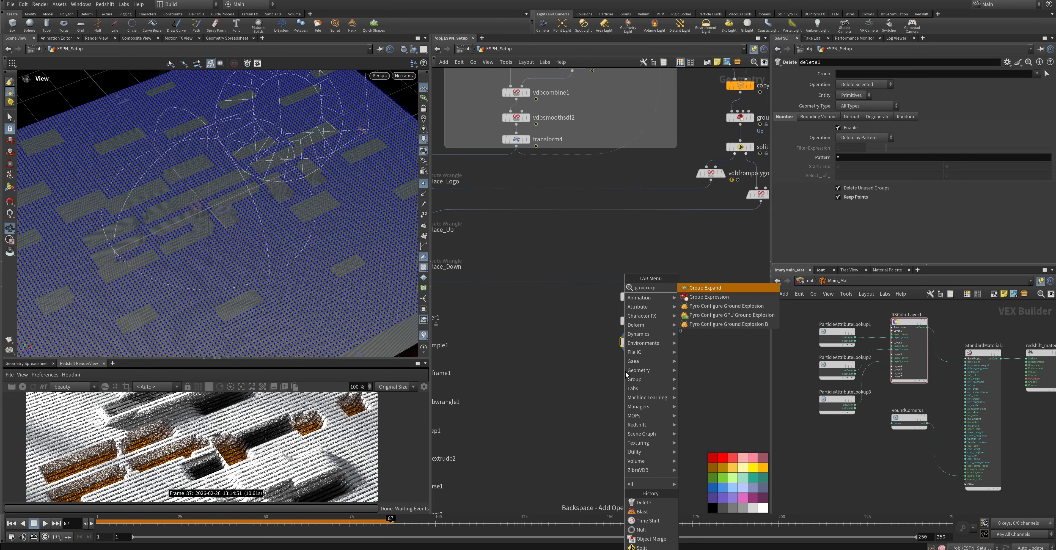
pyautogui.click(709, 297)
pyautogui.click(633, 370)
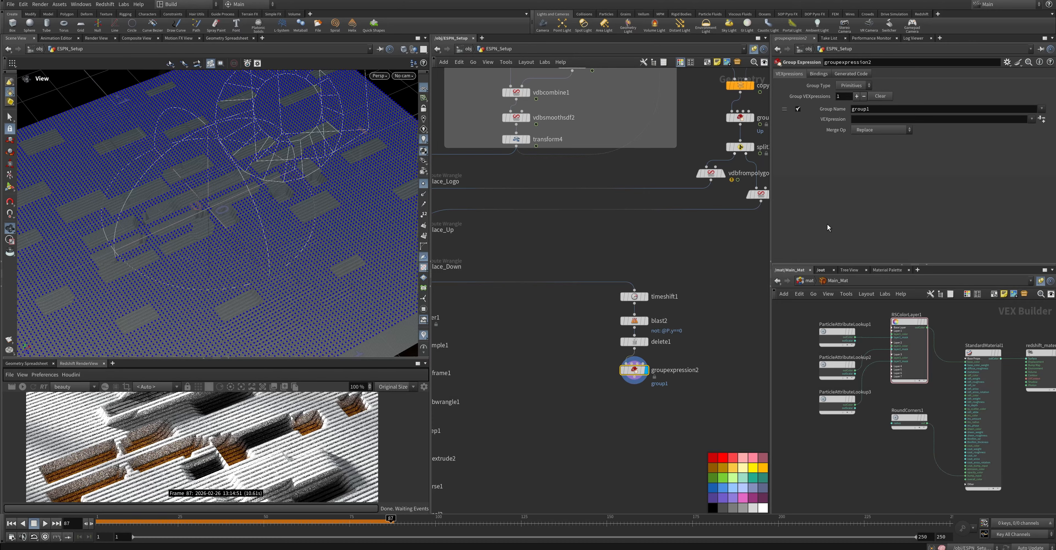
pyautogui.click(1045, 123)
pyautogui.click(984, 134)
pyautogui.write('chf()')
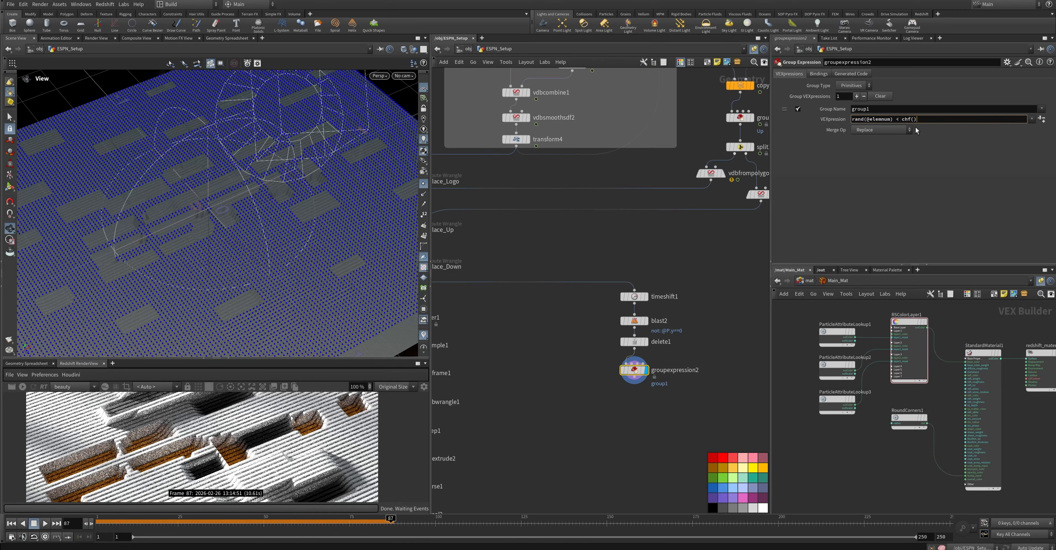
pyautogui.write('"Amount')
pyautogui.press('Return')
# Add + chf("Seed") inside the expression's rand() call and generate the Seed and Amount parameters
pyautogui.click(891, 119)
pyautogui.write('+ chf()')
pyautogui.press('Left')
pyautogui.write('"Seed"')
pyautogui.press('Return')
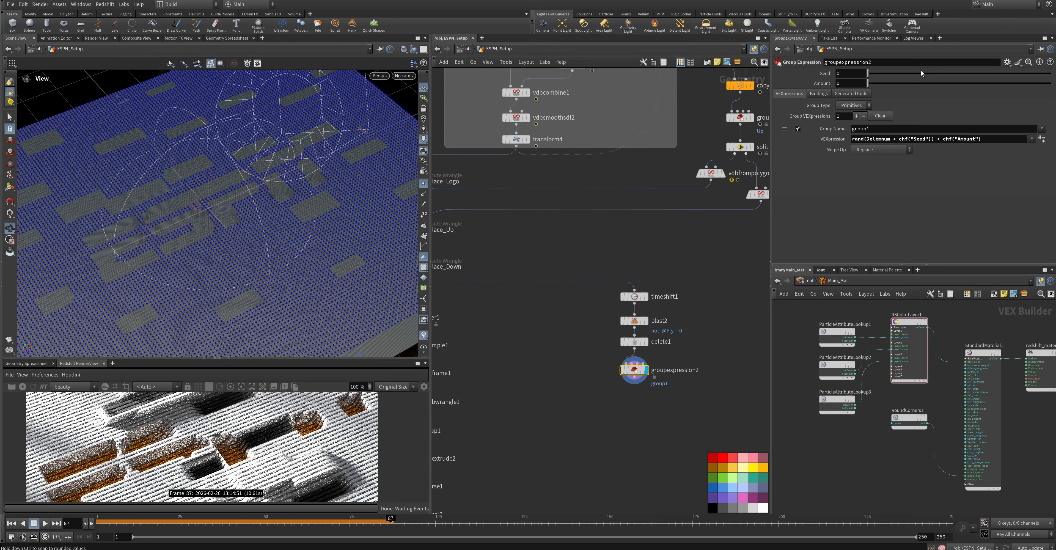
# Edit the Group Expression's parameter interface to move Amount and Seed into a new folder below the existing parameters
pyautogui.click(1007, 62)
pyautogui.click(955, 90)
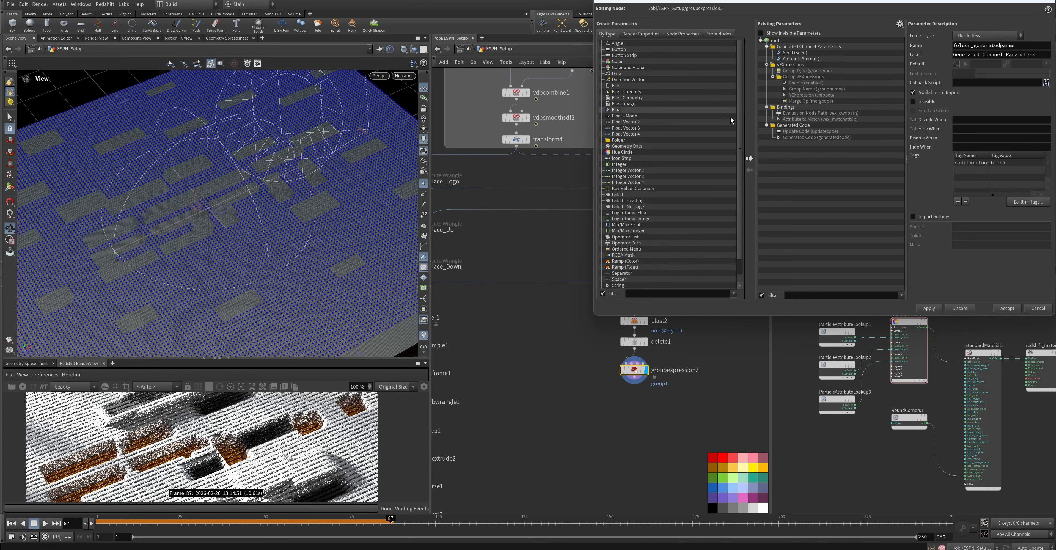
pyautogui.moveTo(623, 139); pyautogui.dragTo(790, 144)
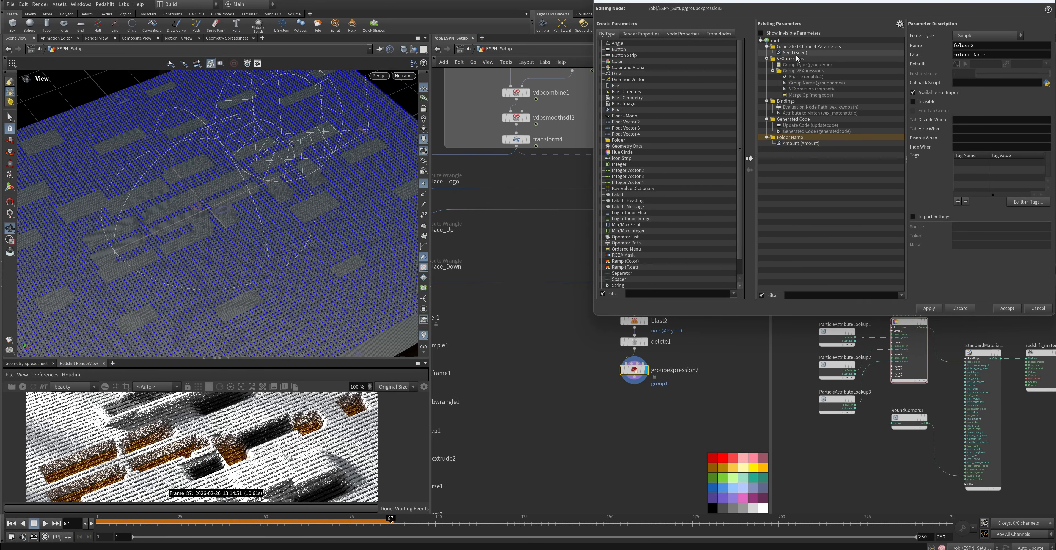
pyautogui.moveTo(795, 53); pyautogui.dragTo(790, 137)
pyautogui.click(1008, 308)
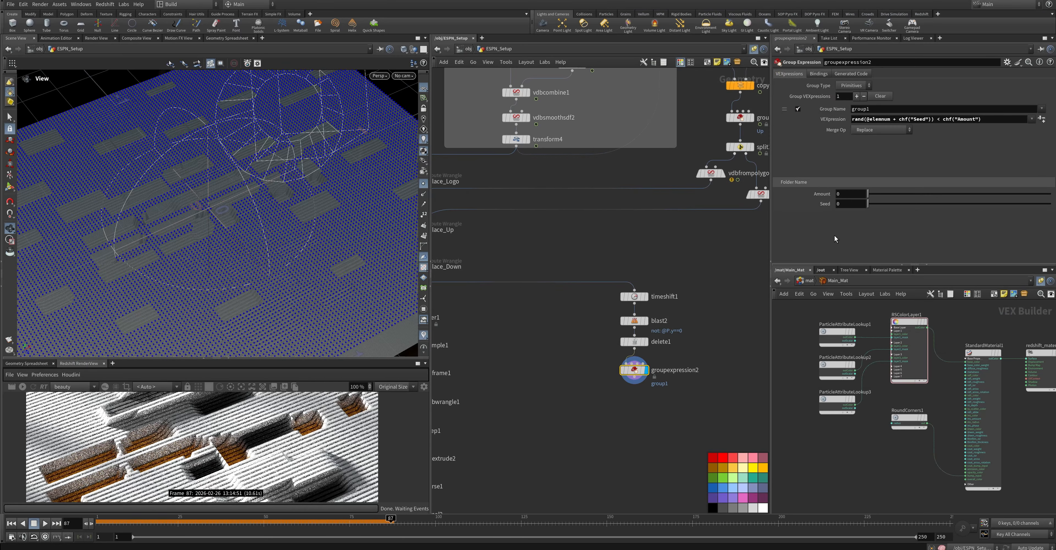
# Set the Group Expression's Group Type to Points, Amount to 0.01 and Seed to about 0.539
pyautogui.moveTo(867, 194); pyautogui.dragTo(928, 204)
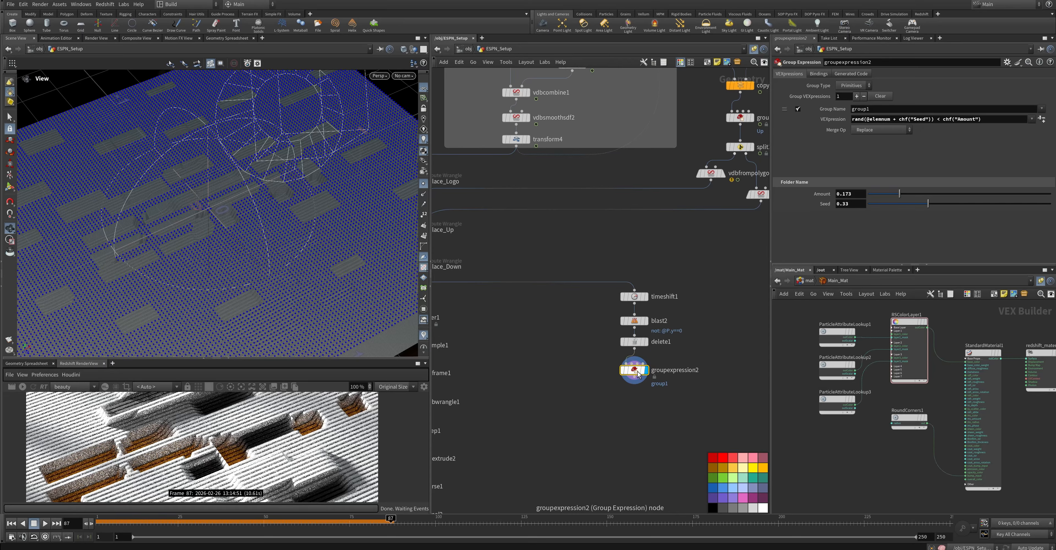
pyautogui.click(852, 85)
pyautogui.click(847, 107)
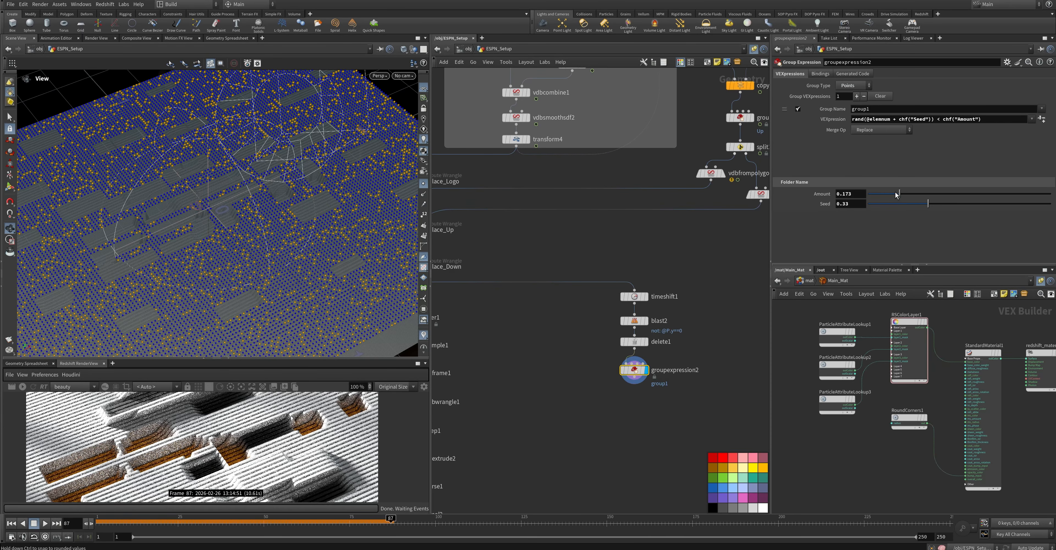
pyautogui.moveTo(900, 193); pyautogui.dragTo(872, 195)
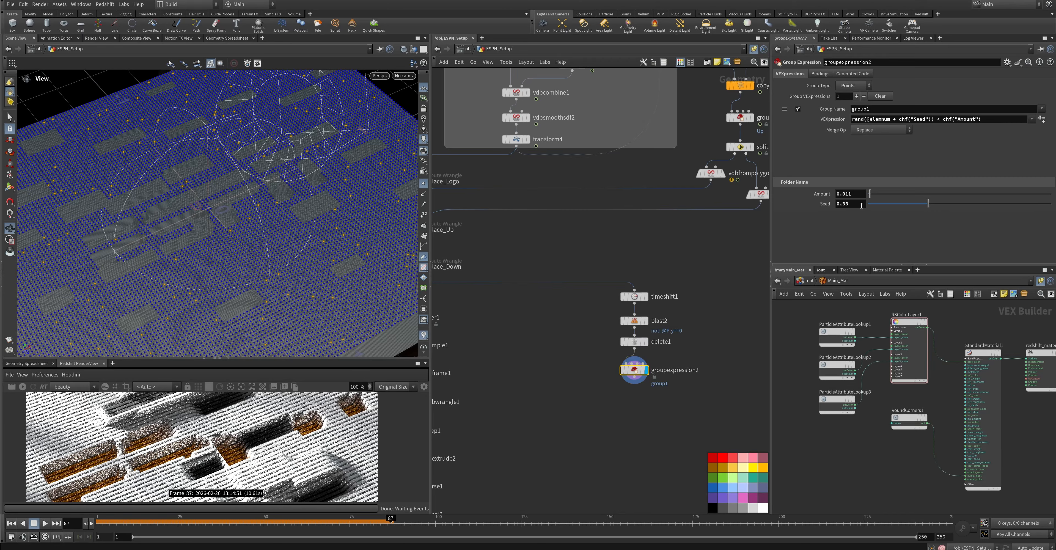
pyautogui.click(857, 194)
pyautogui.press('BackSpace')
pyautogui.moveTo(929, 204); pyautogui.dragTo(968, 211)
# Add a Box node beside the Group Expression, feed it from transform4 and display its result
pyautogui.click(642, 407)
pyautogui.moveTo(693, 296); pyautogui.dragTo(758, 245, button='middle')
pyautogui.scroll(-2, 599, 249)
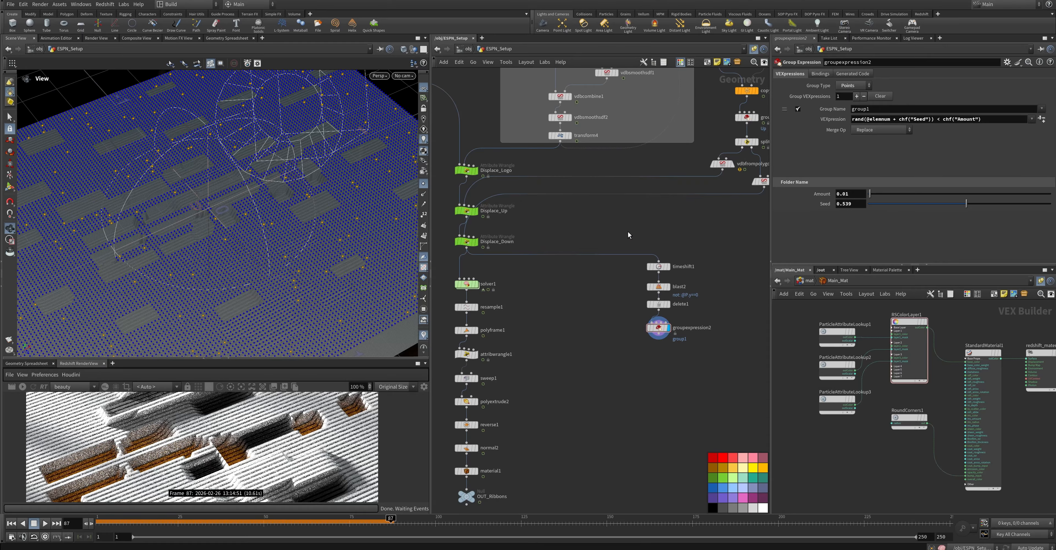
pyautogui.moveTo(628, 233); pyautogui.dragTo(556, 302, button='middle')
pyautogui.scroll(-2, 587, 270)
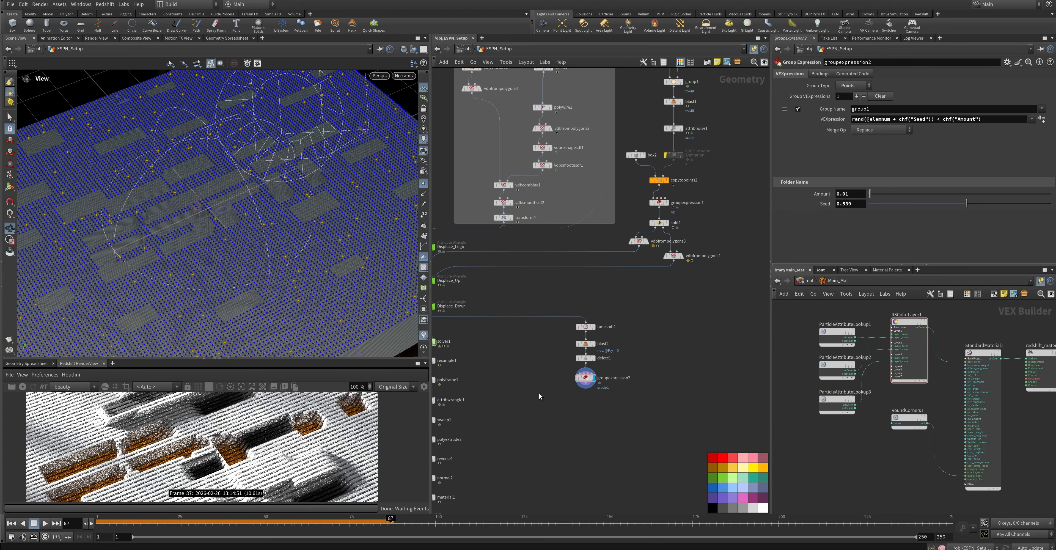
pyautogui.press('Tab')
pyautogui.write('box')
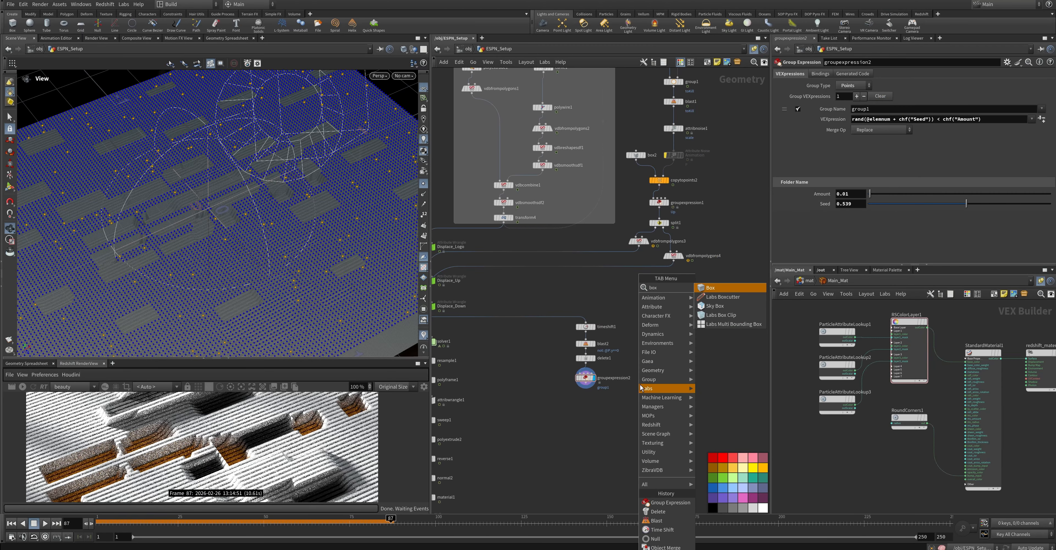
pyautogui.press('Return')
pyautogui.click(640, 387)
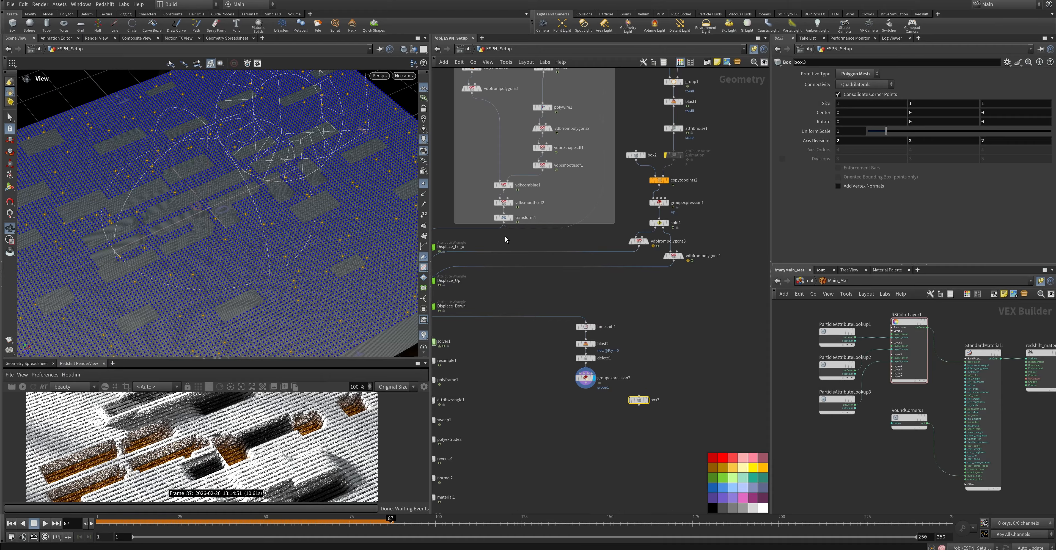
pyautogui.moveTo(503, 223); pyautogui.dragTo(648, 375)
pyautogui.click(648, 401)
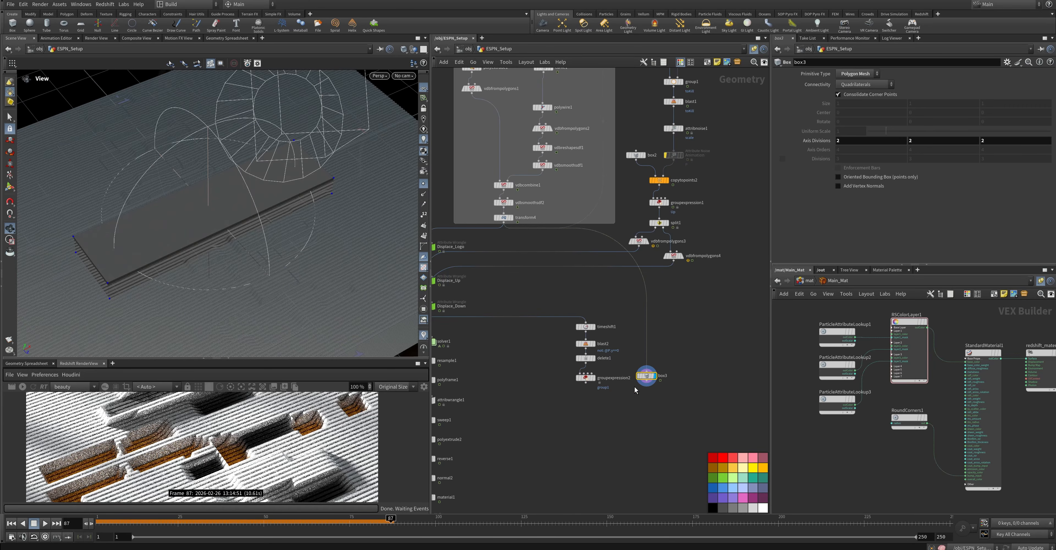
# Add a Transform node directly below the new Box and display its result
pyautogui.click(647, 381)
pyautogui.press('Tab')
pyautogui.write('transform')
pyautogui.press('Return')
pyautogui.click(626, 405)
pyautogui.click(634, 405)
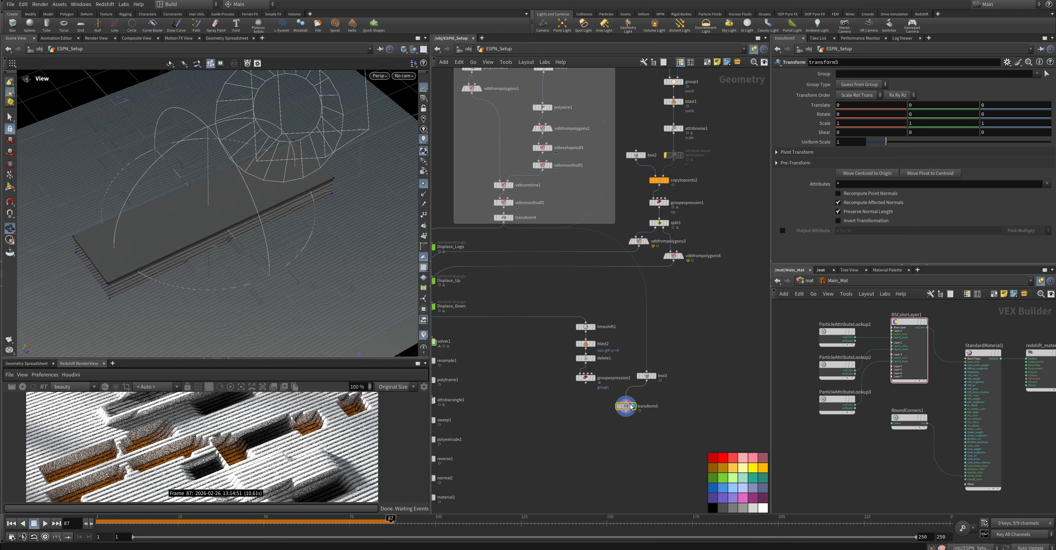
pyautogui.moveTo(630, 404); pyautogui.dragTo(650, 393)
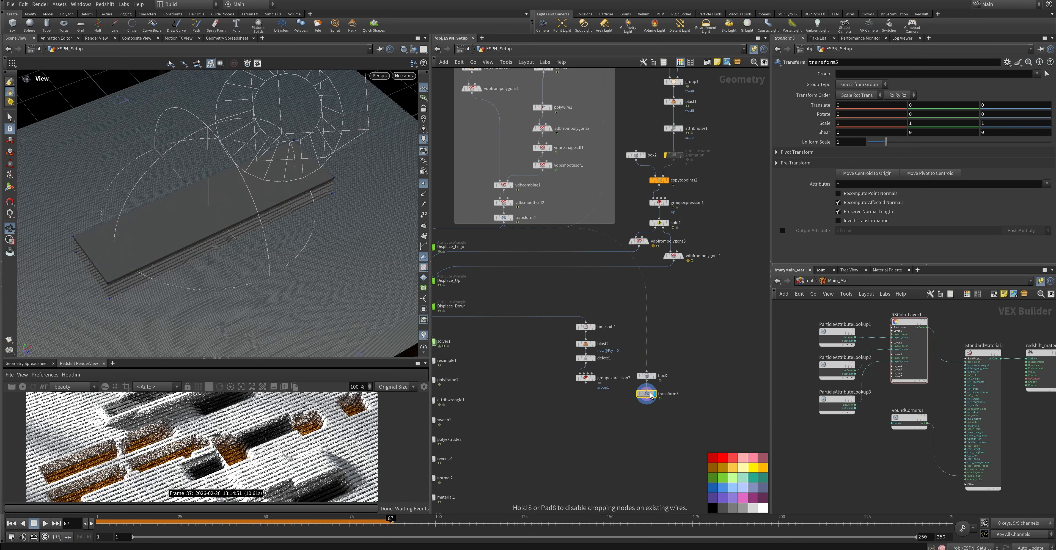
# Set the new Transform's Uniform Scale to 1.1 and its Z Scale to 1.3
pyautogui.click(854, 143)
pyautogui.write('.25')
pyautogui.press('Return')
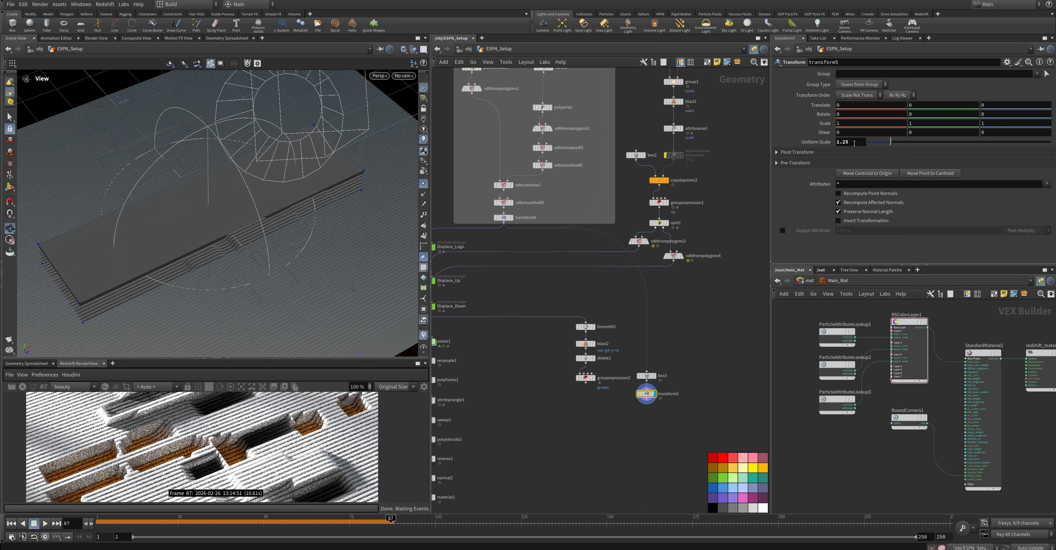
pyautogui.click(856, 143)
pyautogui.press('BackSpace')
pyautogui.press('BackSpace')
pyautogui.write('1')
pyautogui.press('Return')
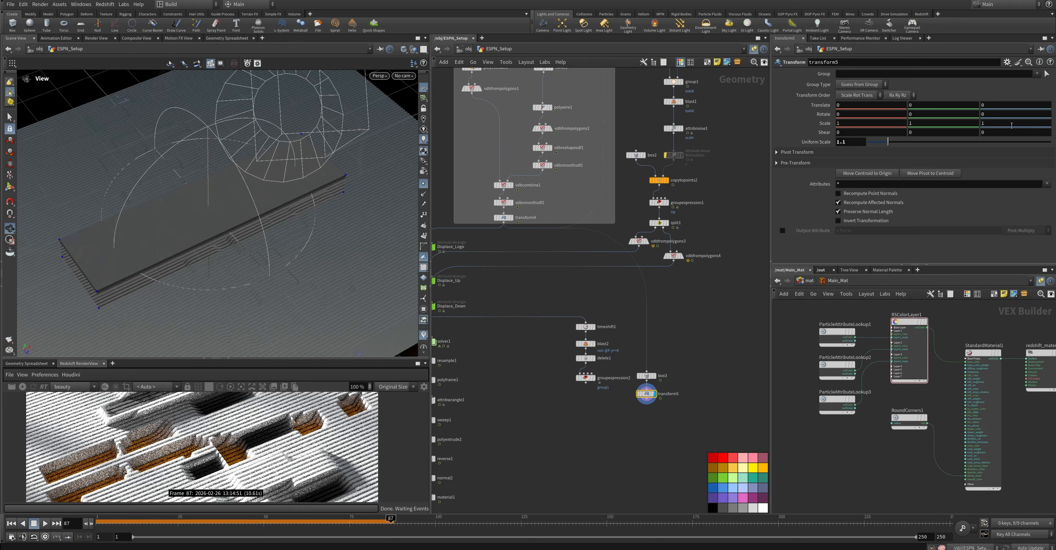
pyautogui.moveTo(1011, 125); pyautogui.dragTo(1030, 123, button='middle')
# Add a Group Create node below the Group Expression
pyautogui.scroll(3, 595, 390)
pyautogui.press('Tab')
pyautogui.write('gr')
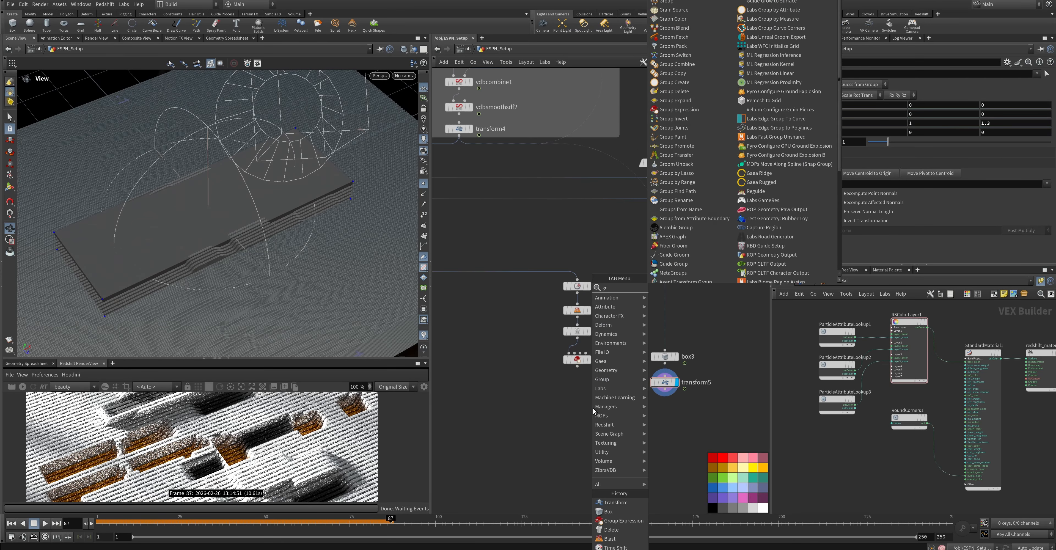
pyautogui.write('oup')
pyautogui.press('Return')
pyautogui.click(579, 392)
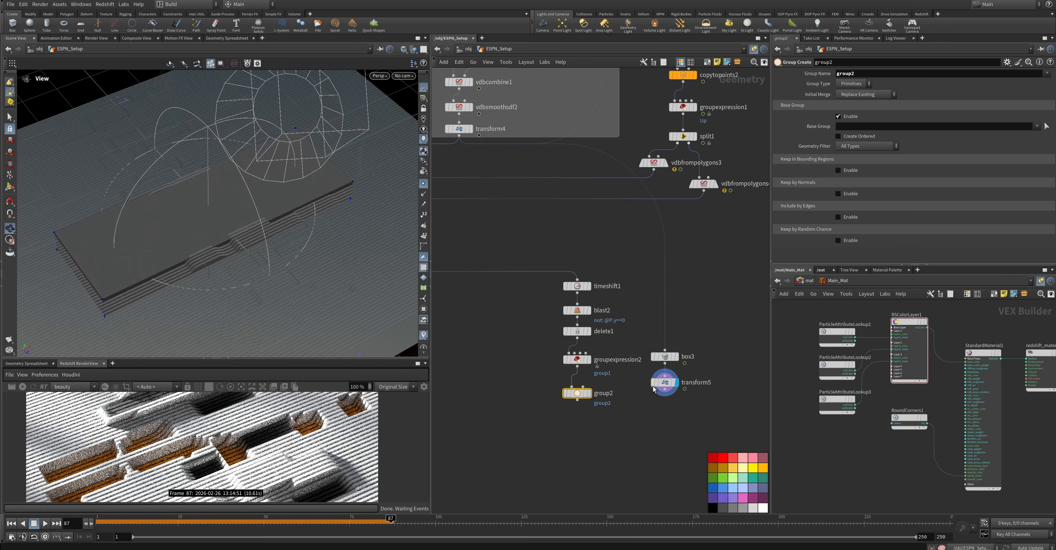
# Configure group2 as a point group kept inside a bounding object, with transform5 as the bounding geometry, and display its result
pyautogui.moveTo(665, 389); pyautogui.dragTo(581, 410)
pyautogui.click(590, 408)
pyautogui.click(838, 170)
pyautogui.click(860, 181)
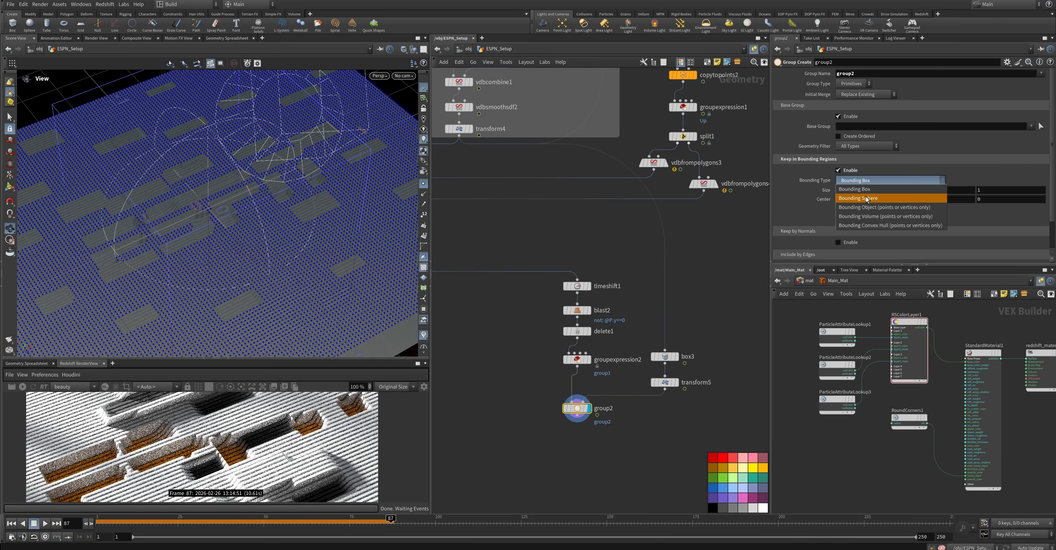
pyautogui.click(883, 207)
pyautogui.click(853, 84)
pyautogui.click(853, 93)
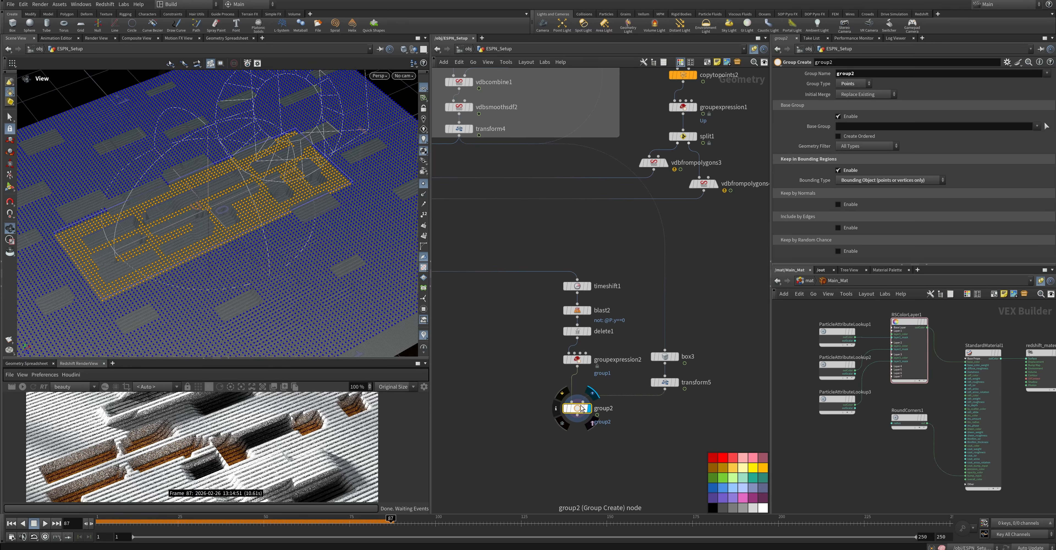
# Add a Group Combine node directly below group2 and display its result
pyautogui.press('Tab')
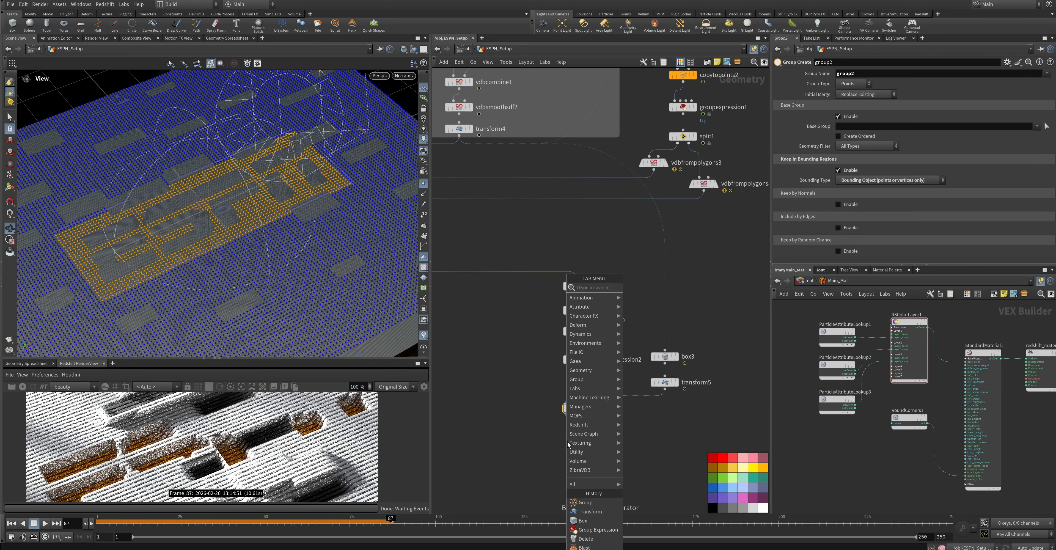
pyautogui.write('combi')
pyautogui.press('Return')
pyautogui.click(568, 441)
pyautogui.click(577, 440)
pyautogui.moveTo(575, 439); pyautogui.dragTo(583, 436)
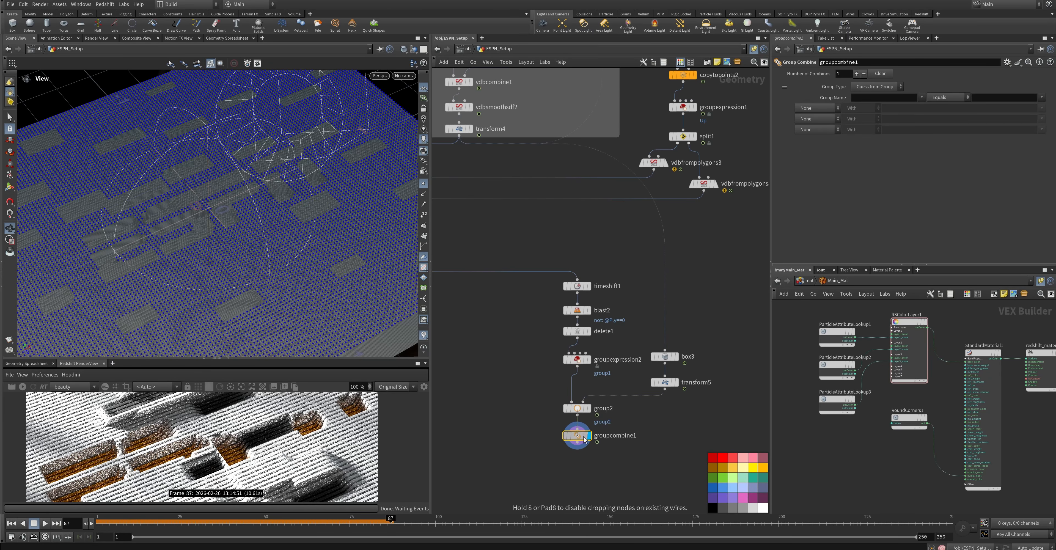
# Define new_group in the Group Combine as group1 with group2 subtracted
pyautogui.click(876, 98)
pyautogui.write('new_group')
pyautogui.press('Return')
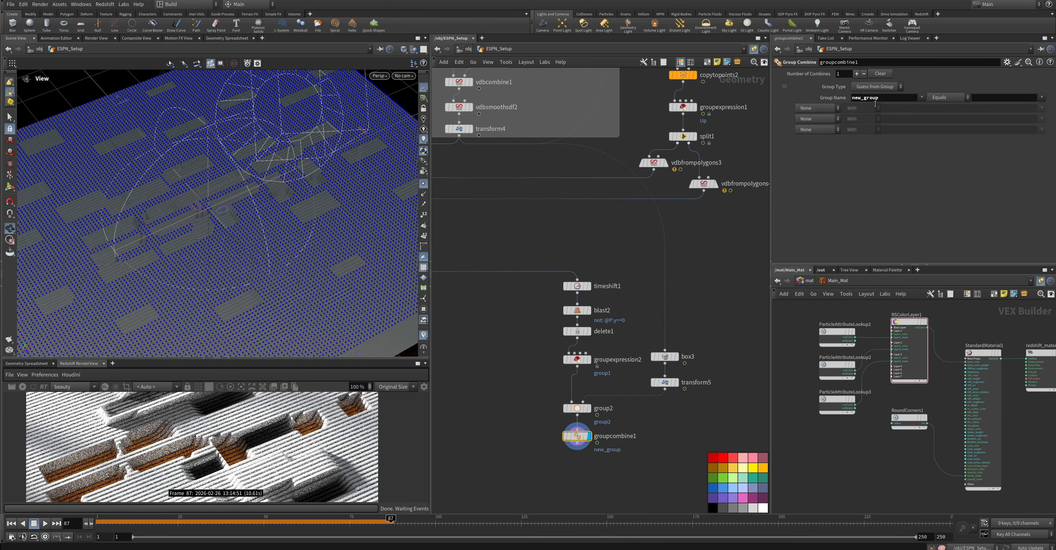
pyautogui.click(1042, 97)
pyautogui.click(1031, 103)
pyautogui.click(826, 112)
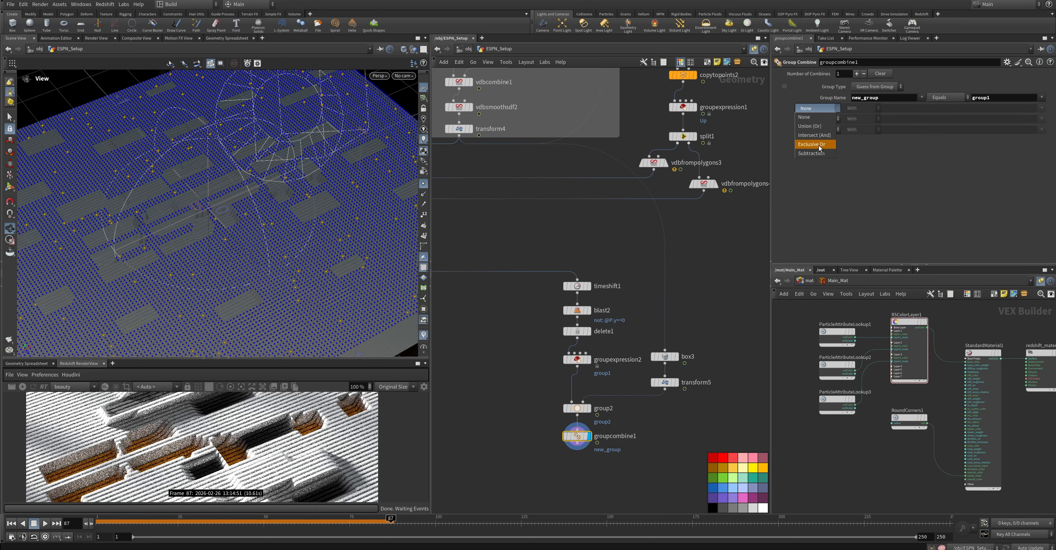
pyautogui.click(816, 147)
pyautogui.click(1042, 108)
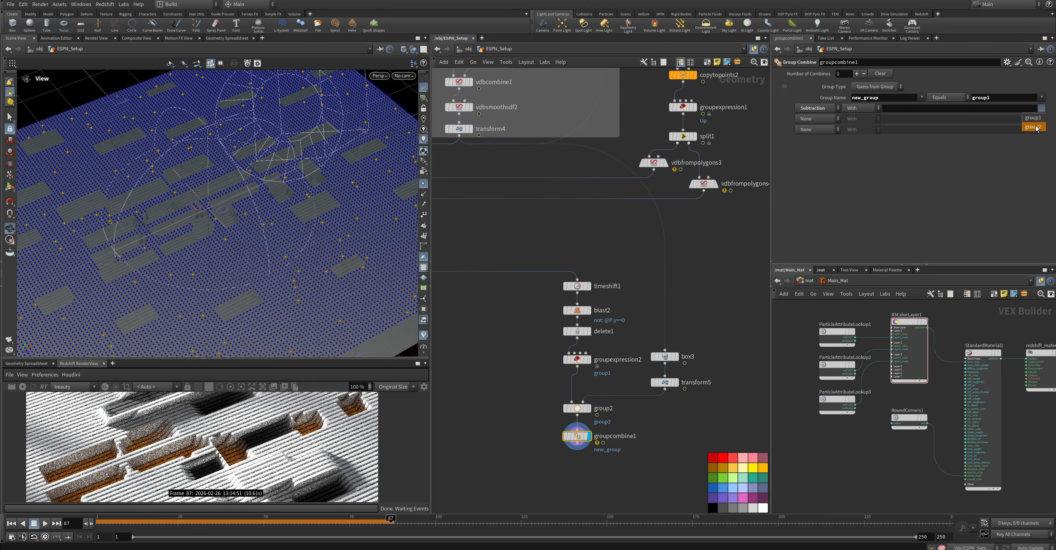
pyautogui.click(1033, 125)
# Set the Amount of groupexpression2 to 0.0025
pyautogui.moveTo(234, 250); pyautogui.dragTo(246, 279)
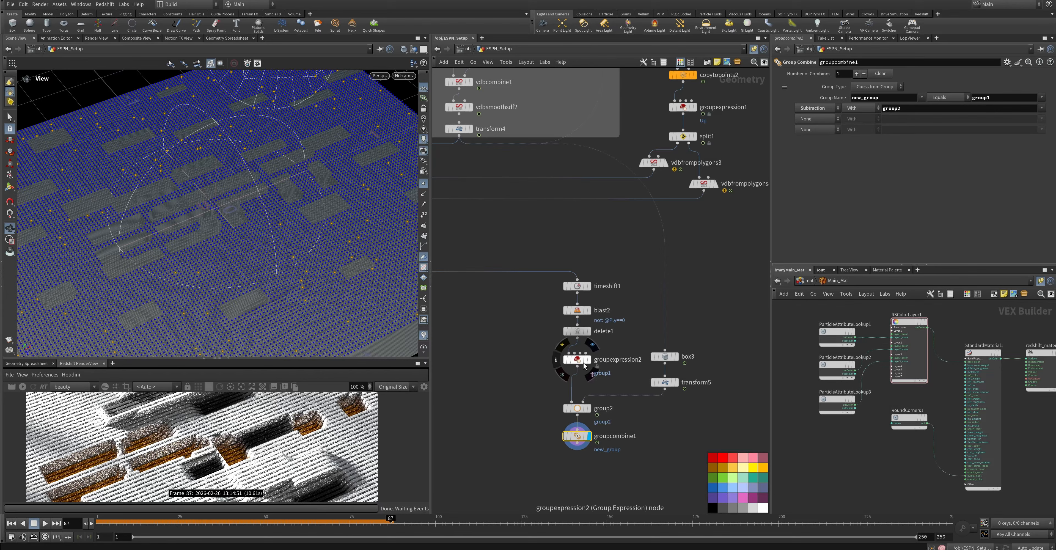
pyautogui.click(576, 359)
pyautogui.moveTo(972, 207); pyautogui.dragTo(950, 205)
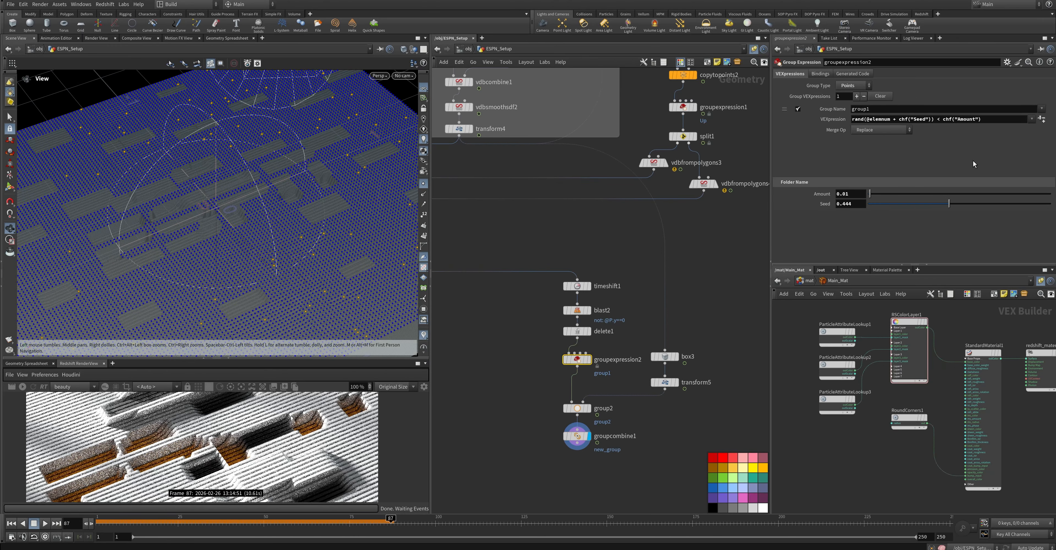
pyautogui.write('5')
pyautogui.press('Return')
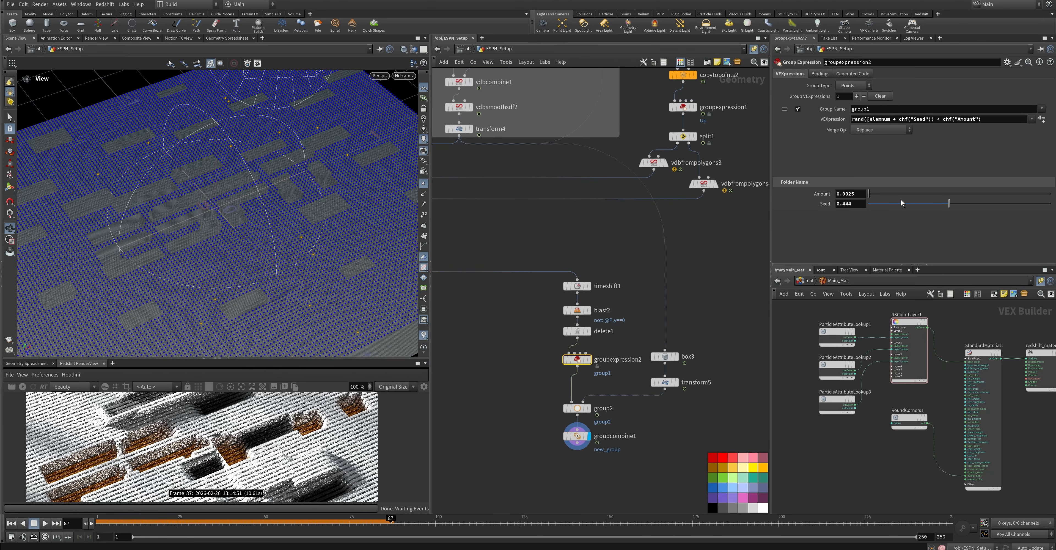
# Set the Amount of groupexpression2 to 0.05
pyautogui.click(861, 196)
pyautogui.press('BackSpace')
pyautogui.press('BackSpace')
pyautogui.write('5')
pyautogui.press('Return')
pyautogui.click(847, 194)
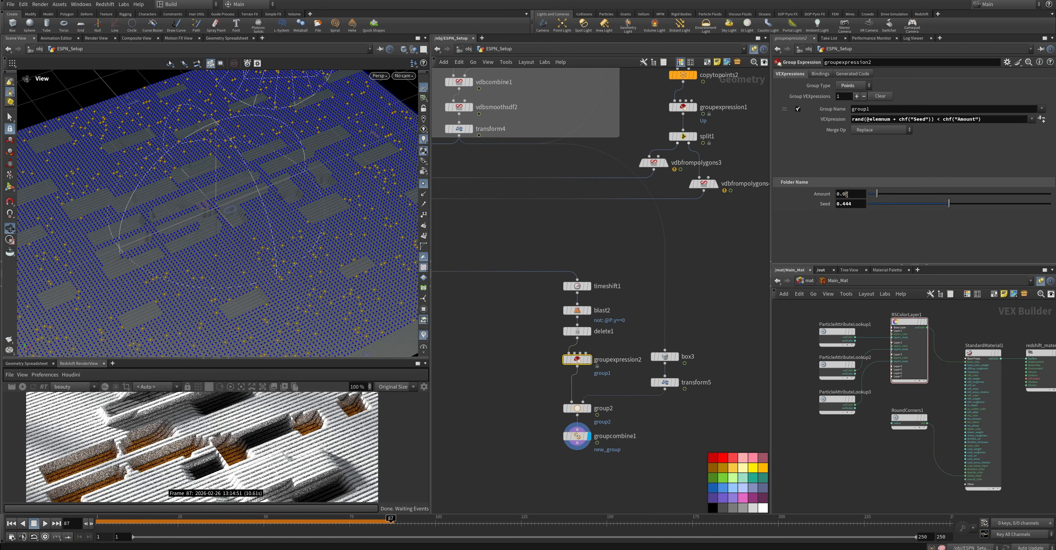